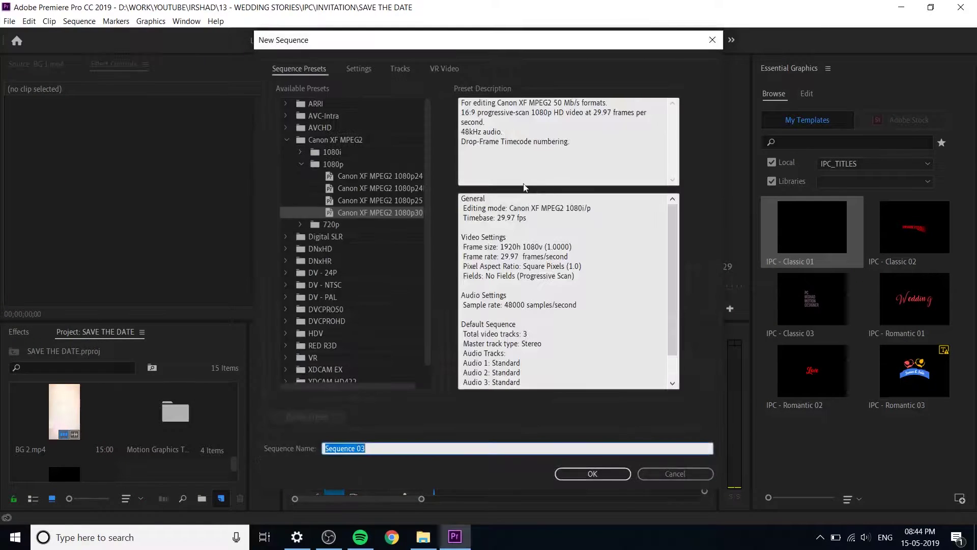
- Set the new sequence to Custom editing mode, 1080 × 1920 frame size, named SAVE THE DATE 2
{"action": "left_click", "coordinate": [359, 68]}
{"action": "left_click", "coordinate": [451, 89]}
{"action": "scroll", "coordinate": [443, 142], "scroll_direction": "up", "scroll_amount": 5}
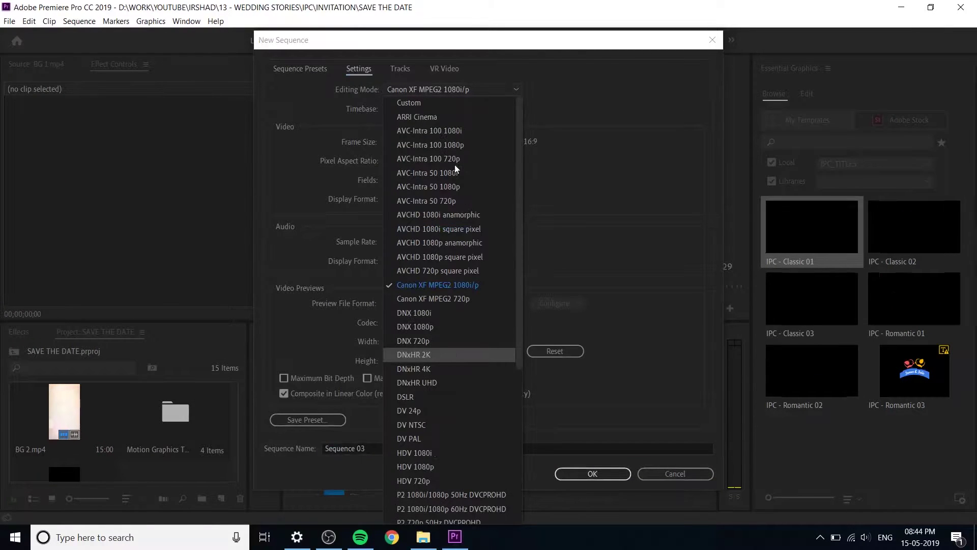
{"action": "left_click", "coordinate": [430, 101]}
{"action": "left_click", "coordinate": [408, 139]}
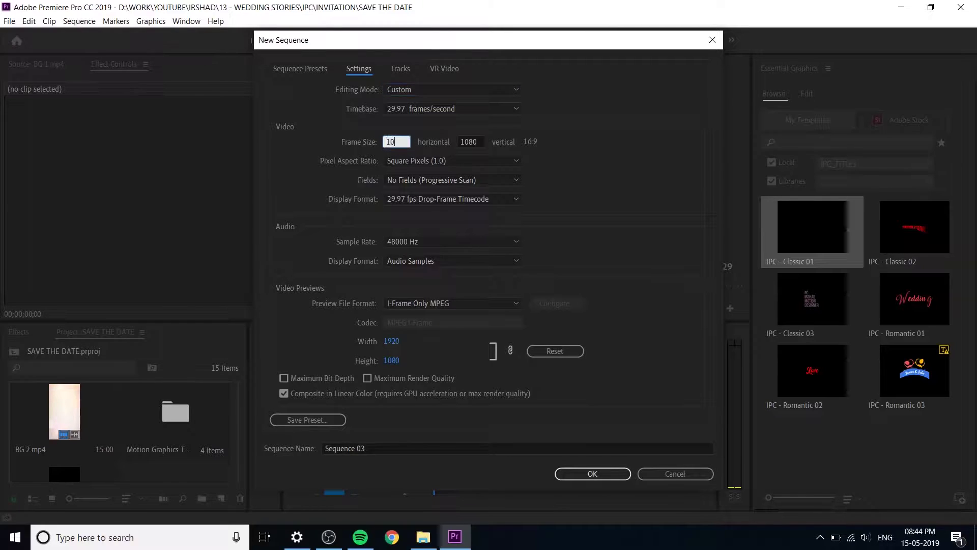
{"action": "key", "text": "Tab"}
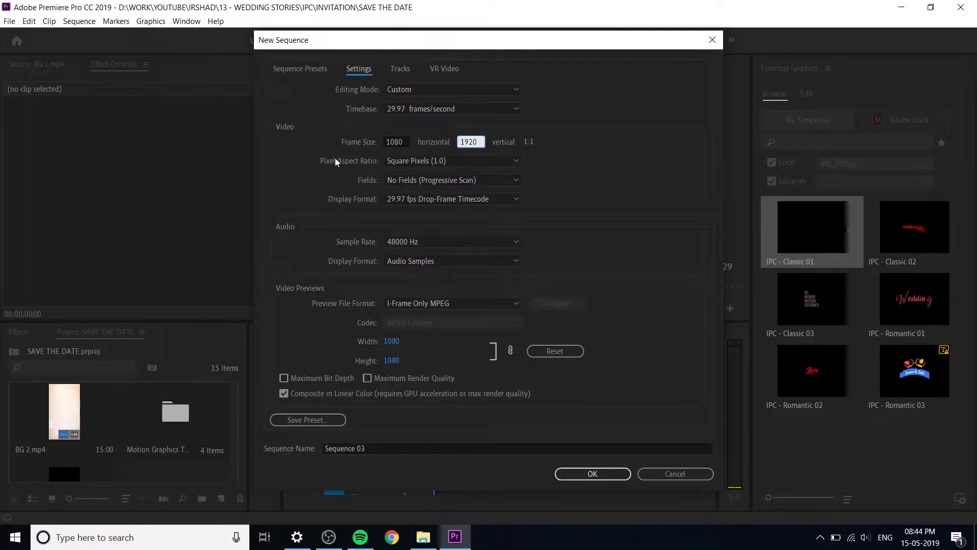
{"action": "left_click", "coordinate": [381, 452]}
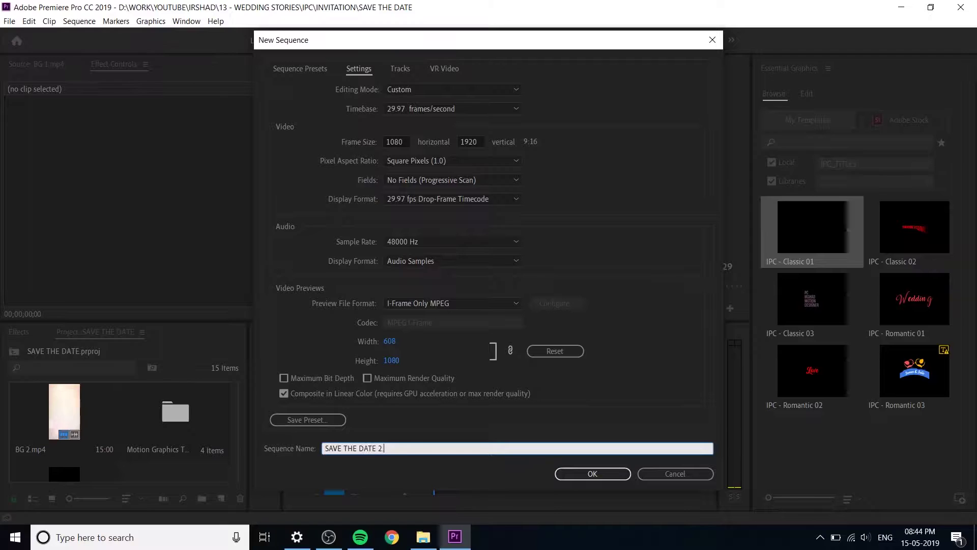
- Create the sequence and place BG 3.mp4 at the start of V1, keeping existing settings
{"action": "key", "text": "Return"}
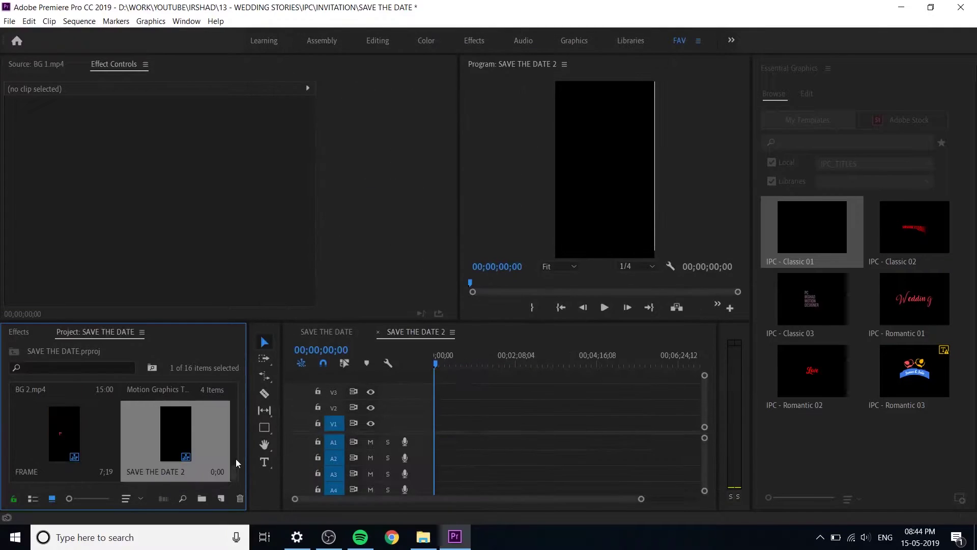
{"action": "scroll", "coordinate": [155, 441], "scroll_direction": "down", "scroll_amount": 2}
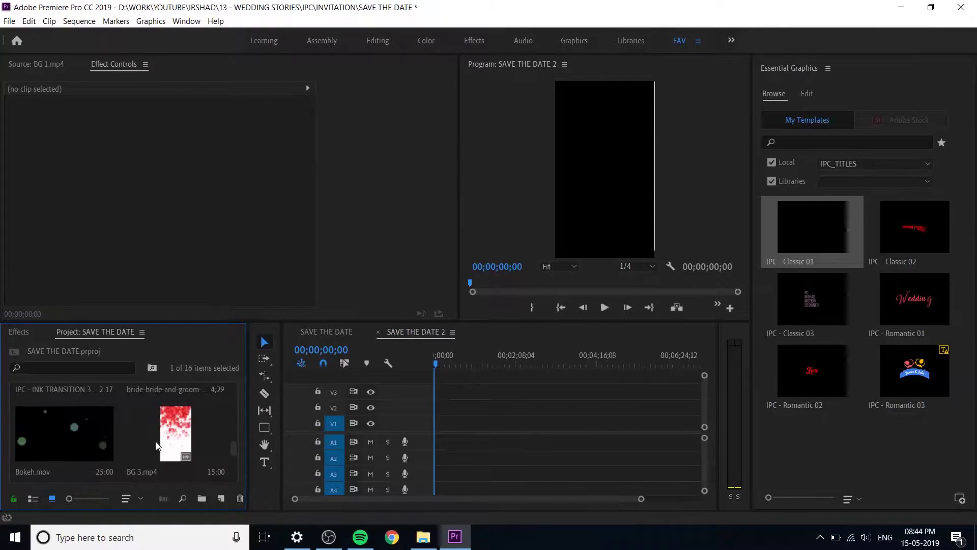
{"action": "left_click", "coordinate": [185, 456]}
{"action": "left_click_drag", "start_coordinate": [185, 455], "coordinate": [439, 430]}
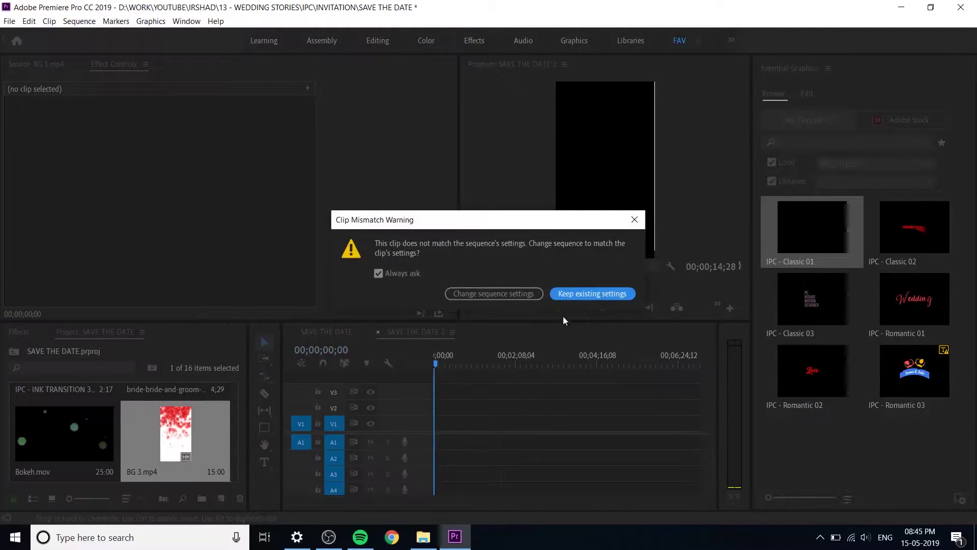
{"action": "left_click", "coordinate": [575, 295]}
- Delete BG 3.mp4's audio, enlarge the video tracks, and preview from the start
{"action": "scroll", "coordinate": [499, 447], "scroll_direction": "up", "scroll_amount": 4}
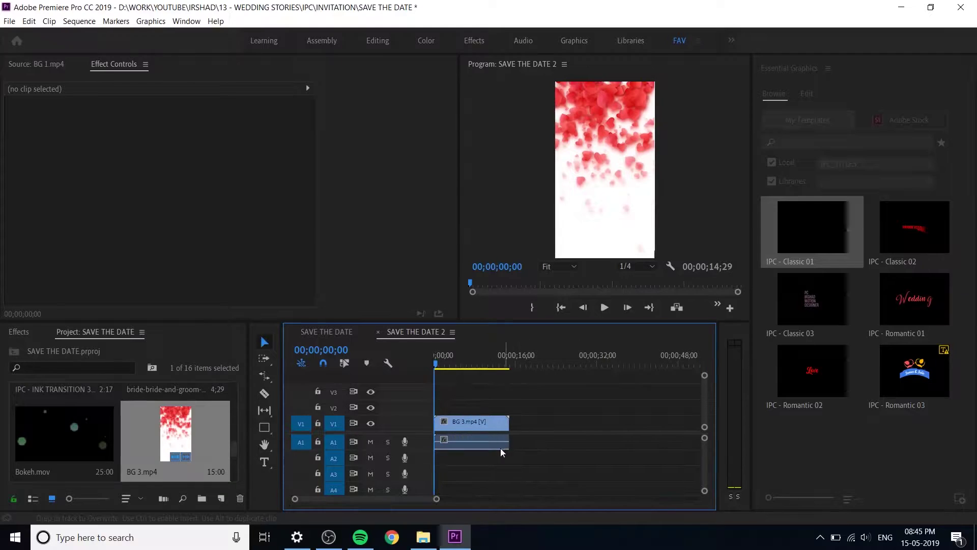
{"action": "left_click", "coordinate": [494, 447]}
{"action": "key", "text": "Delete"}
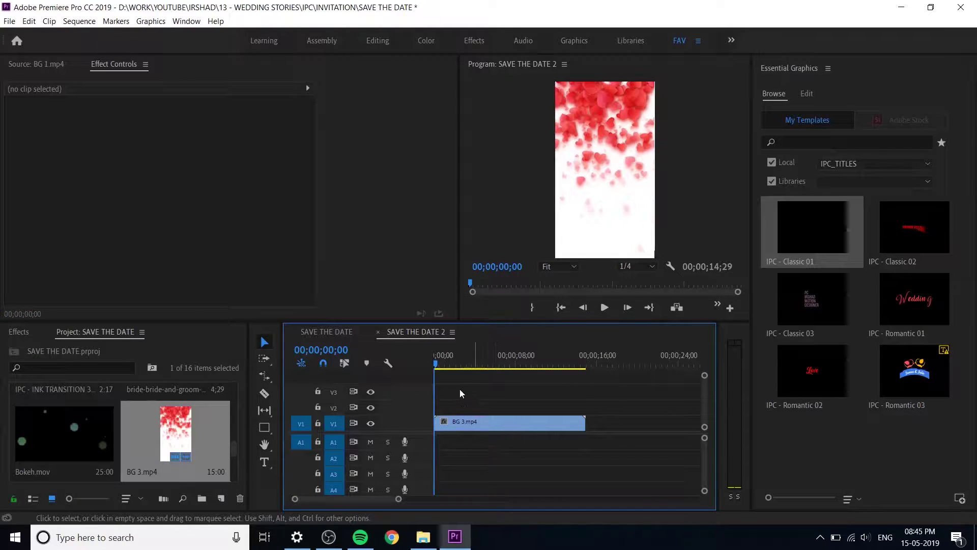
{"action": "left_click_drag", "start_coordinate": [424, 432], "coordinate": [423, 447]}
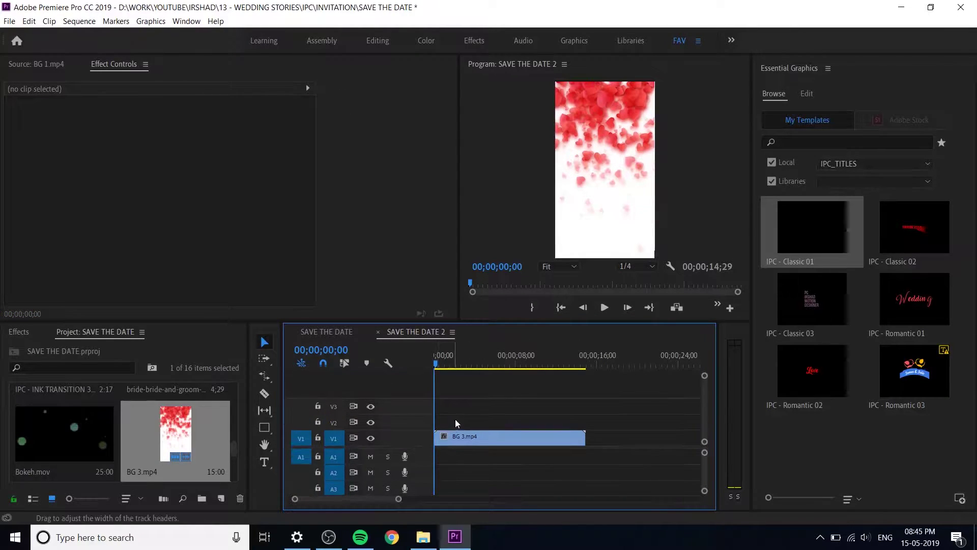
{"action": "key", "text": "space"}
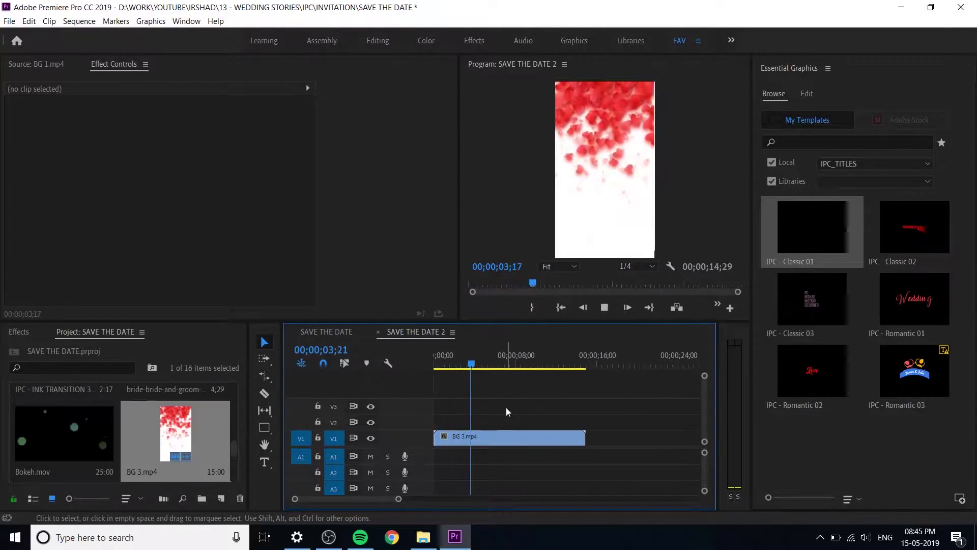
{"action": "key", "text": "space"}
{"action": "key", "text": "Home"}
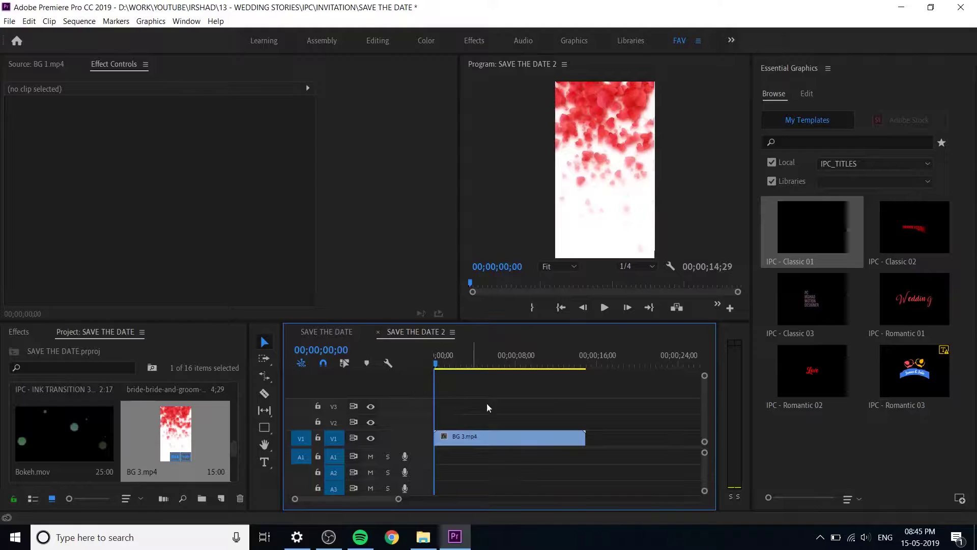
- Clear the Effects search and expand Video Effects > Distort
{"action": "left_click", "coordinate": [12, 333]}
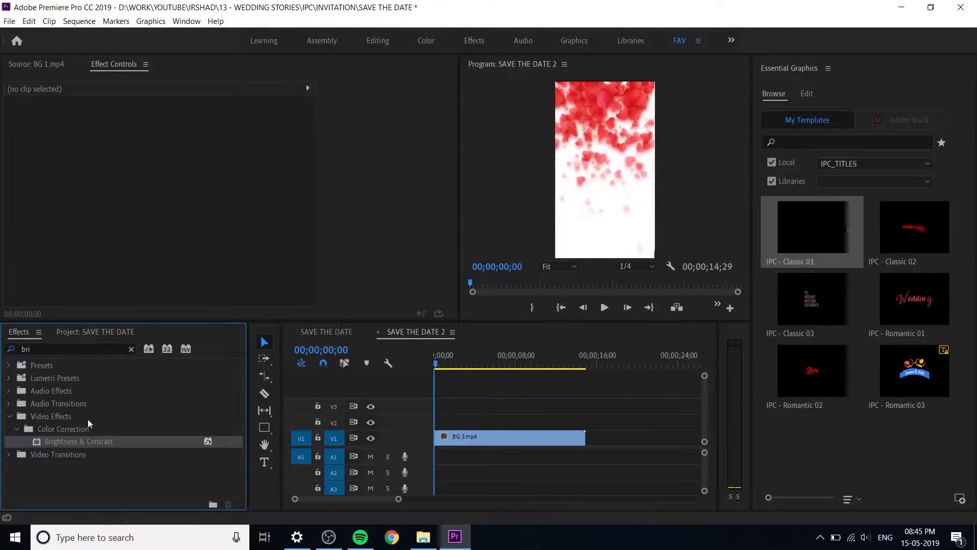
{"action": "left_click", "coordinate": [132, 349]}
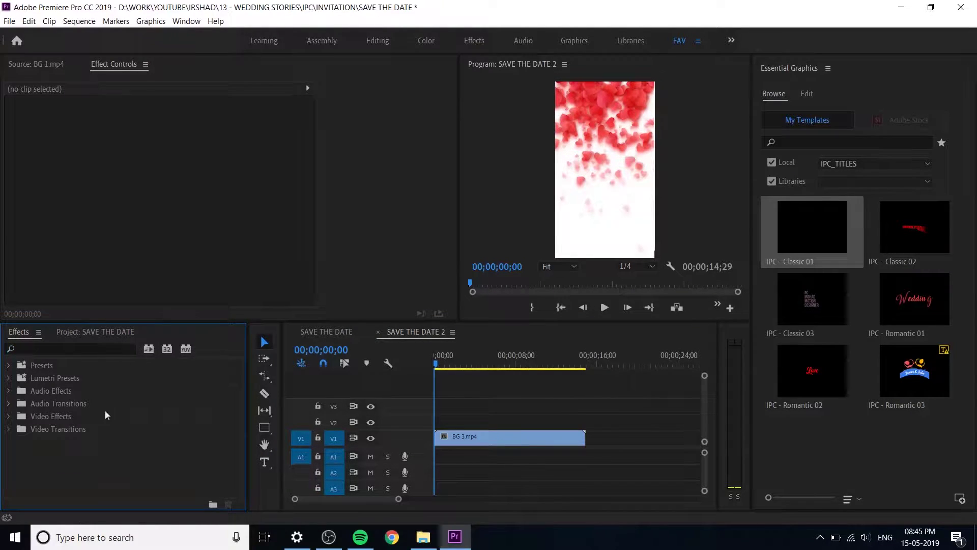
{"action": "double_click", "coordinate": [65, 419]}
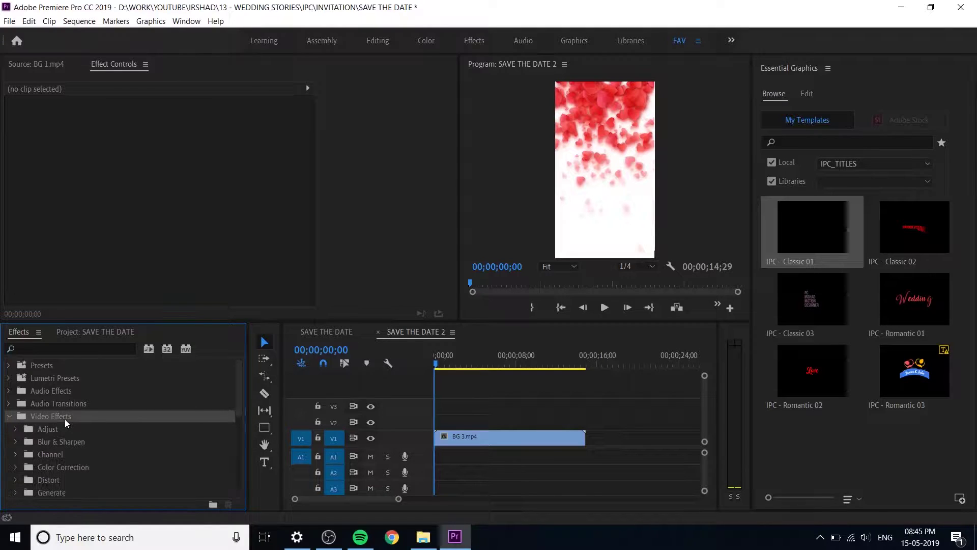
{"action": "scroll", "coordinate": [84, 453], "scroll_direction": "down", "scroll_amount": 3}
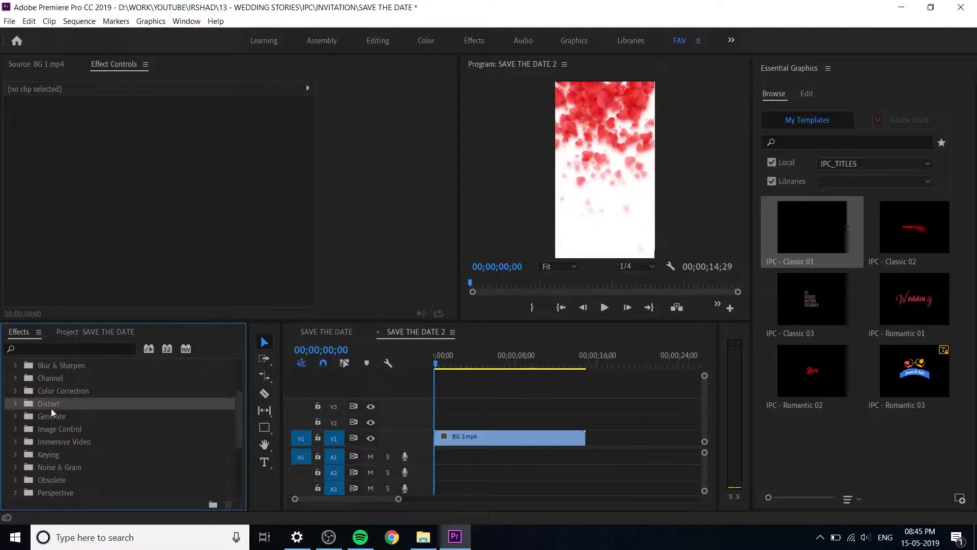
{"action": "double_click", "coordinate": [51, 404]}
{"action": "scroll", "coordinate": [79, 434], "scroll_direction": "down", "scroll_amount": 2}
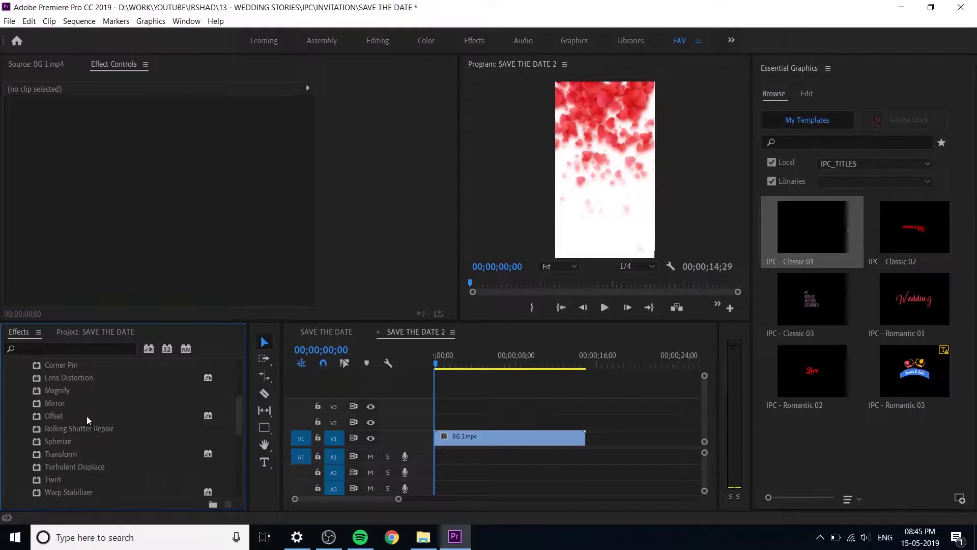
{"action": "scroll", "coordinate": [87, 416], "scroll_direction": "down", "scroll_amount": 1}
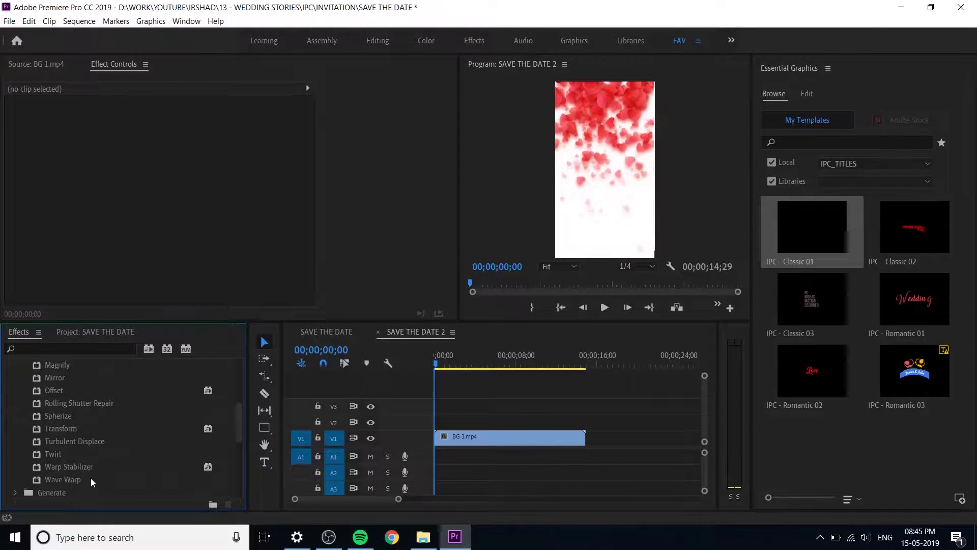
{"action": "scroll", "coordinate": [90, 475], "scroll_direction": "up", "scroll_amount": 1}
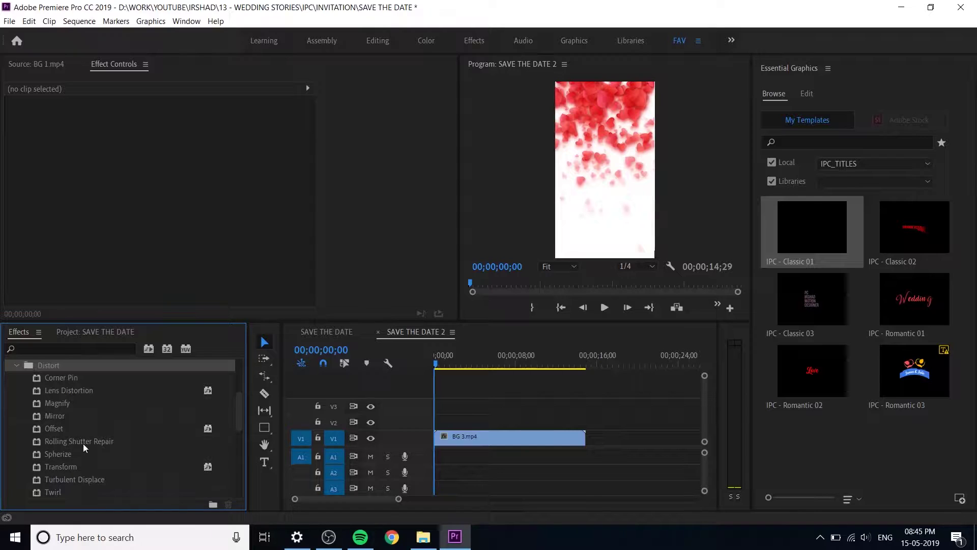
- Apply Lens Distortion to BG 3.mp4, undoing an accidentally applied Magnify
{"action": "left_click", "coordinate": [77, 387]}
{"action": "left_click", "coordinate": [65, 405]}
{"action": "left_click_drag", "start_coordinate": [63, 404], "coordinate": [505, 435]}
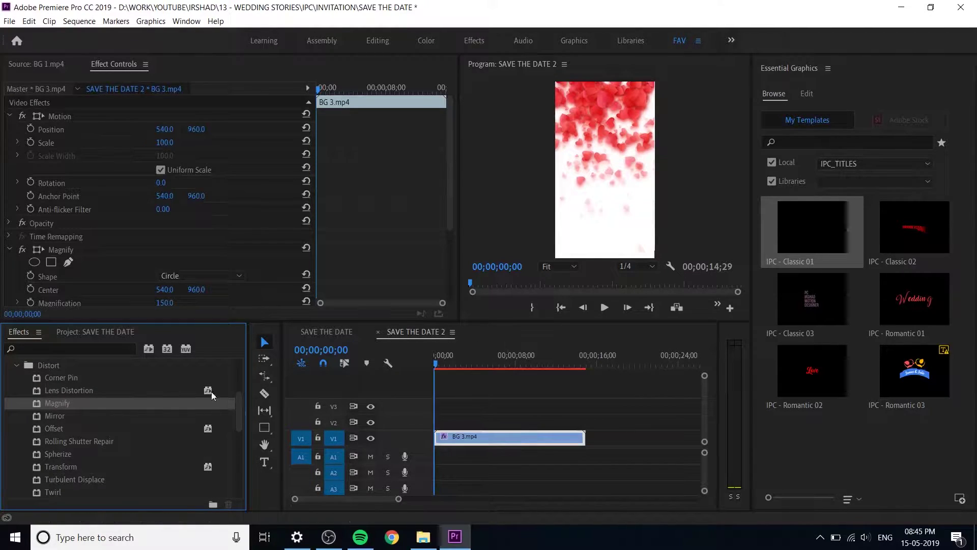
{"action": "key", "text": "ctrl+z"}
{"action": "left_click_drag", "start_coordinate": [90, 392], "coordinate": [462, 436]}
- Keyframe the Lens Distortion Curvature, setting it to -18
{"action": "scroll", "coordinate": [188, 277], "scroll_direction": "down", "scroll_amount": 1}
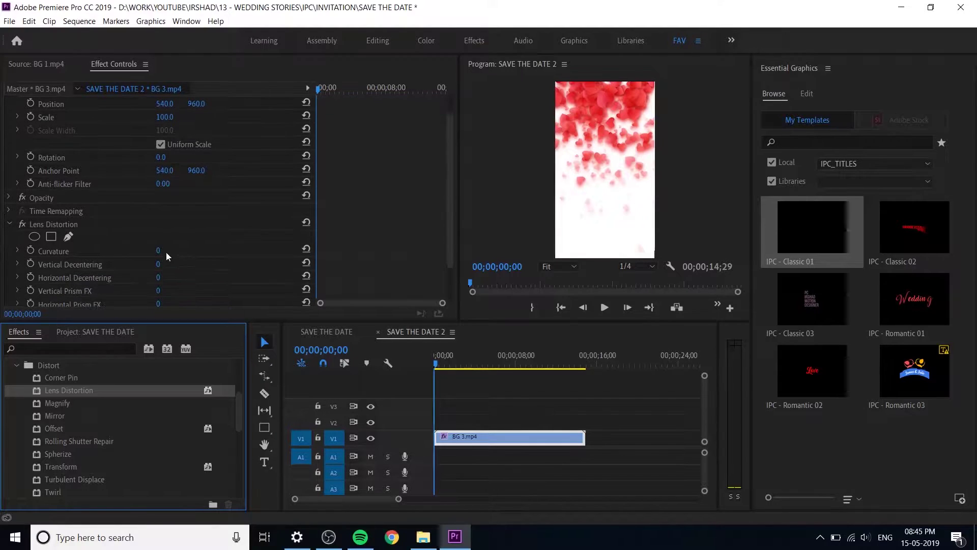
{"action": "left_click_drag", "start_coordinate": [159, 251], "coordinate": [174, 251]}
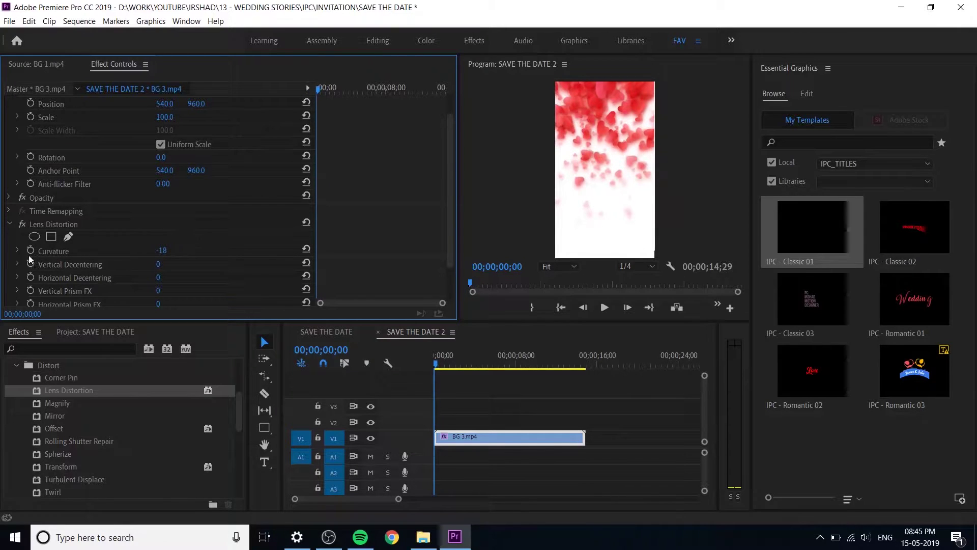
{"action": "left_click", "coordinate": [326, 89]}
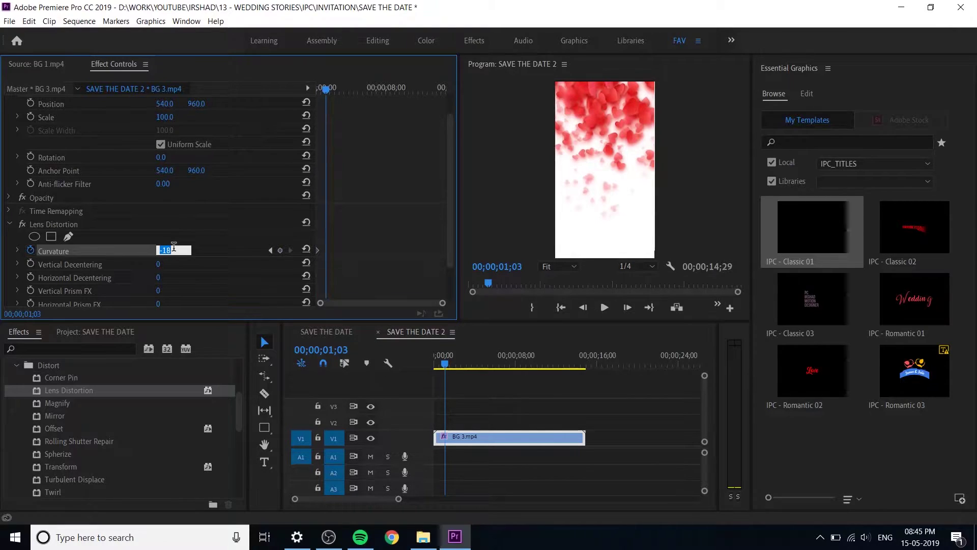
{"action": "type", "text": "-18"}
{"action": "key", "text": "Return"}
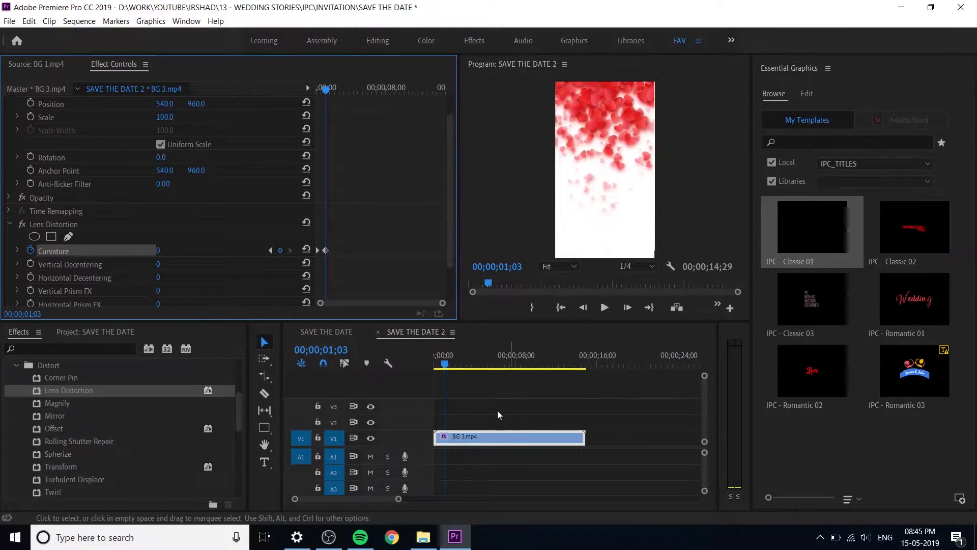
- Preview the Curvature animation from the start of the sequence
{"action": "left_click", "coordinate": [407, 366]}
{"action": "key", "text": "Home"}
{"action": "key", "text": "space"}
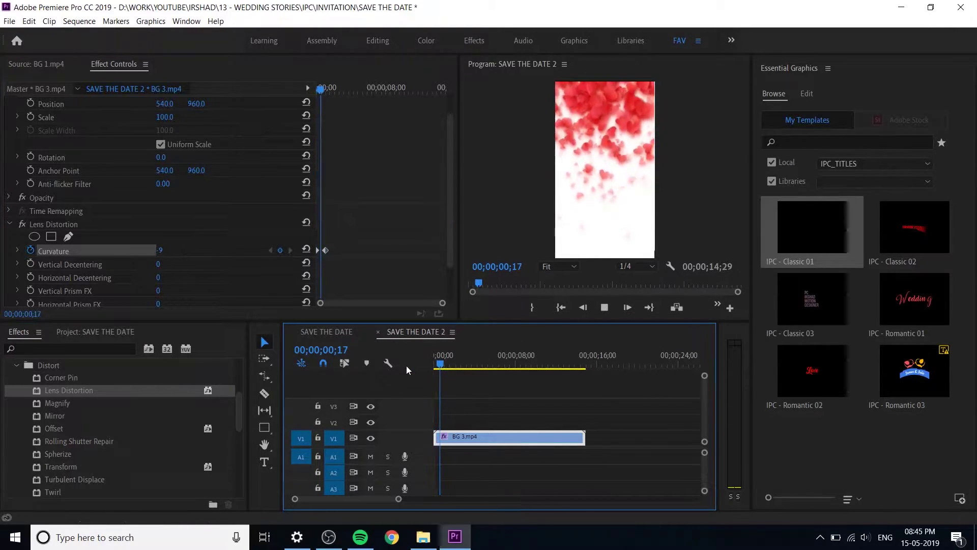
{"action": "left_click", "coordinate": [332, 249]}
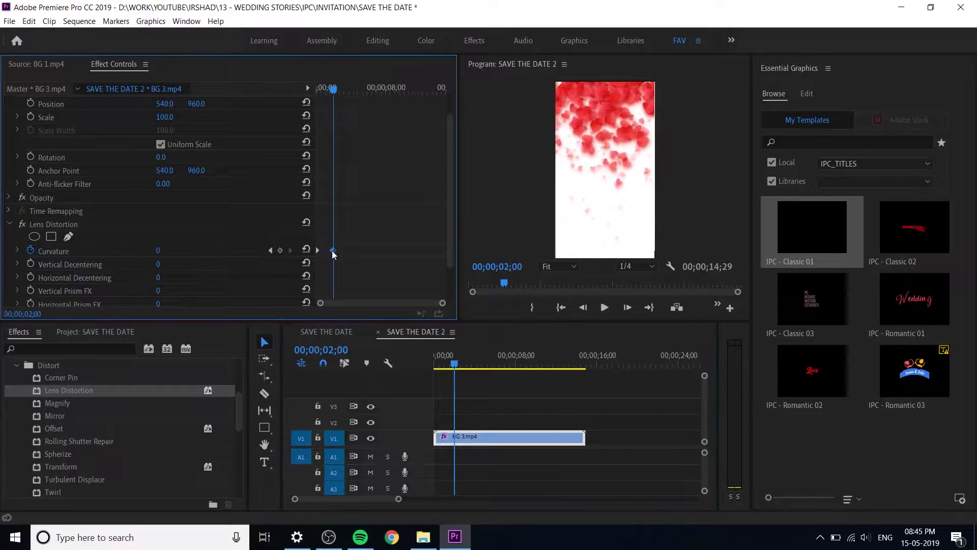
{"action": "left_click", "coordinate": [321, 88]}
{"action": "key", "text": "space"}
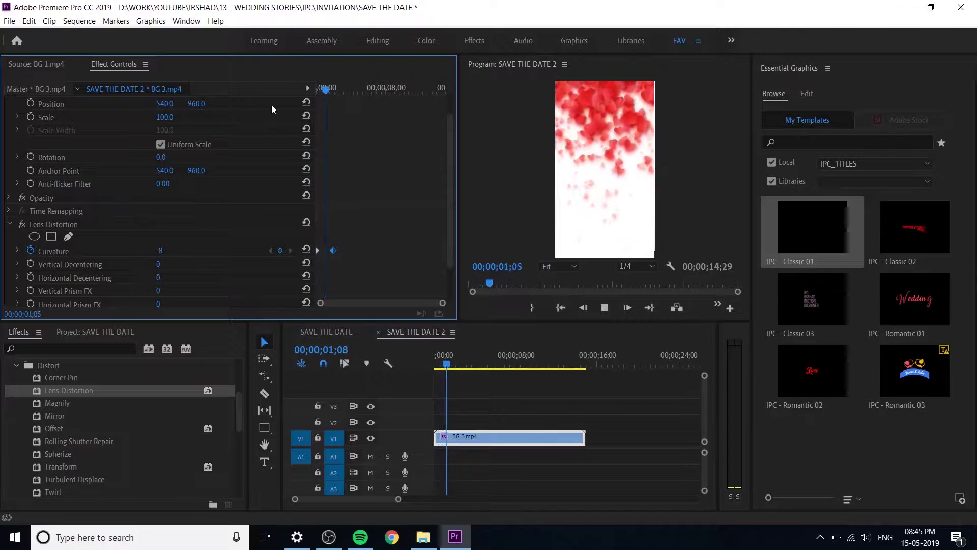
{"action": "key", "text": "space"}
{"action": "left_click", "coordinate": [10, 228]}
- Preview the sequence from the beginning and save the project
{"action": "left_click", "coordinate": [14, 225]}
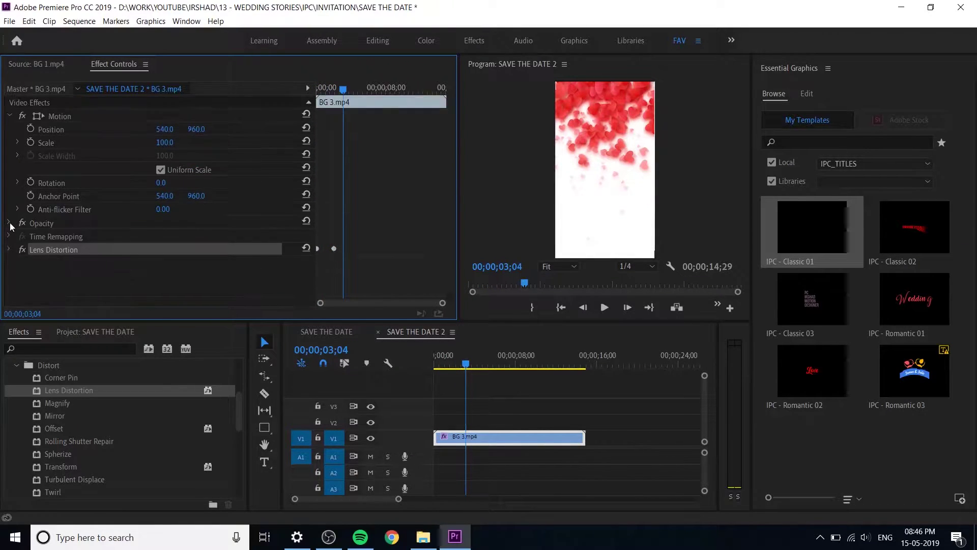
{"action": "left_click", "coordinate": [498, 453]}
{"action": "left_click", "coordinate": [467, 363]}
{"action": "left_click_drag", "start_coordinate": [467, 363], "coordinate": [402, 373]}
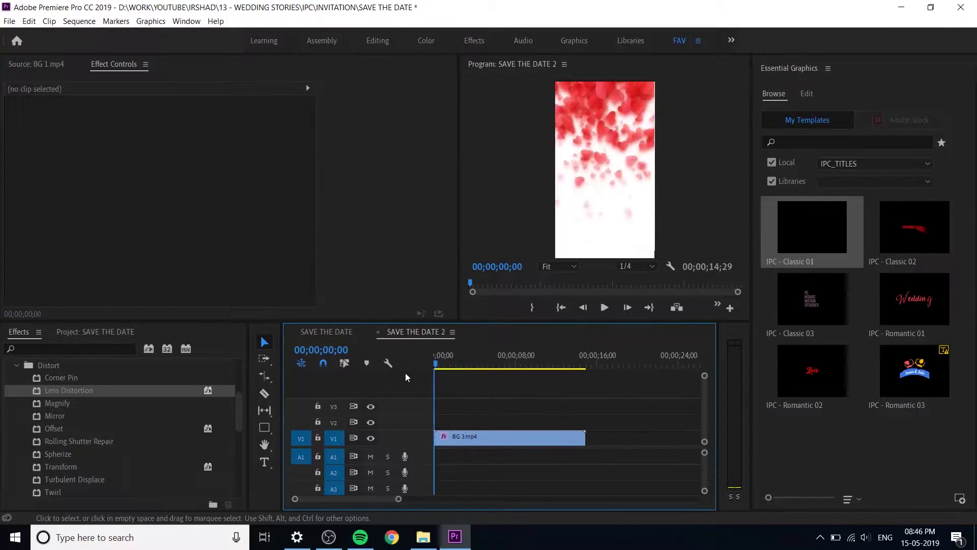
{"action": "key", "text": "space"}
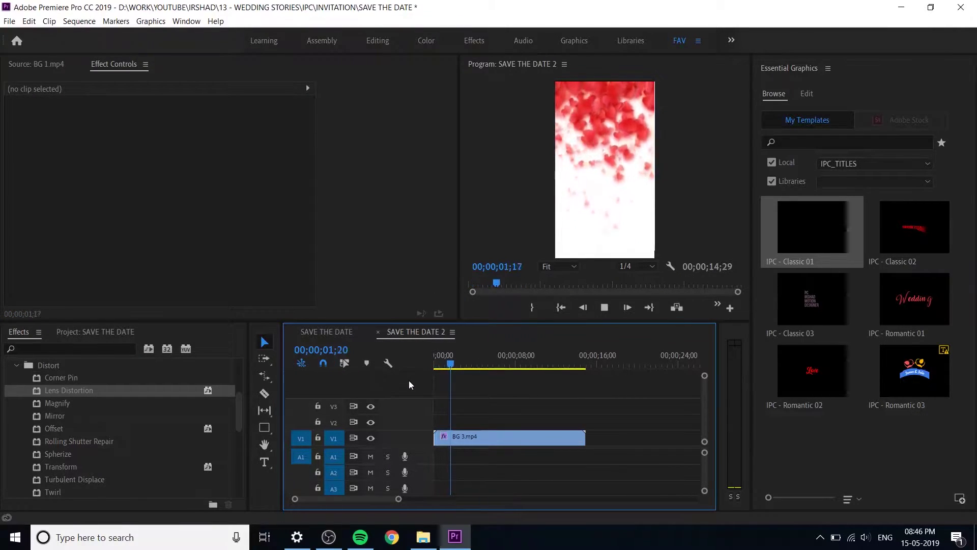
{"action": "key", "text": "space"}
{"action": "key", "text": "ctrl+s"}
- Place Heart Butterfly Reveal.mov on V2 above the hearts background
{"action": "left_click", "coordinate": [87, 331]}
{"action": "scroll", "coordinate": [139, 419], "scroll_direction": "up", "scroll_amount": 5}
{"action": "left_click", "coordinate": [181, 431]}
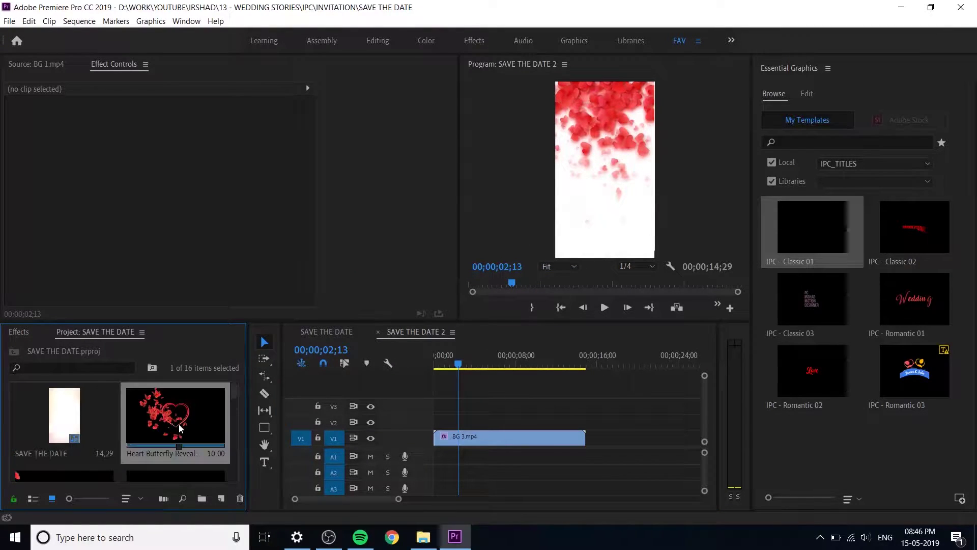
{"action": "left_click_drag", "start_coordinate": [173, 424], "coordinate": [437, 420]}
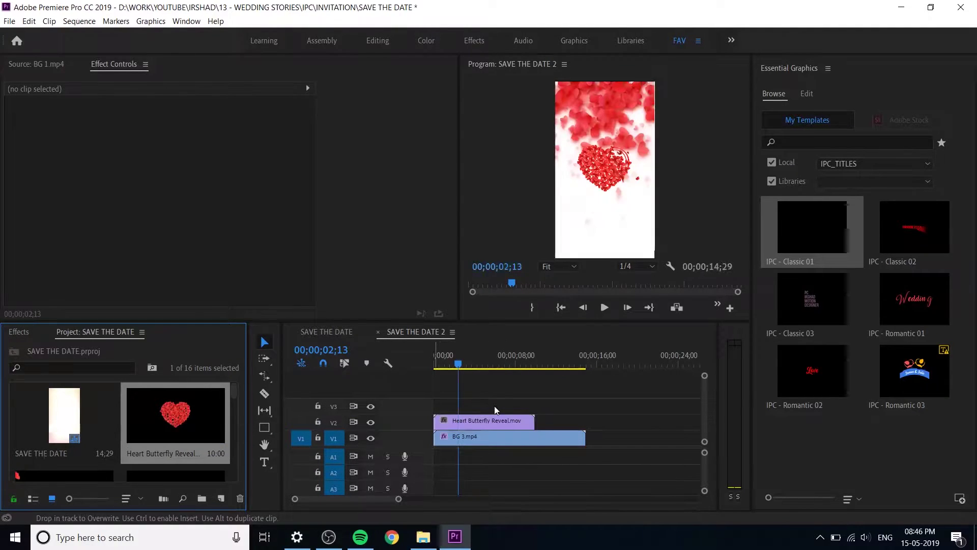
- Adjust the heart clip's Position Y to 1416 and preview the result
{"action": "left_click", "coordinate": [469, 417]}
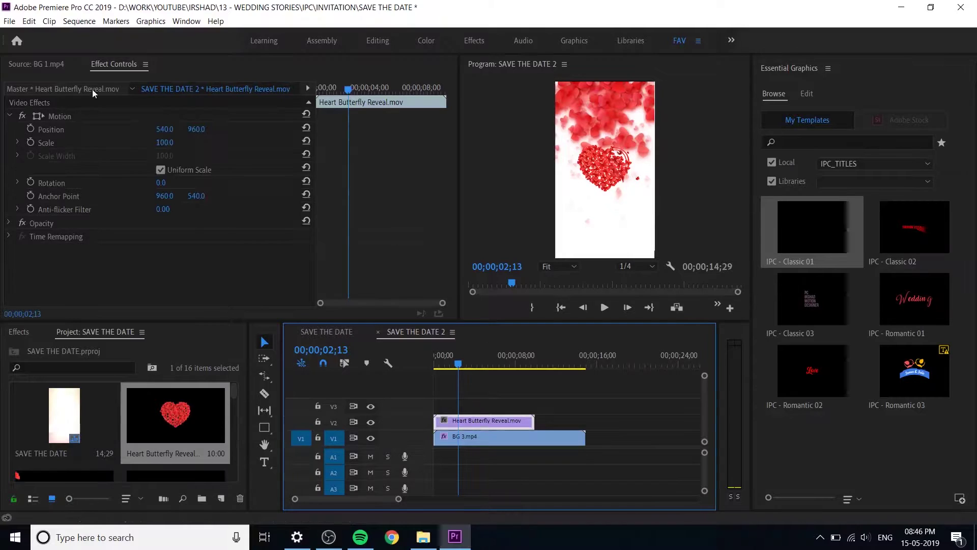
{"action": "left_click_drag", "start_coordinate": [196, 129], "coordinate": [478, 129]}
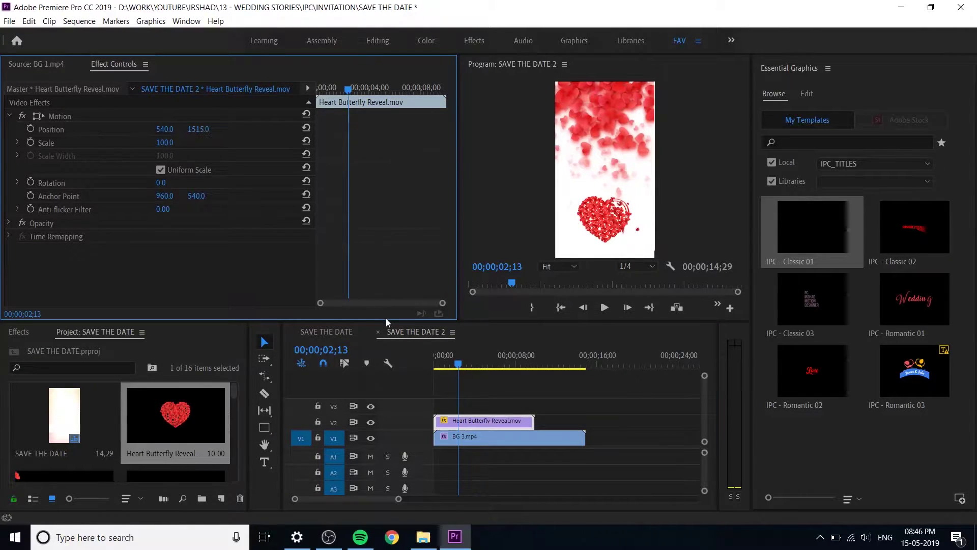
{"action": "left_click_drag", "start_coordinate": [455, 367], "coordinate": [433, 370]}
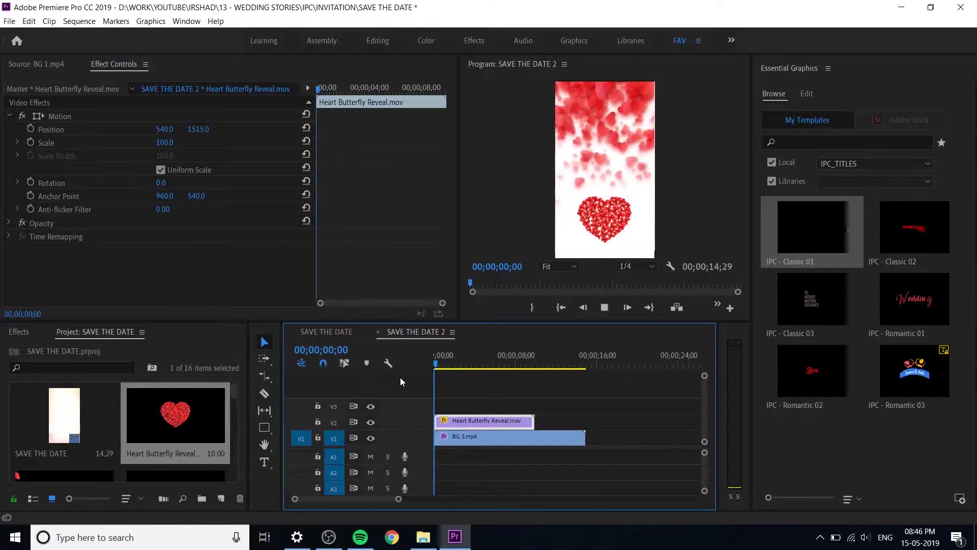
{"action": "key", "text": "space"}
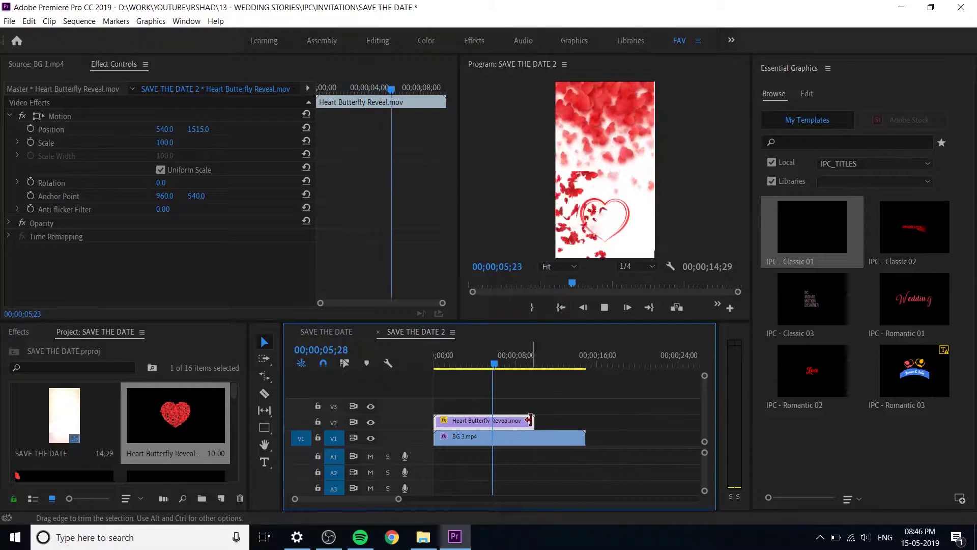
{"action": "key", "text": "space"}
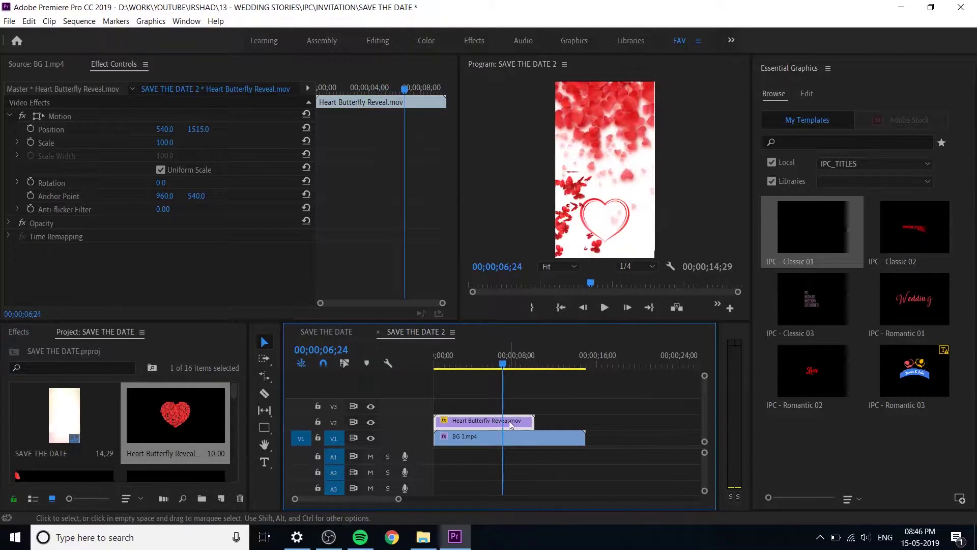
{"action": "left_click_drag", "start_coordinate": [199, 129], "coordinate": [148, 129]}
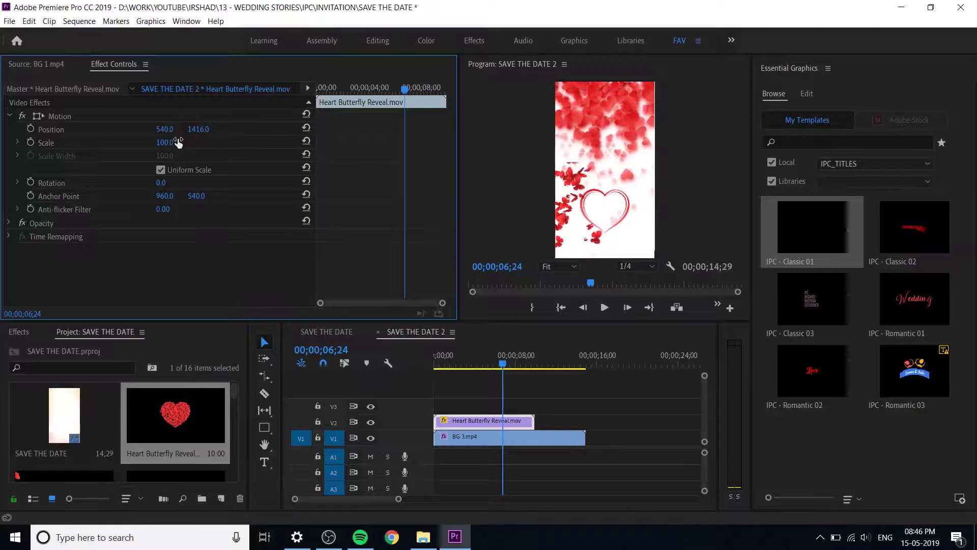
{"action": "left_click", "coordinate": [529, 402]}
{"action": "key", "text": "space"}
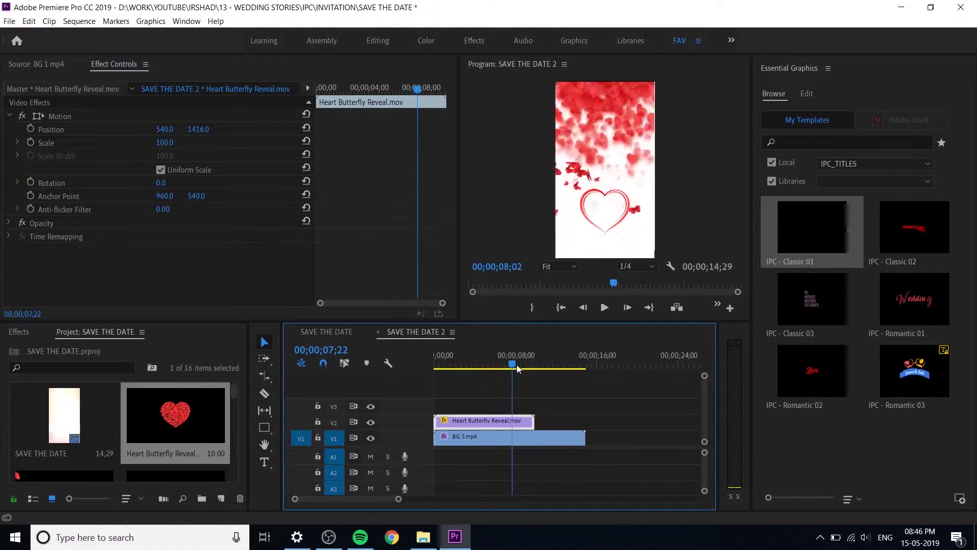
{"action": "left_click", "coordinate": [519, 364]}
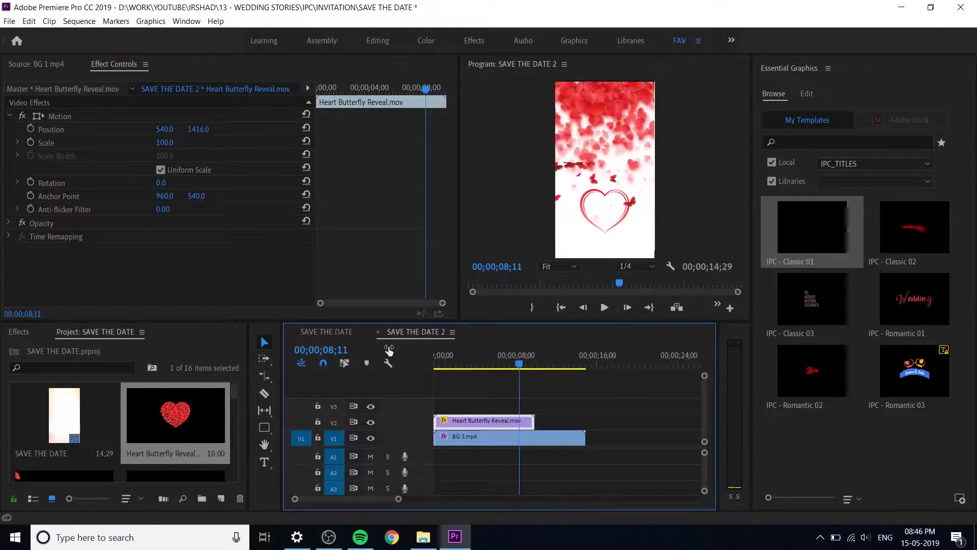
{"action": "scroll", "coordinate": [167, 414], "scroll_direction": "down", "scroll_amount": 3}
- Place the bride-and-groom photo on V3, set its Position to 185, 1484, and save
{"action": "left_click_drag", "start_coordinate": [164, 421], "coordinate": [535, 403]}
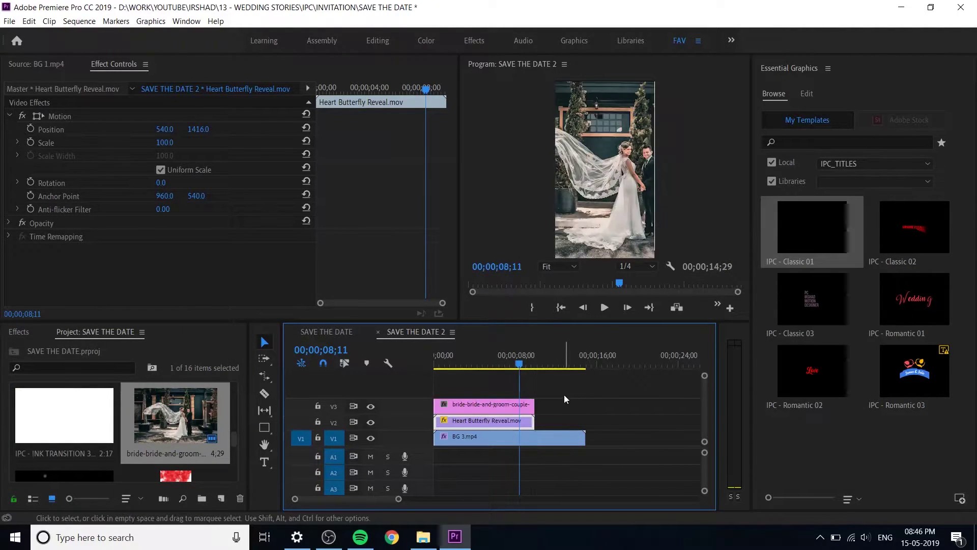
{"action": "left_click", "coordinate": [521, 412]}
{"action": "left_click_drag", "start_coordinate": [198, 129], "coordinate": [250, 130]}
{"action": "left_click_drag", "start_coordinate": [165, 129], "coordinate": [107, 129]}
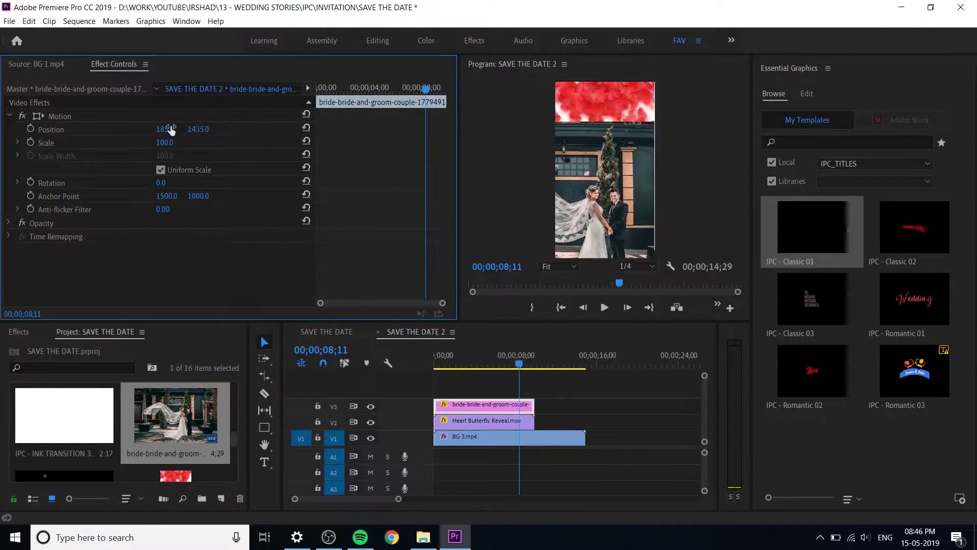
{"action": "left_click_drag", "start_coordinate": [198, 129], "coordinate": [200, 128]}
{"action": "key", "text": "ctrl+s"}
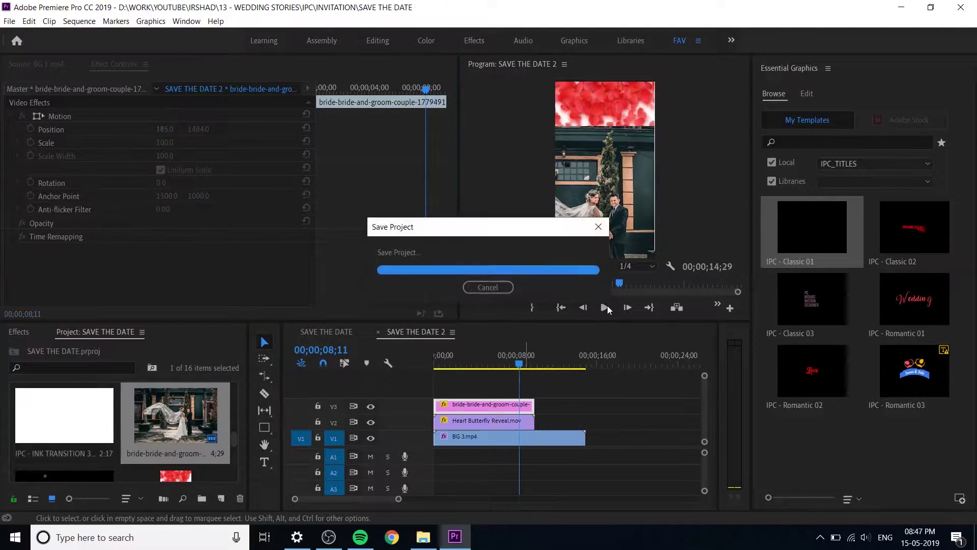
- Move the couple photo down to V2, beneath the Heart Butterfly Reveal clip
{"action": "left_click_drag", "start_coordinate": [522, 365], "coordinate": [500, 369]}
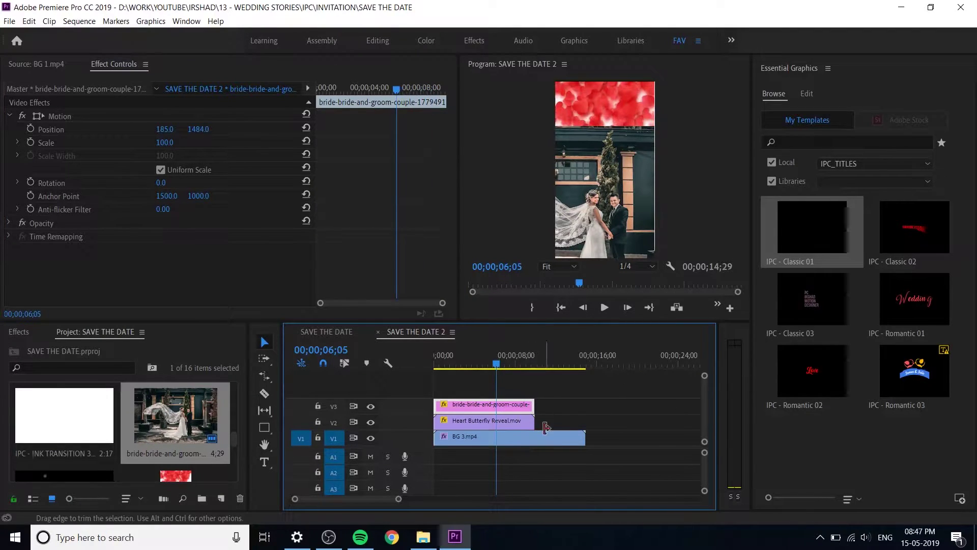
{"action": "left_click", "coordinate": [509, 421]}
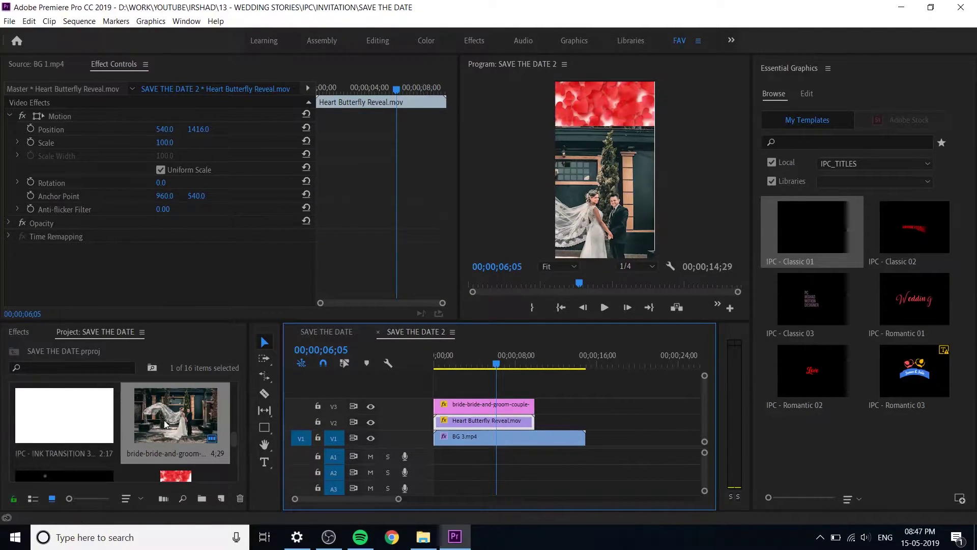
{"action": "left_click", "coordinate": [504, 405]}
{"action": "left_click_drag", "start_coordinate": [509, 405], "coordinate": [486, 422]}
{"action": "key", "text": "Home"}
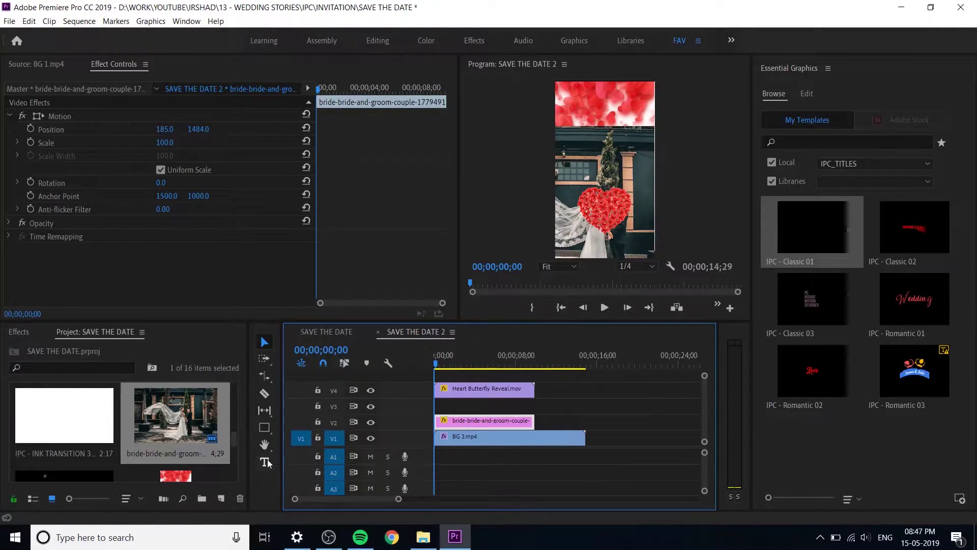
- Try the Pen tool on the frame and undo the stray point
{"action": "left_click", "coordinate": [269, 433]}
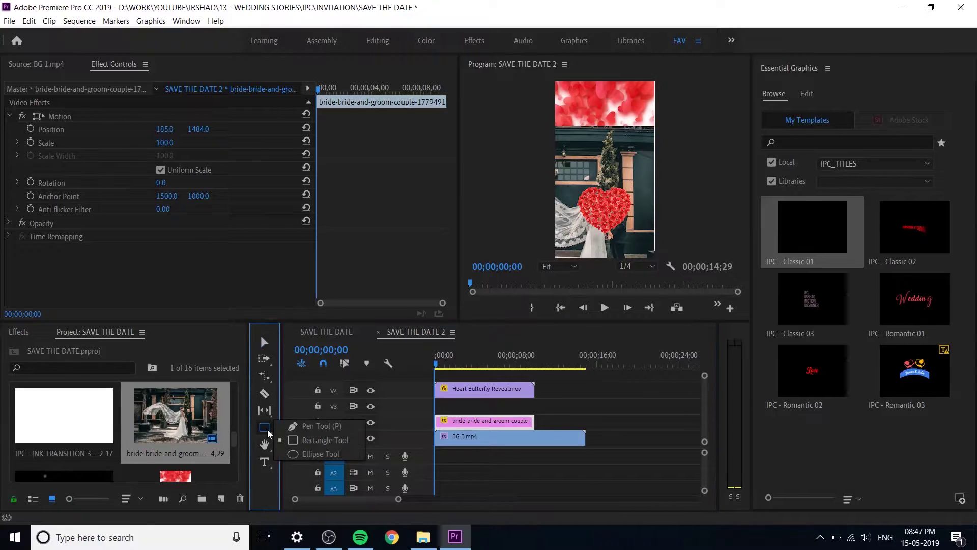
{"action": "left_click", "coordinate": [305, 423]}
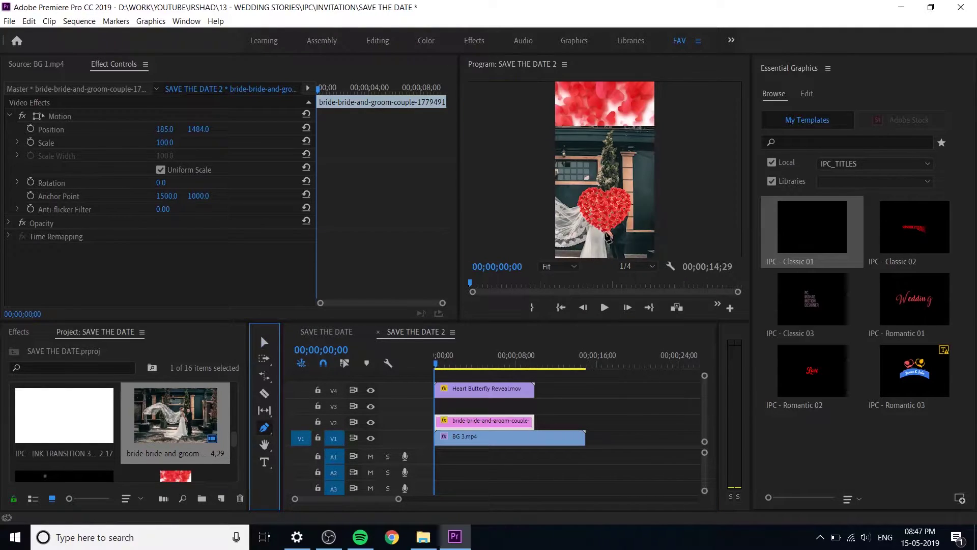
{"action": "left_click", "coordinate": [605, 233]}
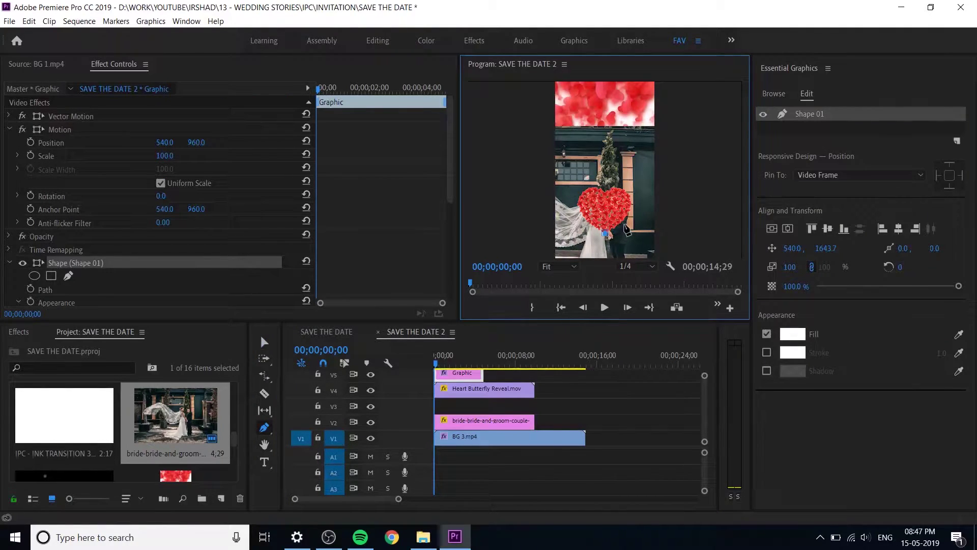
{"action": "key", "text": "ctrl+z"}
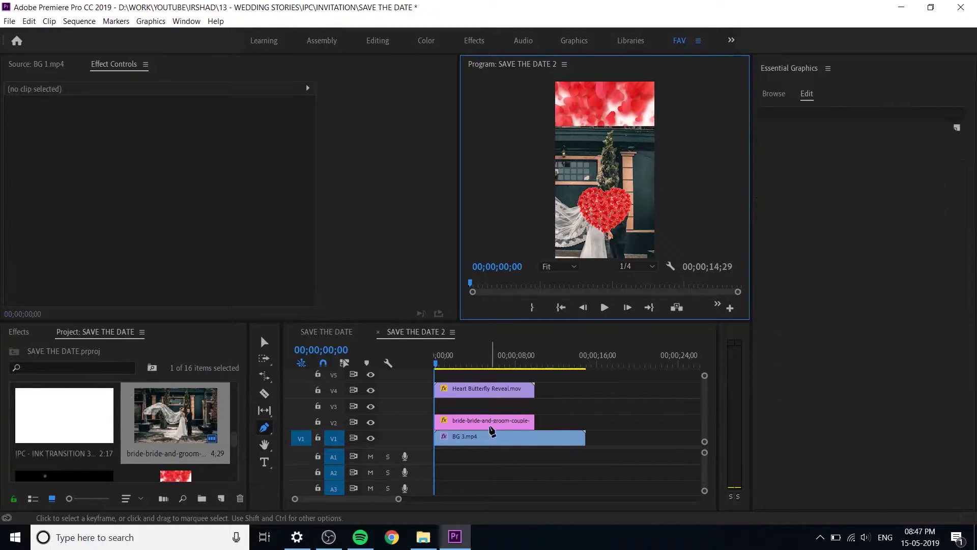
- Add a free-draw bezier opacity mask to the couple photo, first point on the heart
{"action": "left_click", "coordinate": [492, 423]}
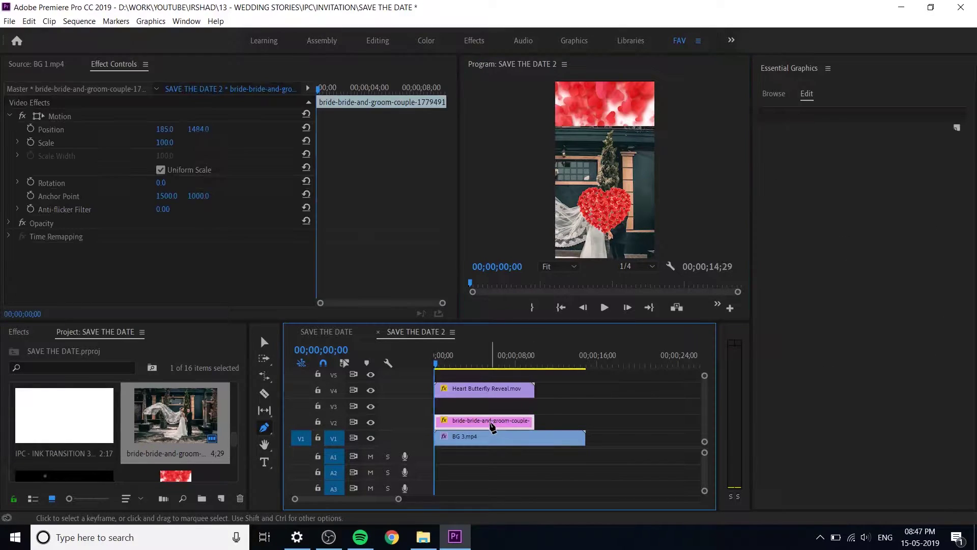
{"action": "left_click", "coordinate": [10, 223]}
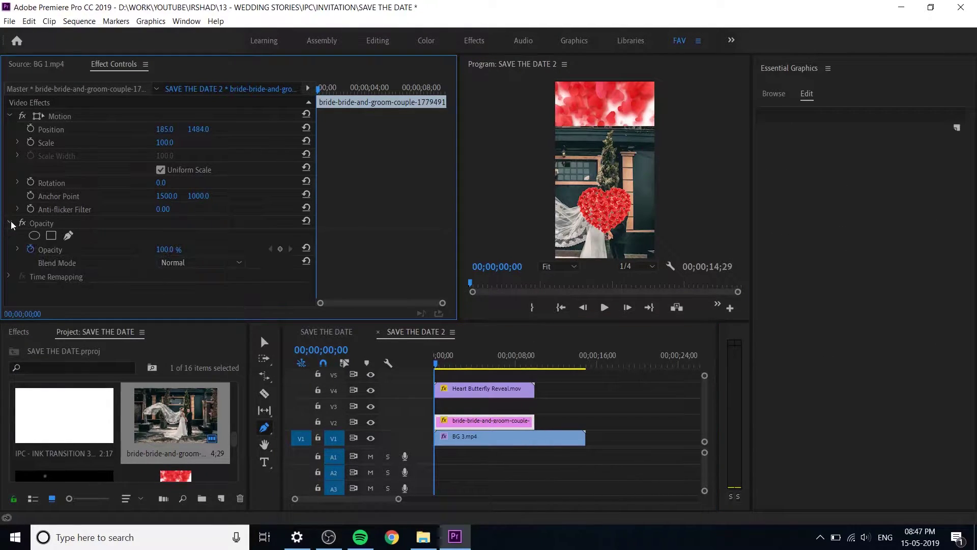
{"action": "left_click", "coordinate": [39, 249]}
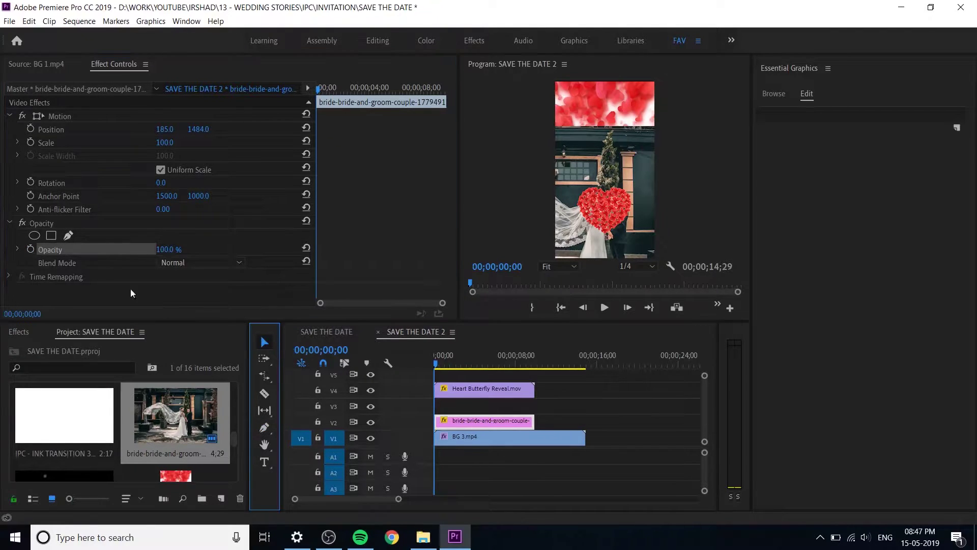
{"action": "left_click", "coordinate": [69, 236]}
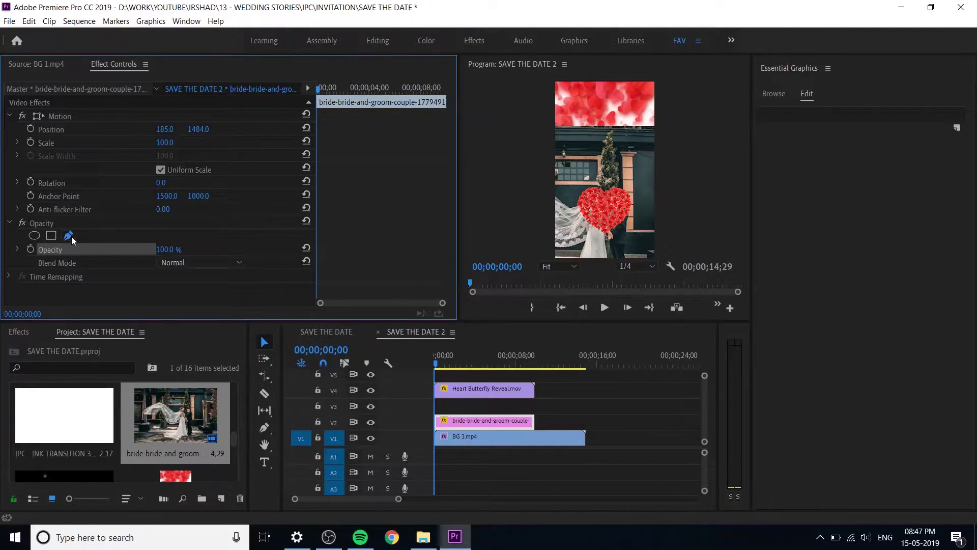
{"action": "left_click", "coordinate": [606, 193]}
- At 75% monitor zoom, add and curve mask points along the heart's outline
{"action": "left_click", "coordinate": [559, 266]}
{"action": "left_click", "coordinate": [558, 308]}
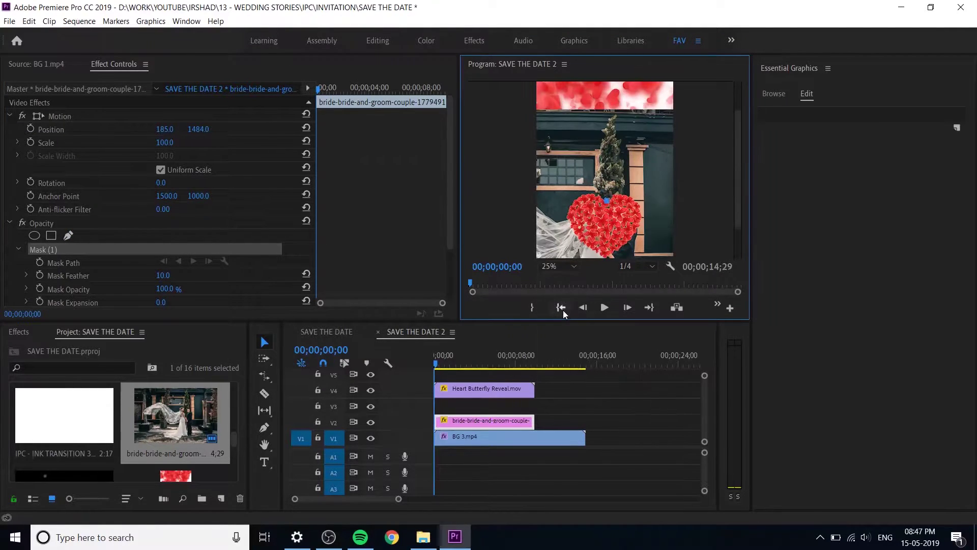
{"action": "left_click", "coordinate": [562, 265]}
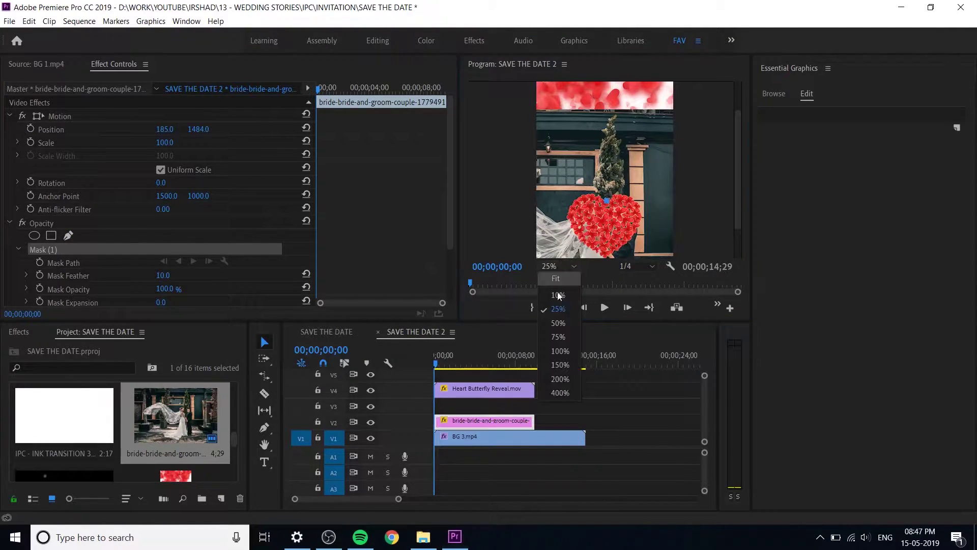
{"action": "left_click", "coordinate": [560, 329]}
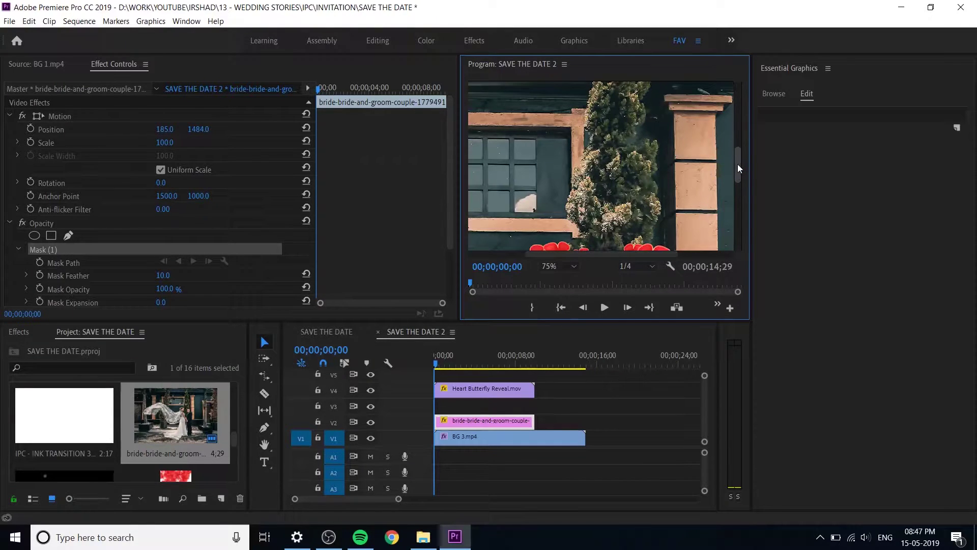
{"action": "left_click_drag", "start_coordinate": [739, 168], "coordinate": [732, 191]}
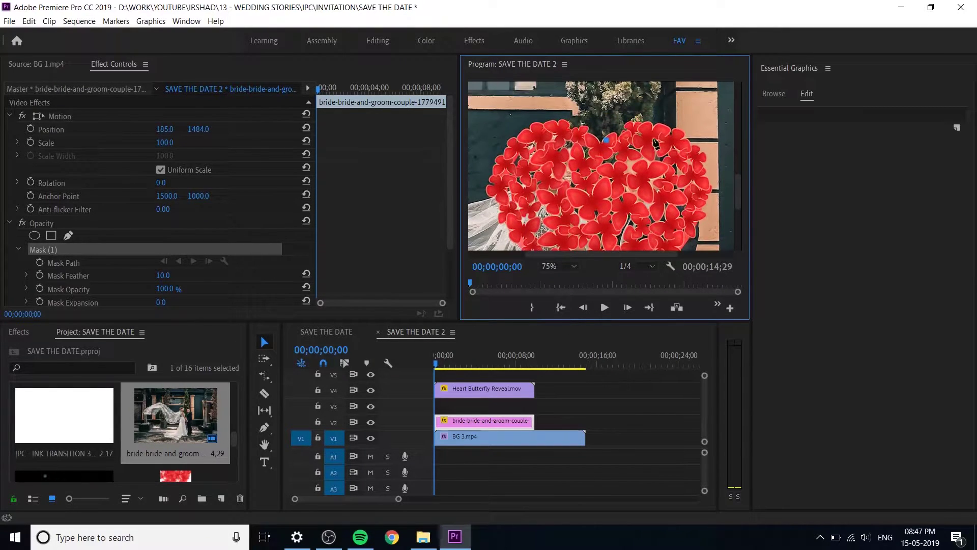
{"action": "left_click", "coordinate": [678, 139]}
{"action": "left_click_drag", "start_coordinate": [703, 166], "coordinate": [706, 164]}
{"action": "left_click_drag", "start_coordinate": [689, 235], "coordinate": [680, 245]}
{"action": "left_click_drag", "start_coordinate": [737, 183], "coordinate": [729, 204]}
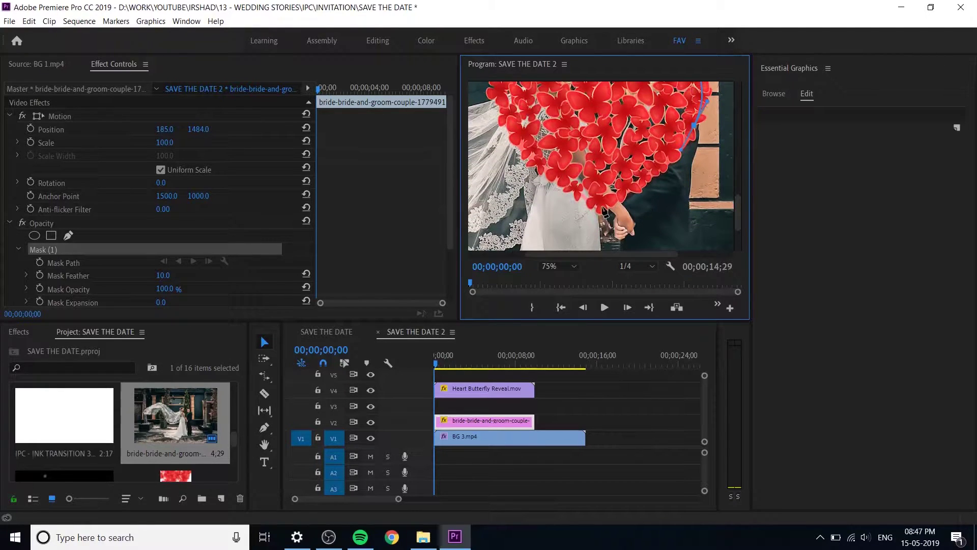
- Close the heart-shaped mask around its top and set the Program monitor zoom to Fit
{"action": "scroll", "coordinate": [737, 207], "scroll_direction": "up", "scroll_amount": 3}
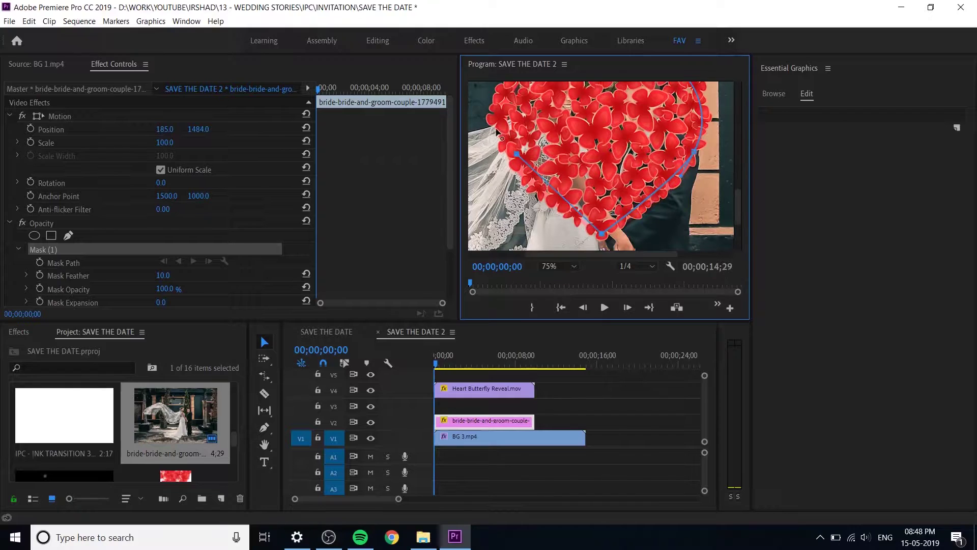
{"action": "left_click_drag", "start_coordinate": [517, 153], "coordinate": [495, 122]}
{"action": "scroll", "coordinate": [738, 207], "scroll_direction": "up", "scroll_amount": 3}
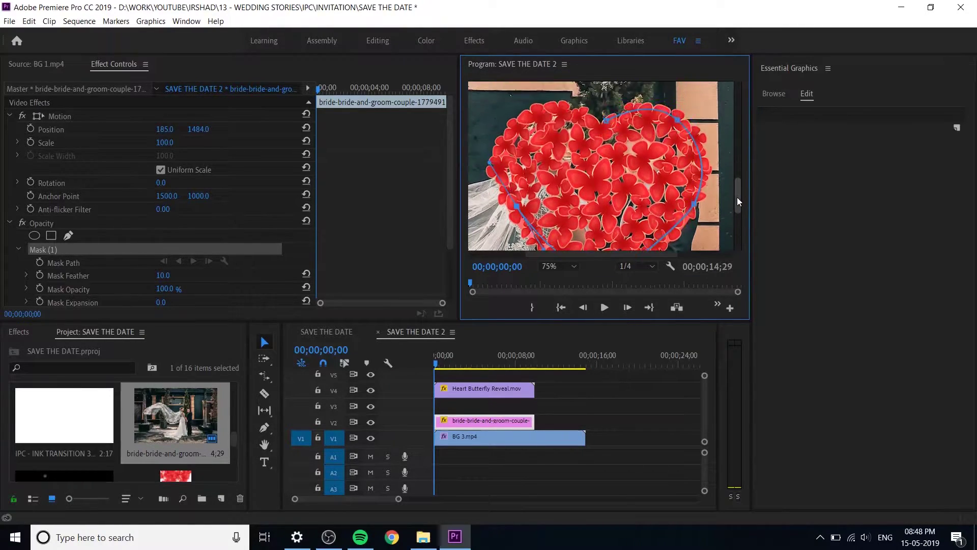
{"action": "left_click", "coordinate": [532, 113]}
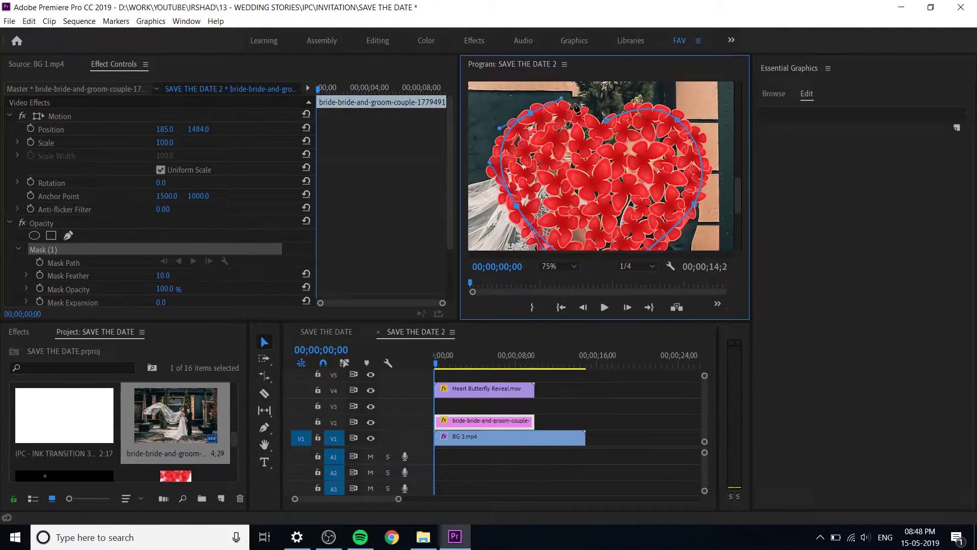
{"action": "left_click_drag", "start_coordinate": [605, 123], "coordinate": [639, 107]}
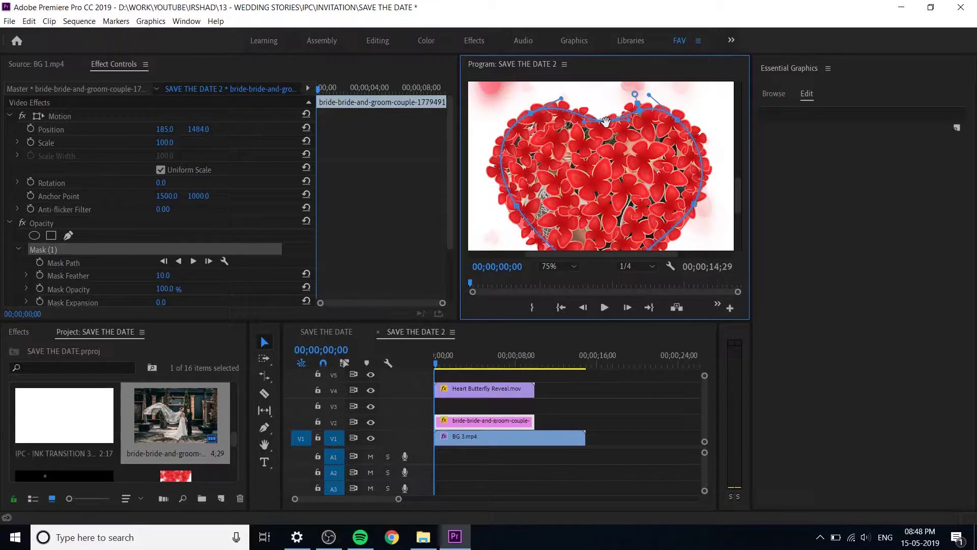
{"action": "left_click_drag", "start_coordinate": [605, 121], "coordinate": [602, 127]}
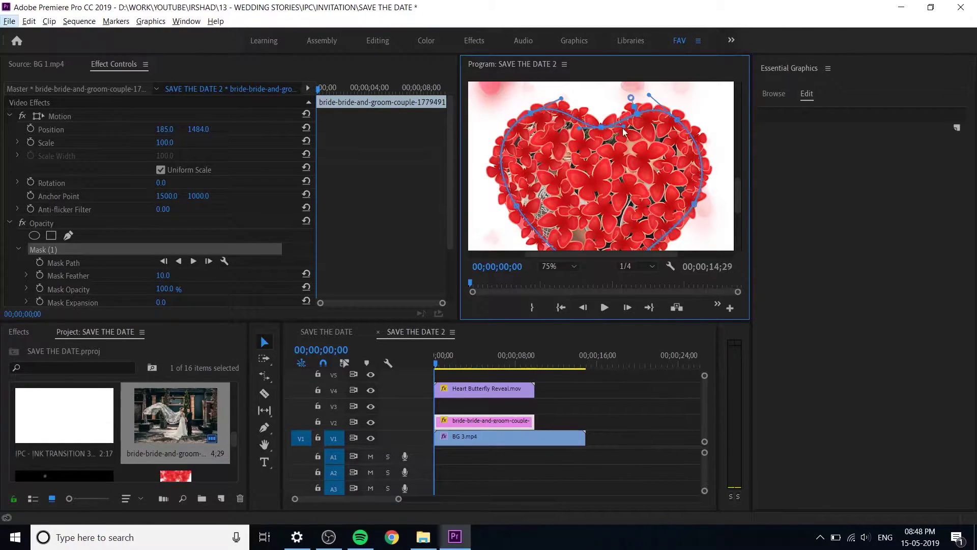
{"action": "key", "text": "alt"}
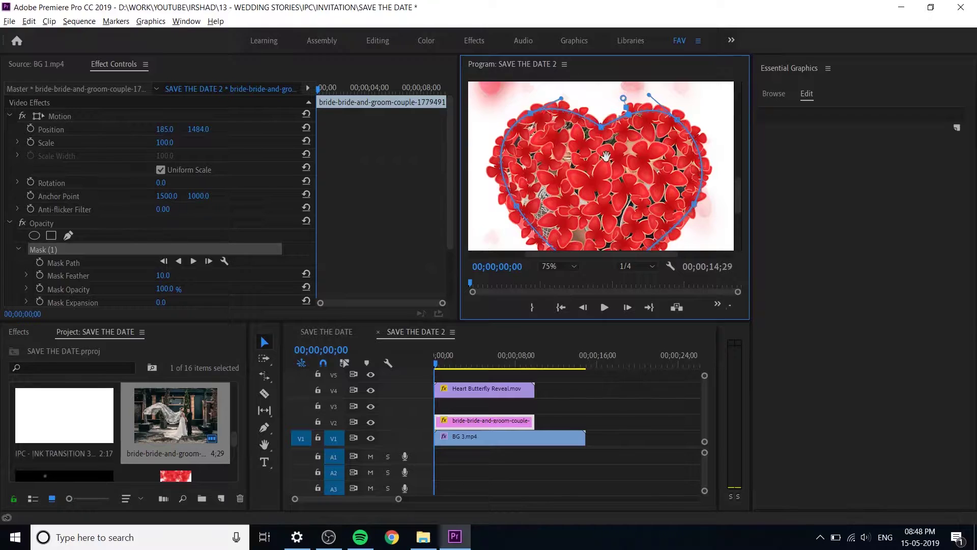
{"action": "left_click", "coordinate": [572, 271]}
{"action": "left_click", "coordinate": [573, 281]}
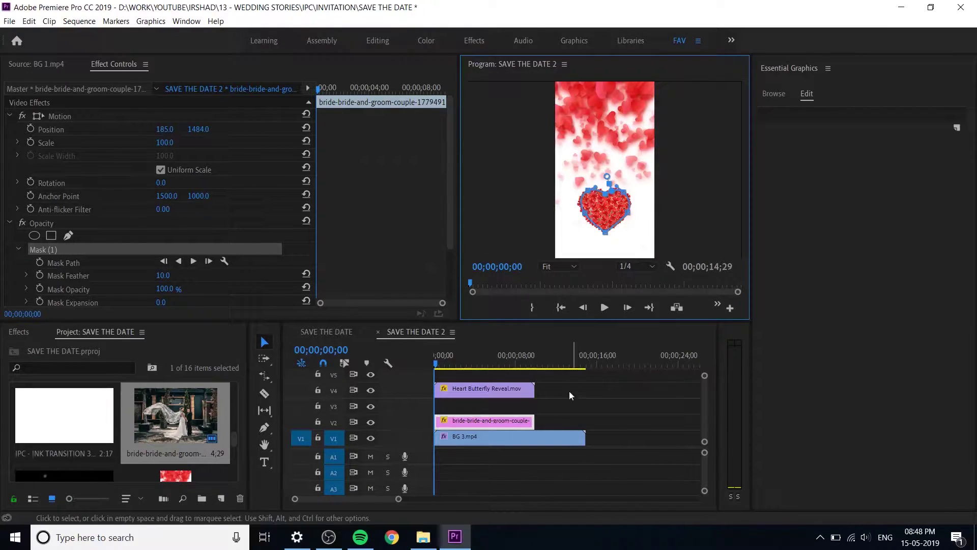
- Move Heart Butterfly Reveal.mov from V4 to V3 and preview the photo revealed inside the heart
{"action": "left_click_drag", "start_coordinate": [509, 389], "coordinate": [506, 407]}
{"action": "key", "text": "space"}
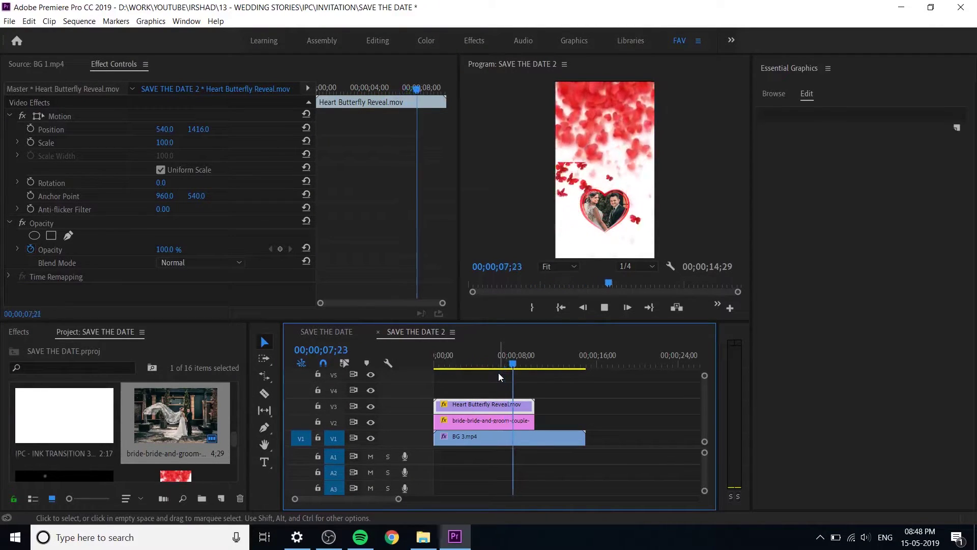
{"action": "key", "text": "space"}
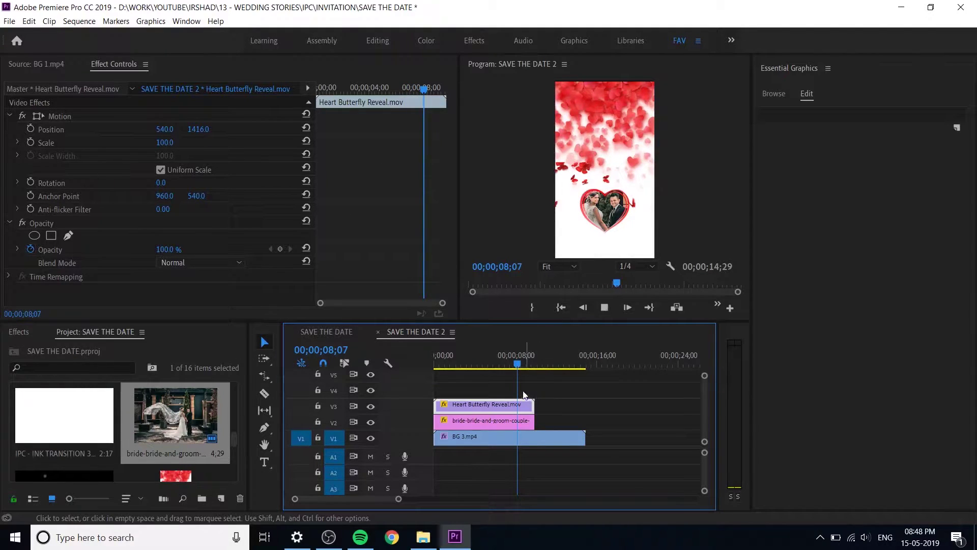
{"action": "key", "text": "space"}
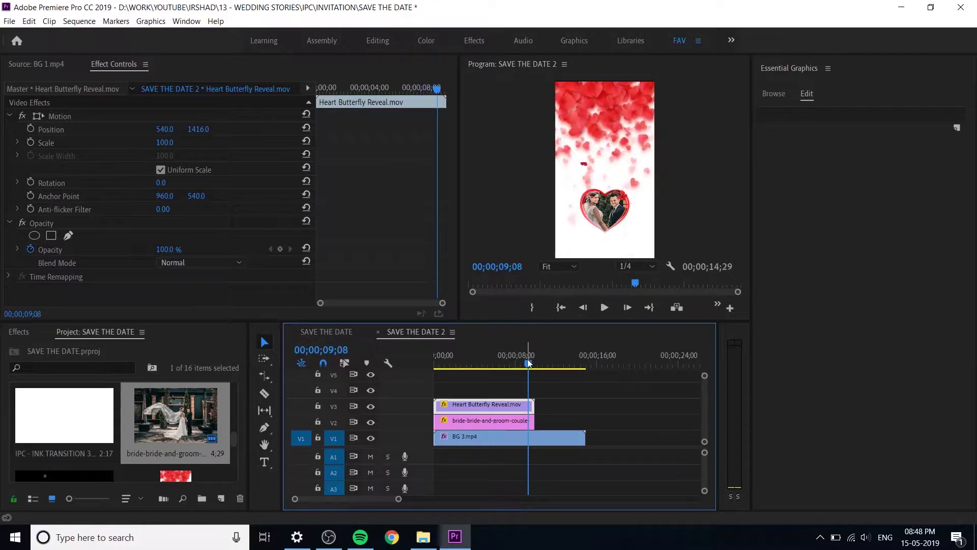
{"action": "mouse_move", "coordinate": [528, 363]}
{"action": "left_mouse_down"}
{"action": "mouse_move", "coordinate": [421, 368]}
{"action": "mouse_move", "coordinate": [515, 364]}
{"action": "left_mouse_up"}
{"action": "key", "text": "space"}
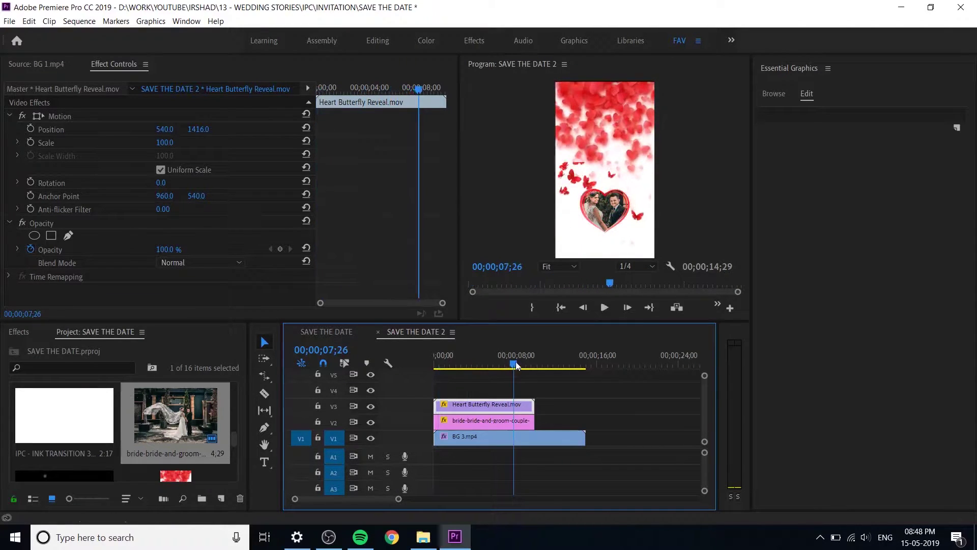
{"action": "left_click", "coordinate": [499, 422]}
{"action": "left_click", "coordinate": [522, 406]}
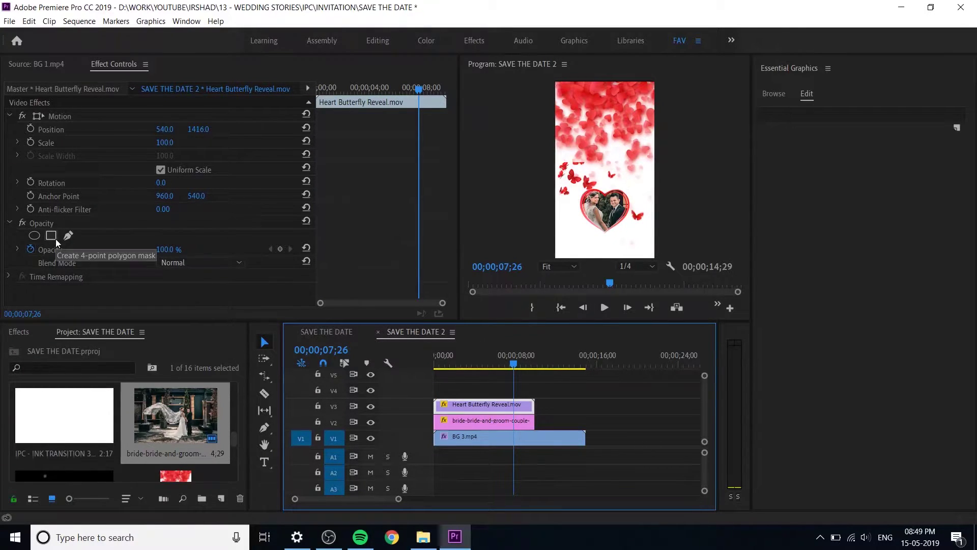
- Add a rectangle opacity mask to Heart Butterfly Reveal, widened and moved over the upper hearts
{"action": "left_click", "coordinate": [29, 249]}
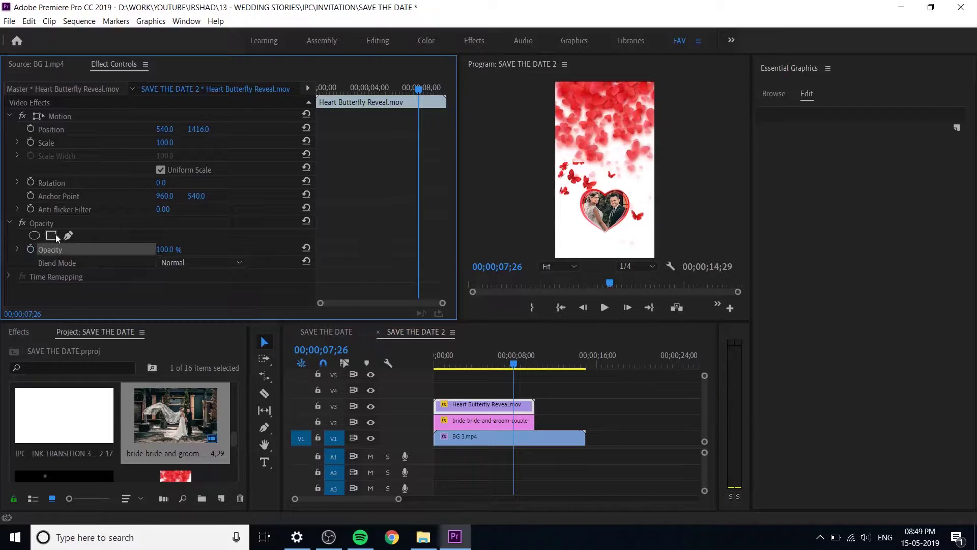
{"action": "left_click", "coordinate": [51, 235]}
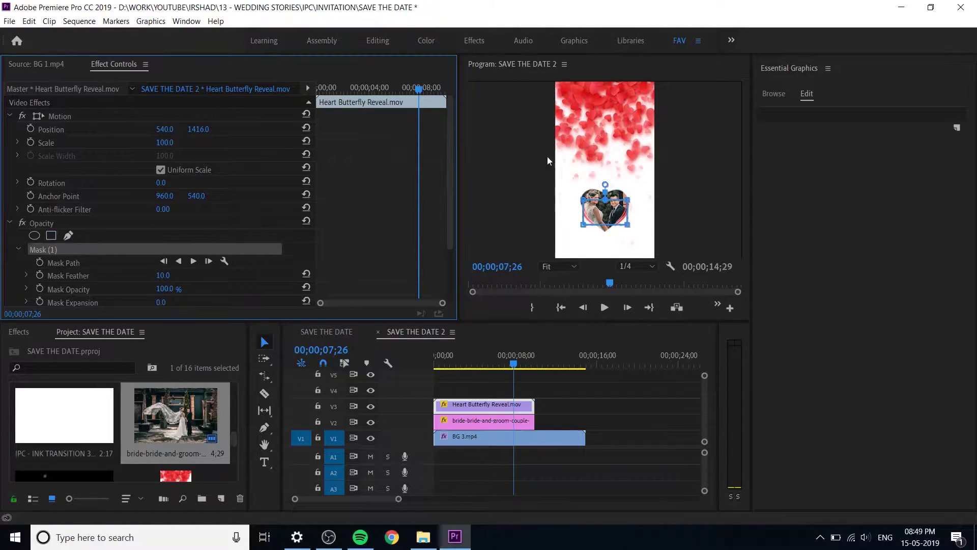
{"action": "left_click", "coordinate": [563, 221]}
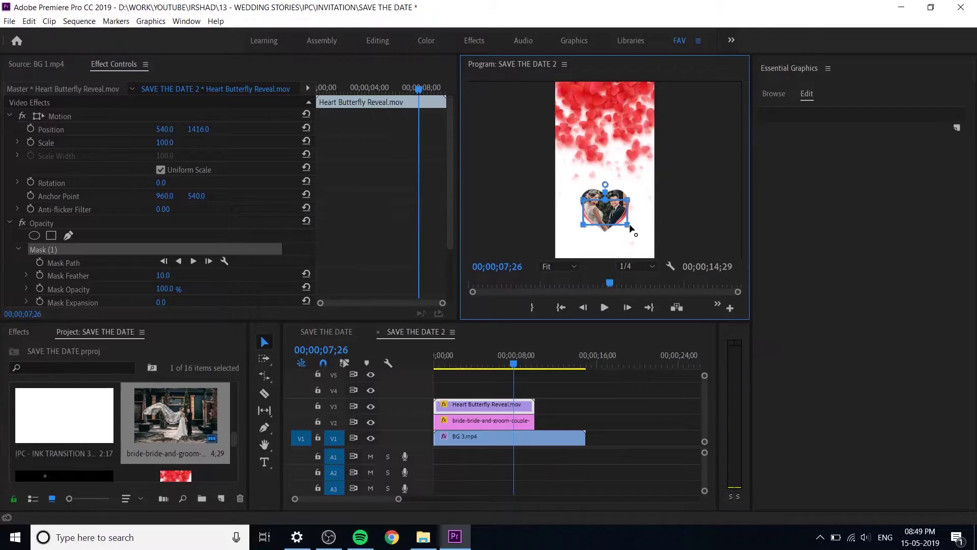
{"action": "left_click_drag", "start_coordinate": [628, 228], "coordinate": [624, 236]}
{"action": "left_click_drag", "start_coordinate": [707, 236], "coordinate": [736, 235]}
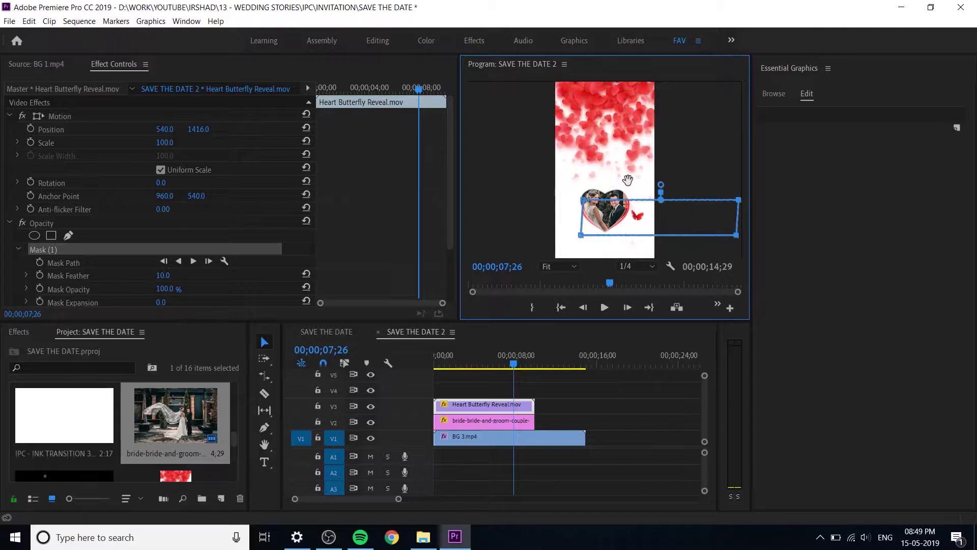
{"action": "left_click_drag", "start_coordinate": [626, 178], "coordinate": [626, 155]}
- Invert the rectangle mask and set its Mask Feather to 179
{"action": "scroll", "coordinate": [94, 280], "scroll_direction": "down", "scroll_amount": 1}
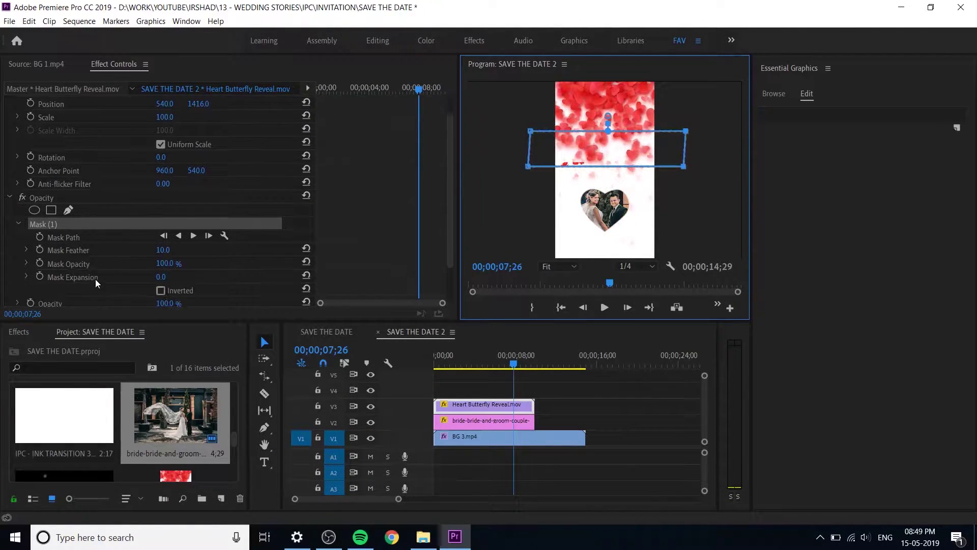
{"action": "left_click", "coordinate": [161, 290]}
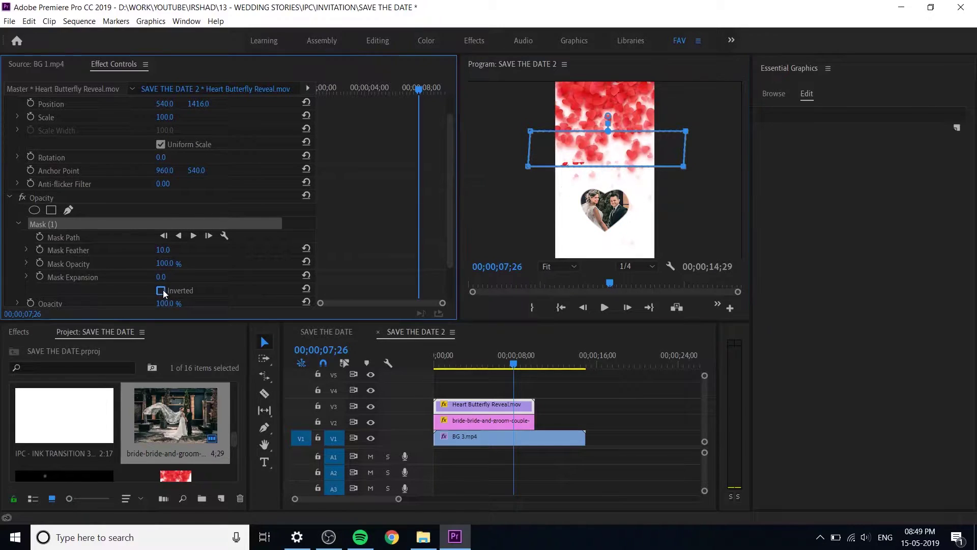
{"action": "left_click", "coordinate": [138, 241]}
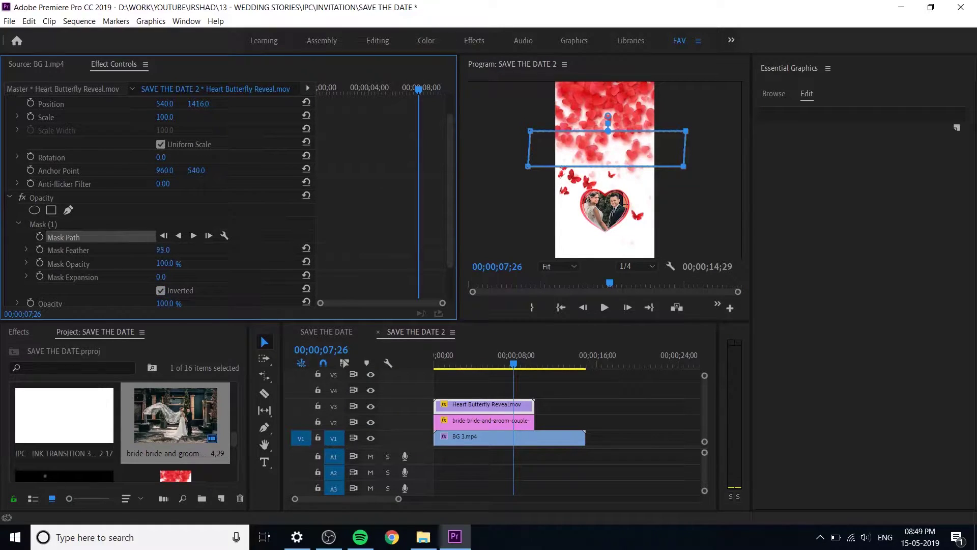
{"action": "left_click_drag", "start_coordinate": [164, 249], "coordinate": [189, 249]}
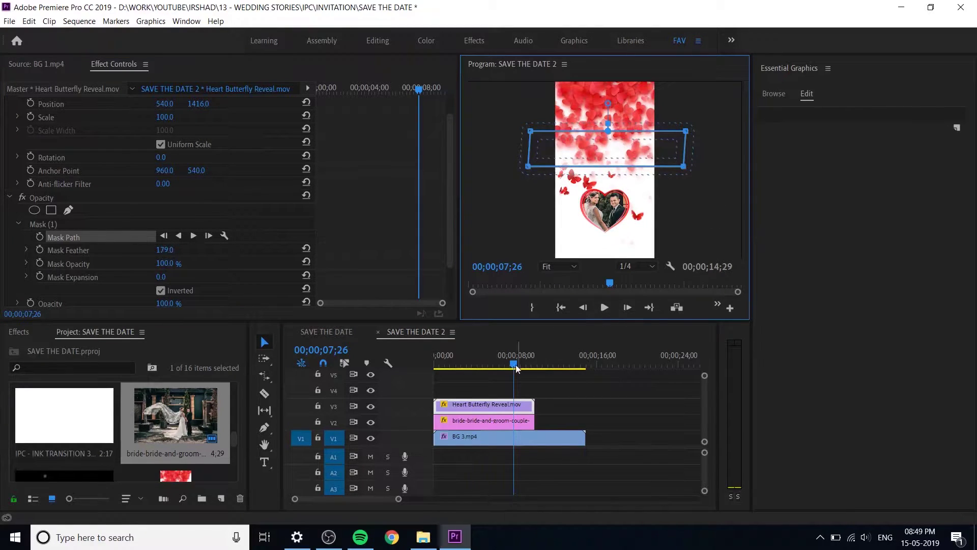
- Preview the reveal, nudge the mask slightly lower, and select both clips to shift later
{"action": "left_click_drag", "start_coordinate": [514, 364], "coordinate": [421, 369]}
{"action": "key", "text": "space"}
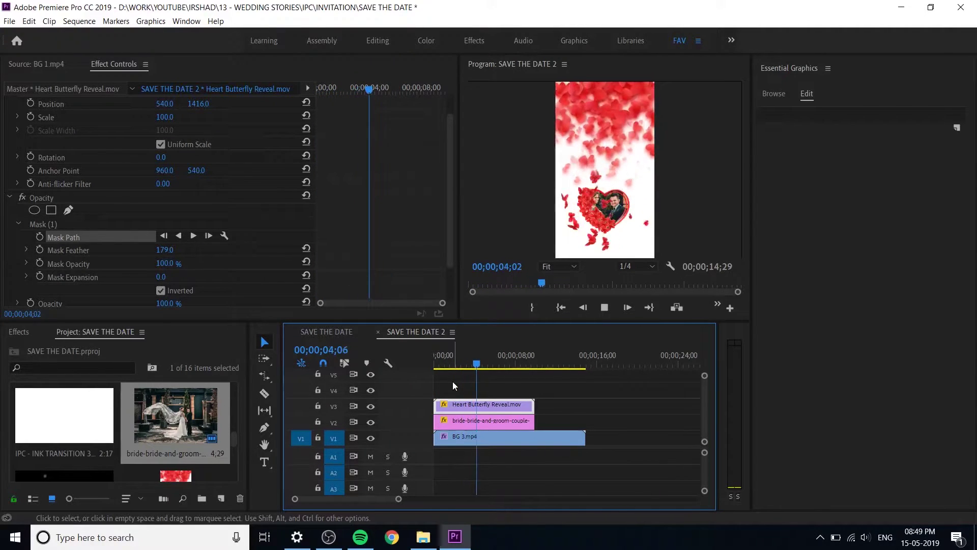
{"action": "key", "text": "space"}
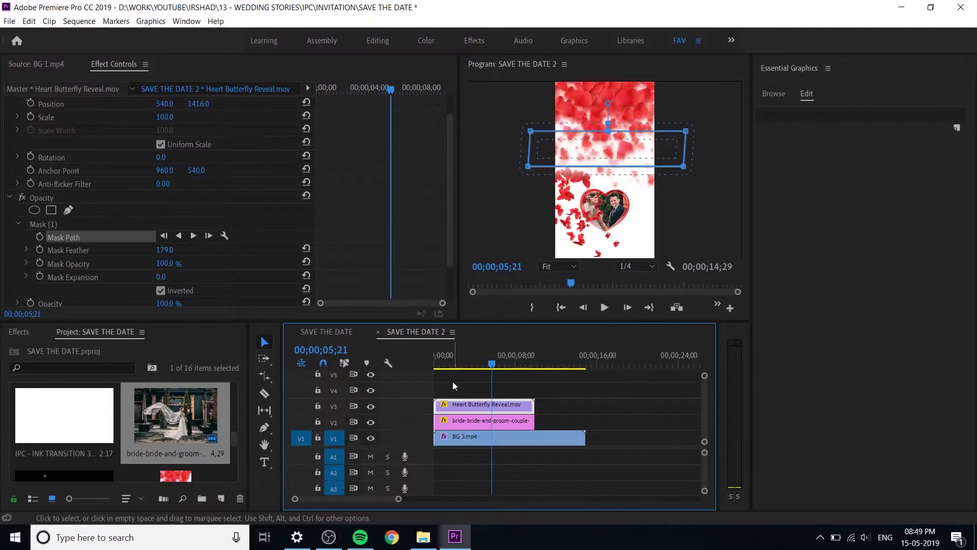
{"action": "left_click_drag", "start_coordinate": [628, 151], "coordinate": [626, 160]}
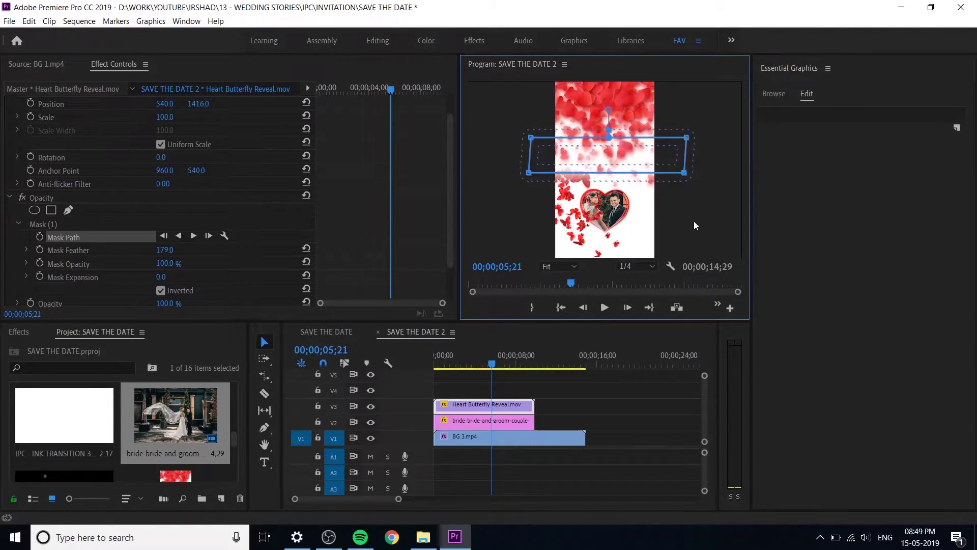
{"action": "left_click_drag", "start_coordinate": [494, 363], "coordinate": [402, 381]}
{"action": "key", "text": "space"}
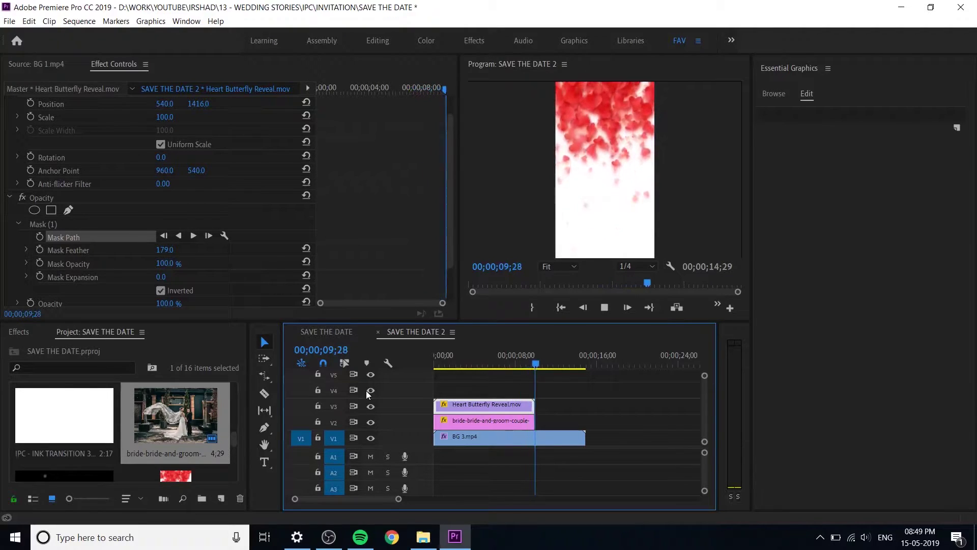
{"action": "key", "text": "space"}
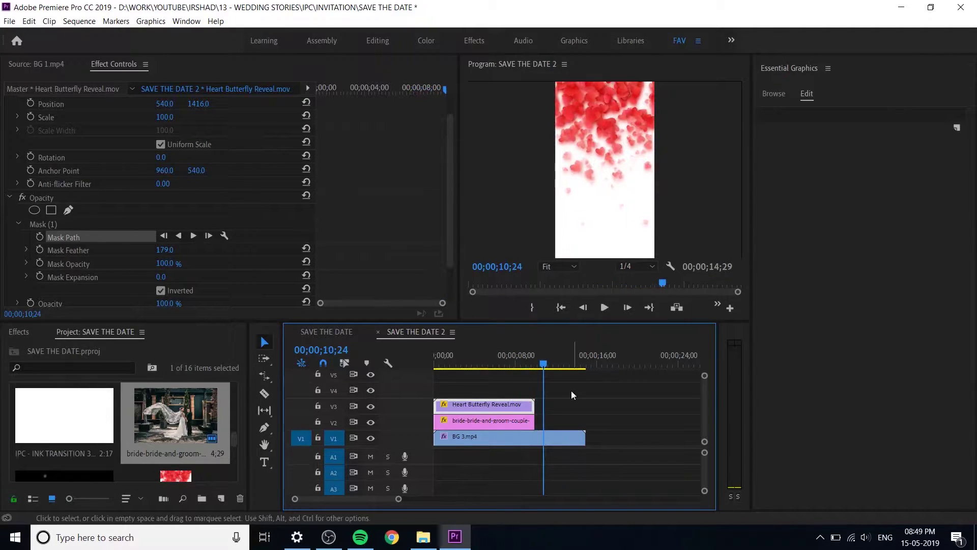
{"action": "left_click_drag", "start_coordinate": [543, 363], "coordinate": [505, 360]}
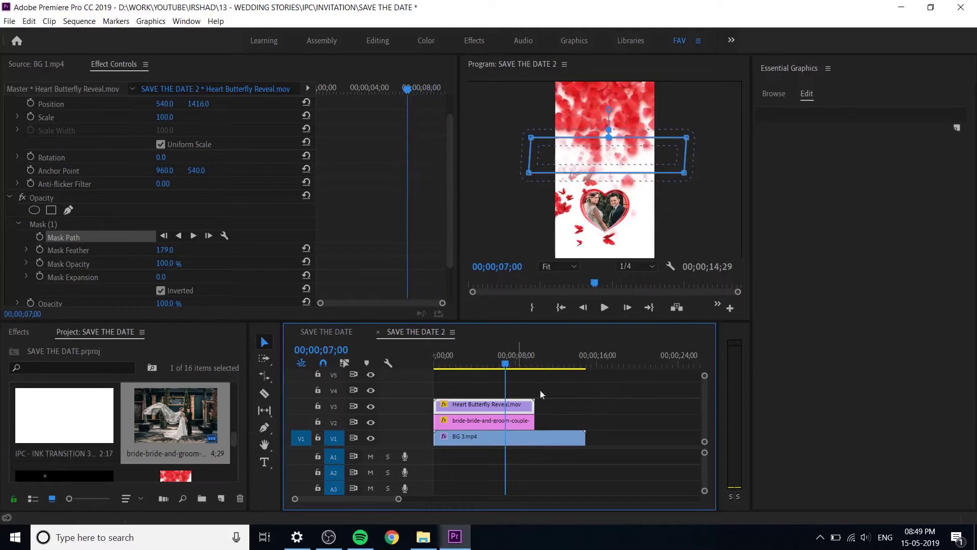
{"action": "left_click_drag", "start_coordinate": [562, 388], "coordinate": [548, 423]}
- Return to the start of the zoomed-out sequence, save the project and browse title templates
{"action": "left_click_drag", "start_coordinate": [507, 358], "coordinate": [413, 382]}
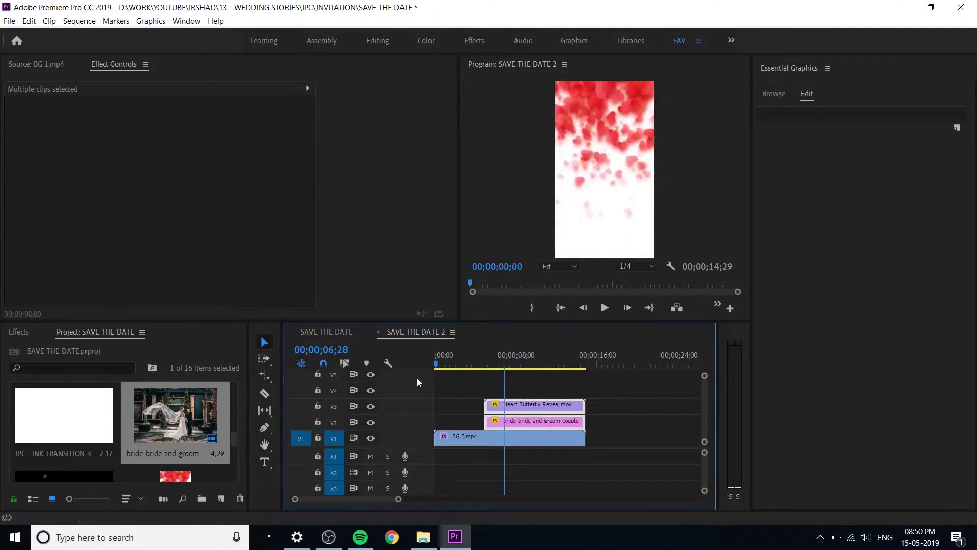
{"action": "key", "text": "minus"}
{"action": "left_click", "coordinate": [484, 386]}
{"action": "key", "text": "ctrl+s"}
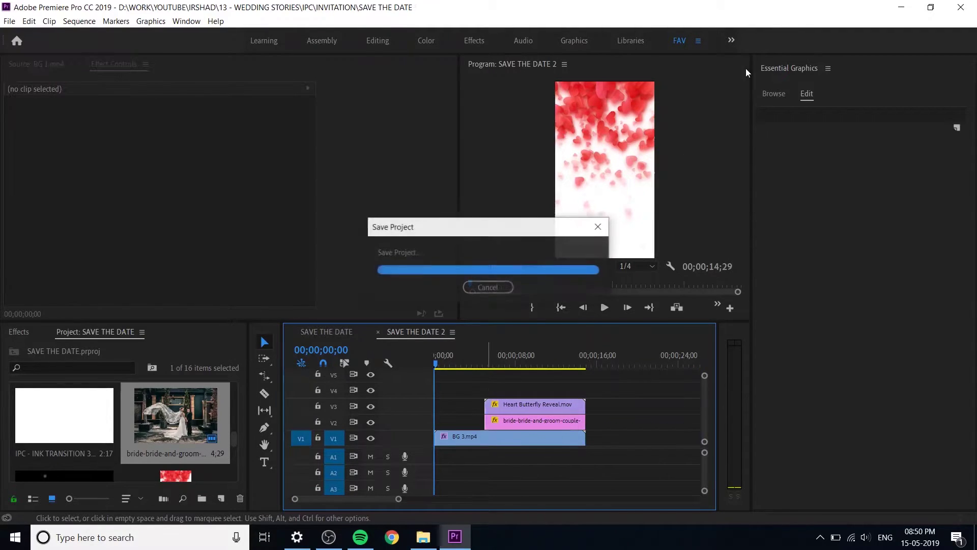
{"action": "left_click", "coordinate": [773, 96]}
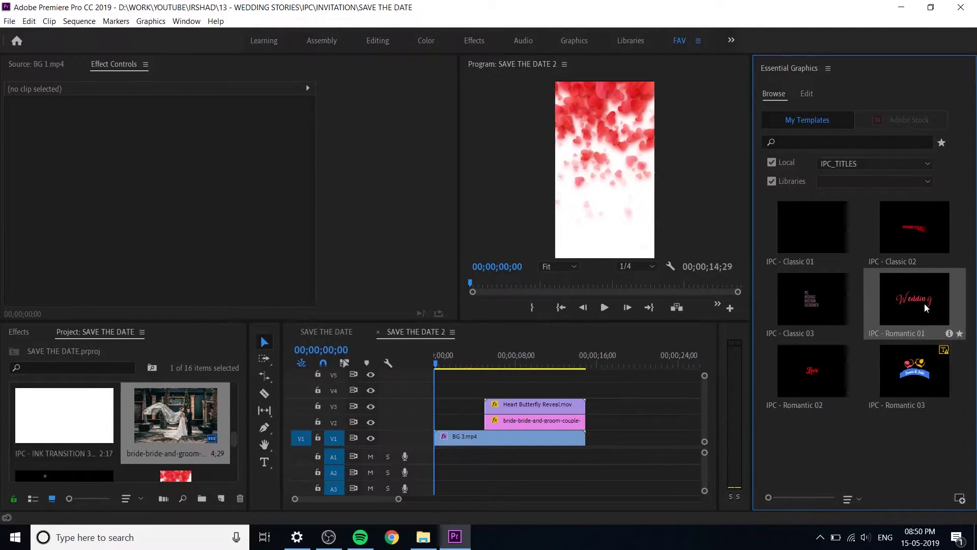
- Copy the three IPC - Romantic titles from SAVE THE DATE to the start of SAVE THE DATE 2
{"action": "left_click", "coordinate": [337, 333]}
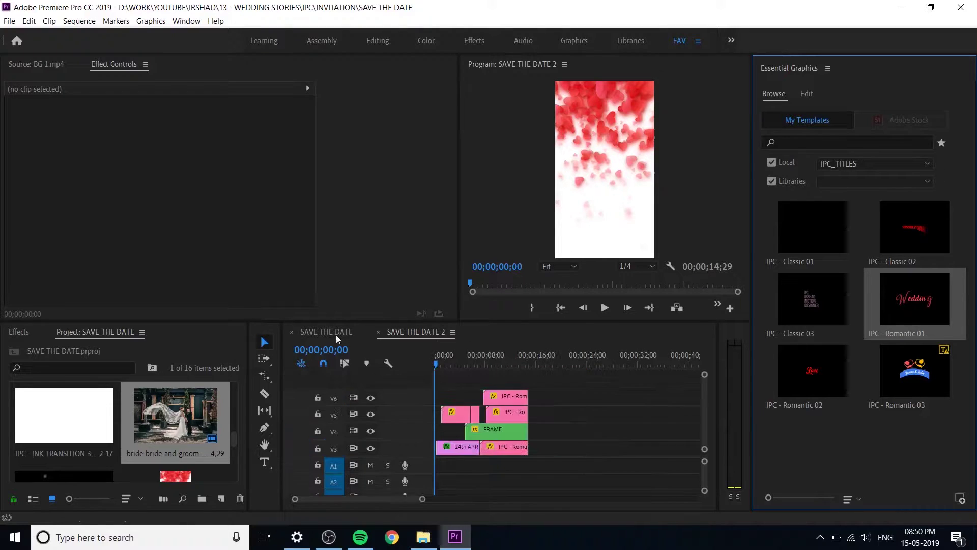
{"action": "left_click", "coordinate": [515, 416]}
{"action": "left_click", "coordinate": [515, 396], "text": "shift"}
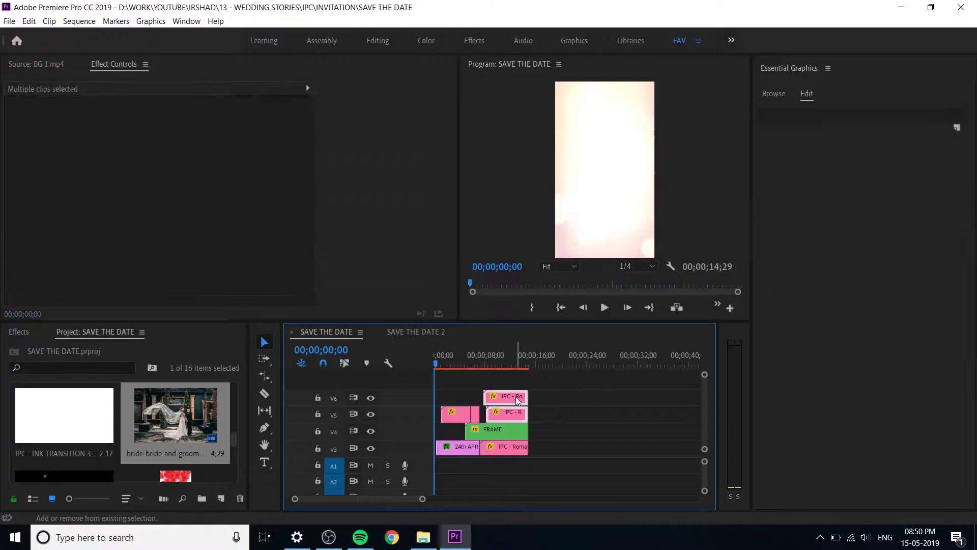
{"action": "left_click", "coordinate": [506, 450], "text": "shift"}
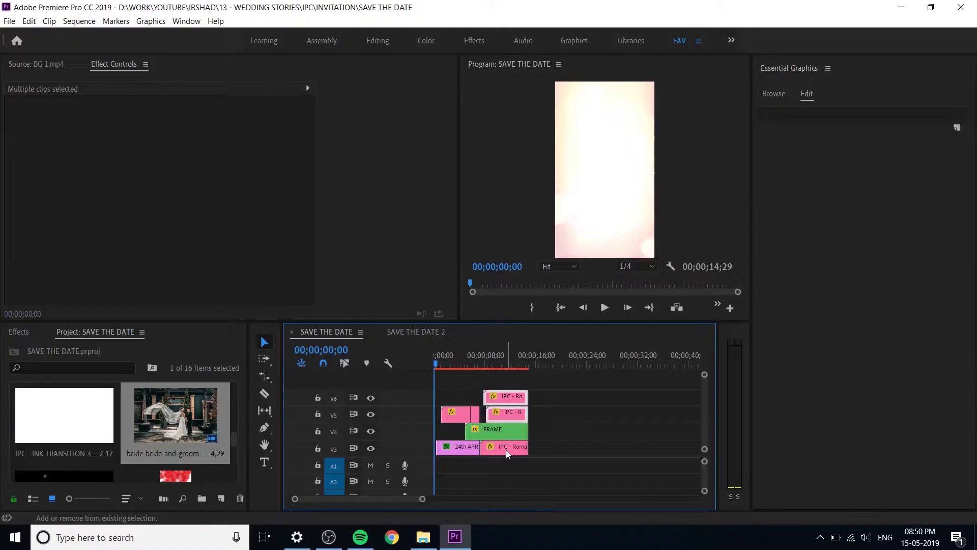
{"action": "left_click", "coordinate": [424, 332]}
{"action": "left_click", "coordinate": [618, 365]}
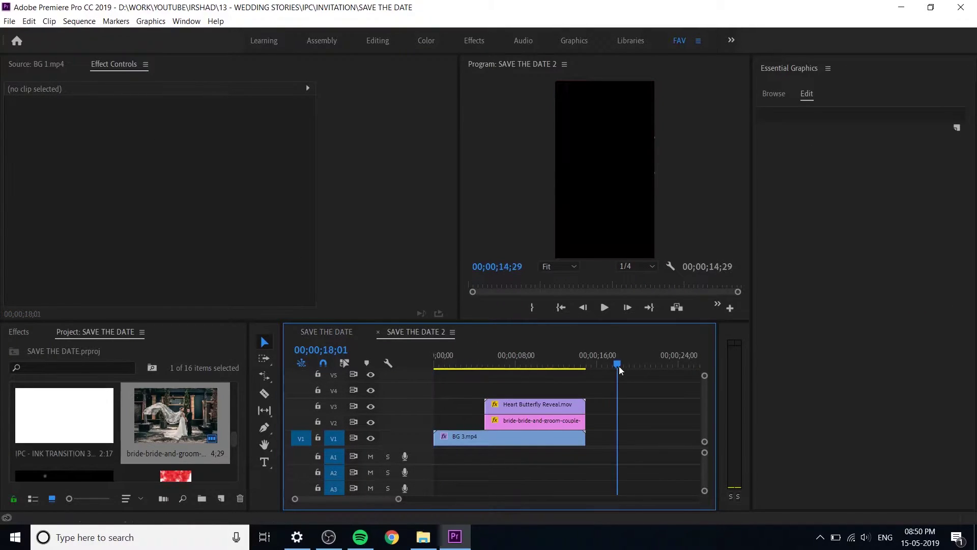
{"action": "key", "text": "ctrl+v"}
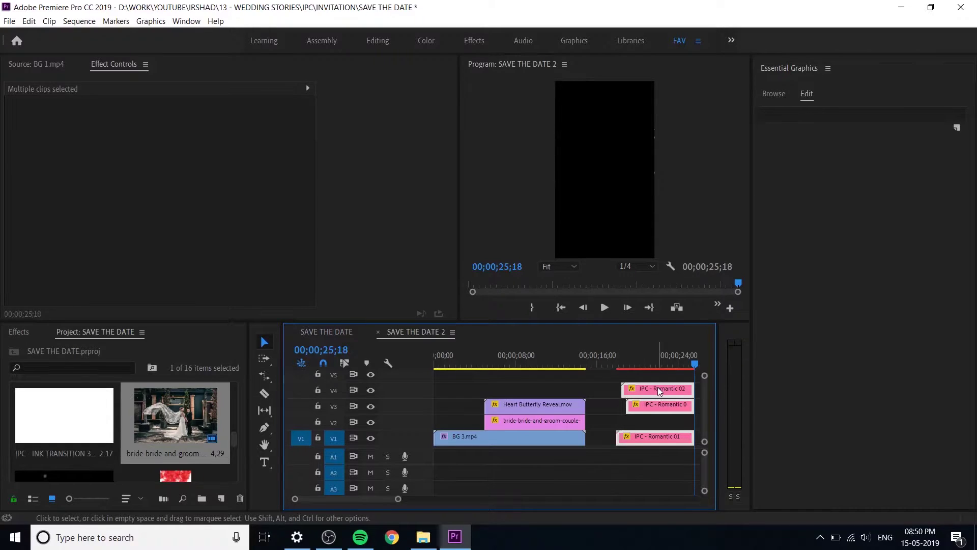
{"action": "left_click_drag", "start_coordinate": [658, 387], "coordinate": [455, 382]}
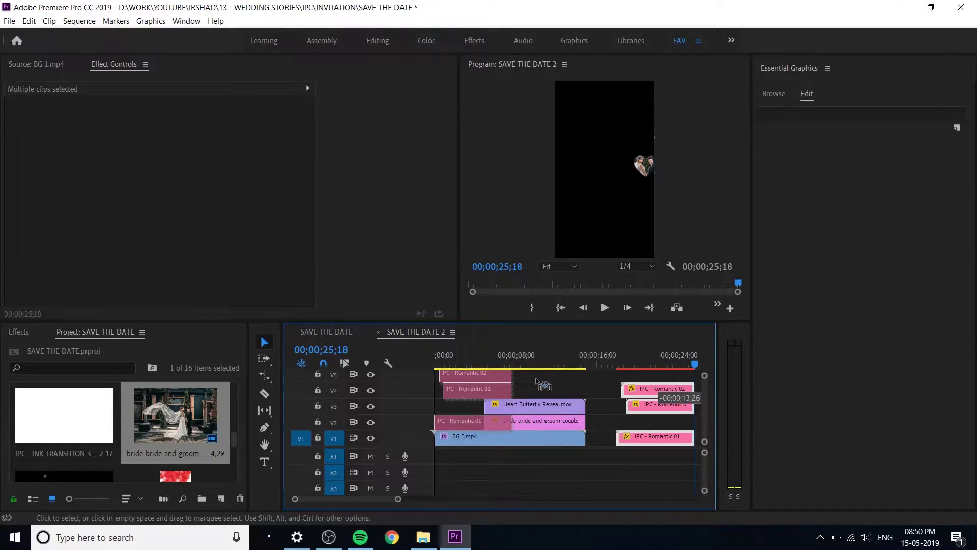
{"action": "left_click_drag", "start_coordinate": [551, 385], "coordinate": [423, 372]}
- Preview the pasted titles and heart animation, checking the Heart Butterfly Reveal and bride photo clips
{"action": "key", "text": "equal"}
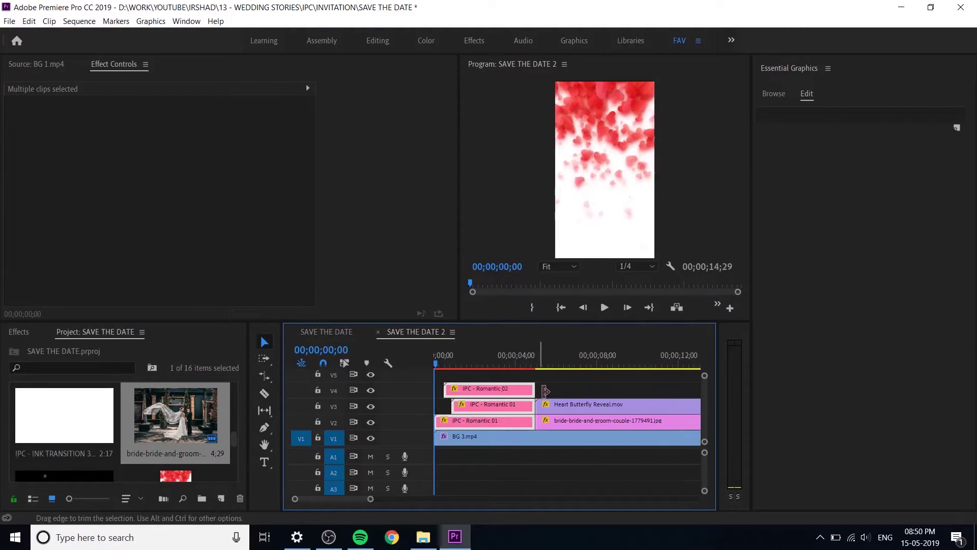
{"action": "key", "text": "space"}
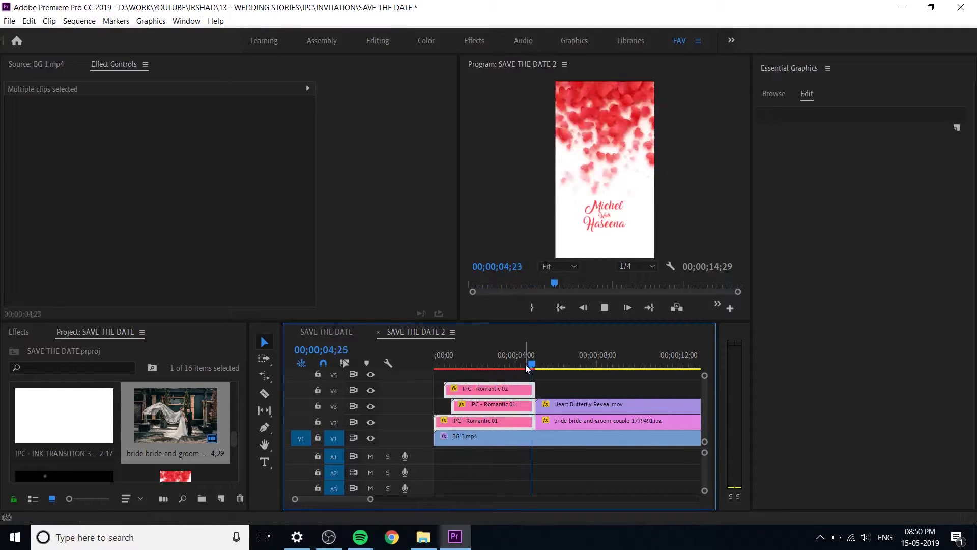
{"action": "key", "text": "space"}
{"action": "mouse_move", "coordinate": [540, 362]}
{"action": "left_mouse_down"}
{"action": "mouse_move", "coordinate": [521, 361]}
{"action": "mouse_move", "coordinate": [540, 370]}
{"action": "left_mouse_up"}
{"action": "key", "text": "space"}
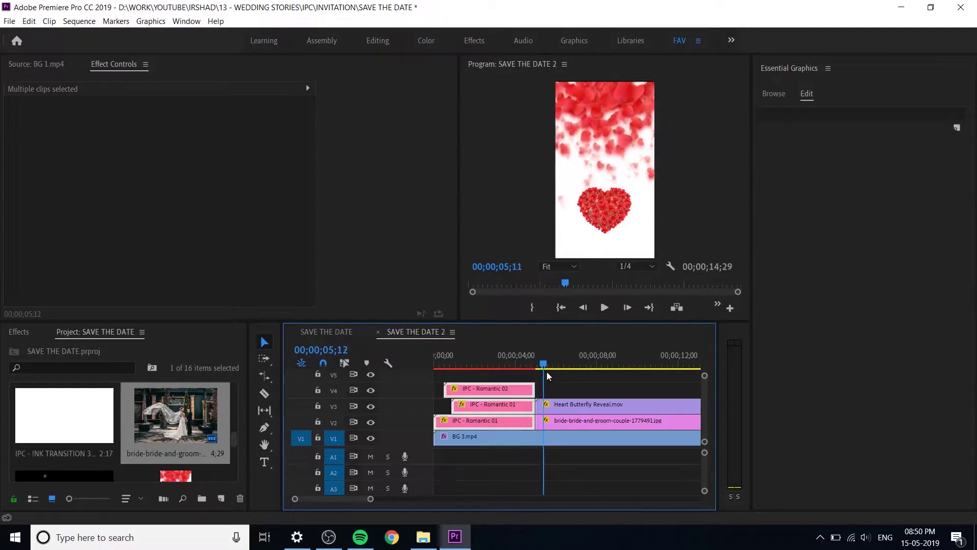
{"action": "left_click", "coordinate": [534, 370]}
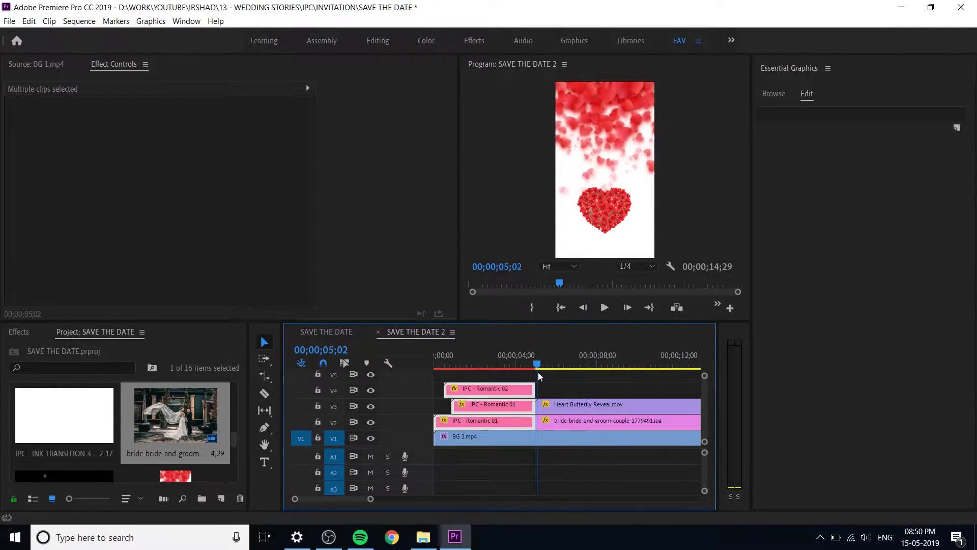
{"action": "left_click_drag", "start_coordinate": [554, 387], "coordinate": [581, 420]}
{"action": "key", "text": "minus"}
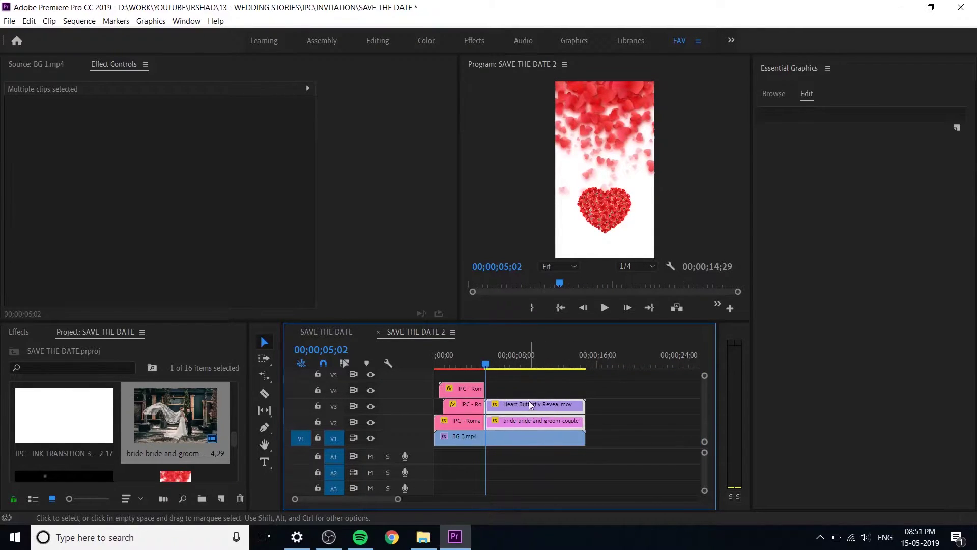
{"action": "left_click", "coordinate": [529, 389]}
- Move Heart Butterfly Reveal.mov up to track V5, above the bride photo
{"action": "left_click_drag", "start_coordinate": [520, 404], "coordinate": [513, 381]}
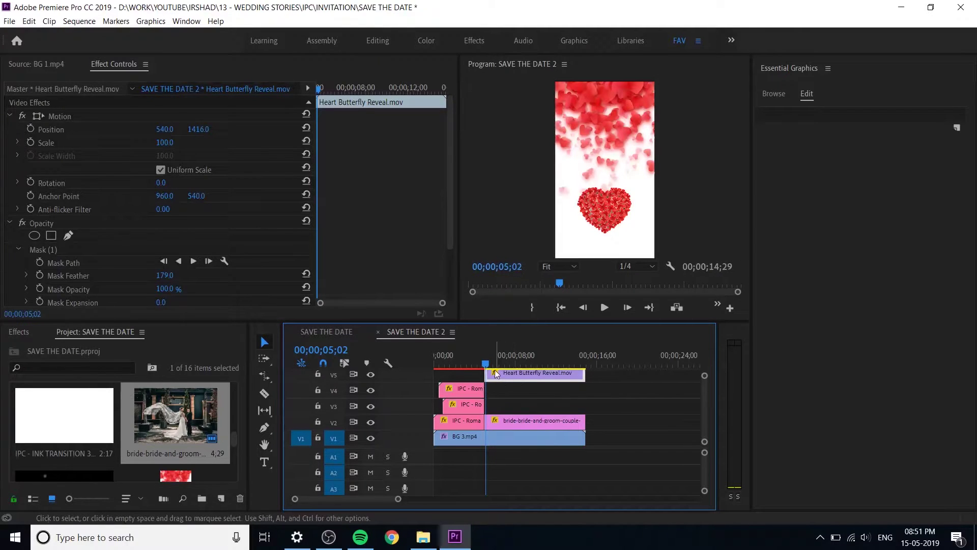
{"action": "key", "text": "equal"}
{"action": "key", "text": "equal"}
{"action": "key", "text": "equal"}
{"action": "key", "text": "equal"}
{"action": "left_click", "coordinate": [596, 387]}
{"action": "left_click", "coordinate": [591, 378]}
{"action": "mouse_move", "coordinate": [590, 379]}
{"action": "left_mouse_down"}
{"action": "mouse_move", "coordinate": [603, 394]}
{"action": "mouse_move", "coordinate": [585, 383]}
{"action": "mouse_move", "coordinate": [588, 407]}
{"action": "mouse_move", "coordinate": [590, 379]}
{"action": "left_mouse_up"}
{"action": "key", "text": "ctrl+z"}
- Add a frame hold to the heart clip, after trying and undoing Insert Frame Hold Segment, and play back
{"action": "right_click", "coordinate": [613, 375]}
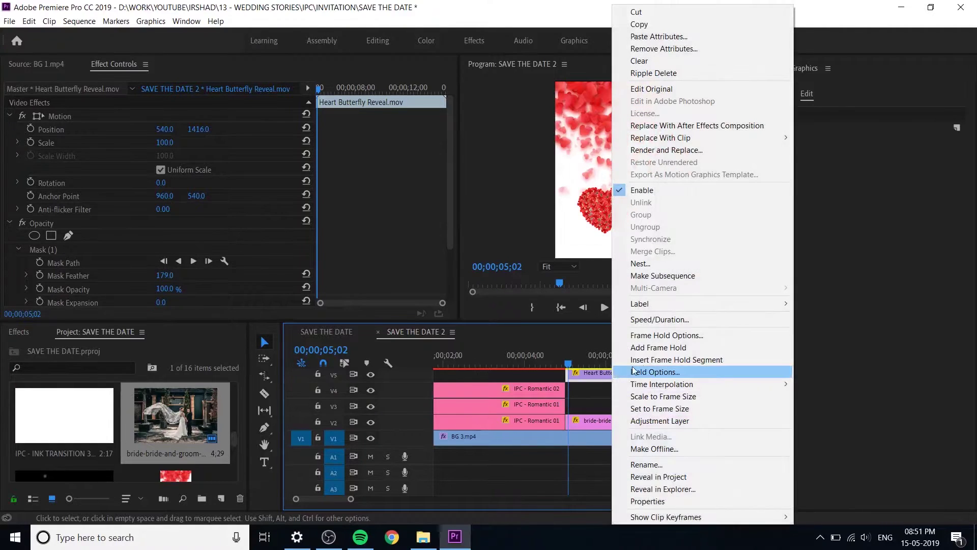
{"action": "left_click", "coordinate": [681, 359]}
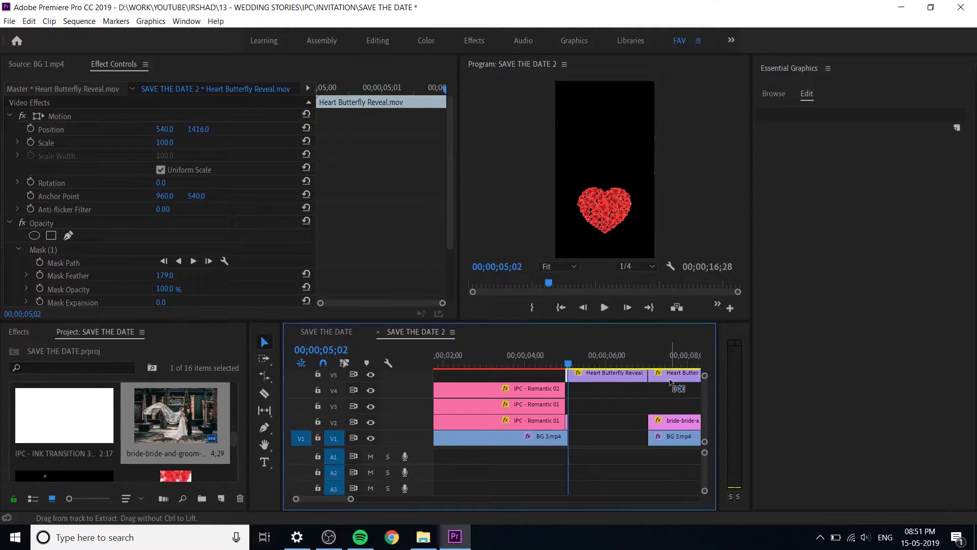
{"action": "key", "text": "ctrl+z"}
{"action": "right_click", "coordinate": [608, 377]}
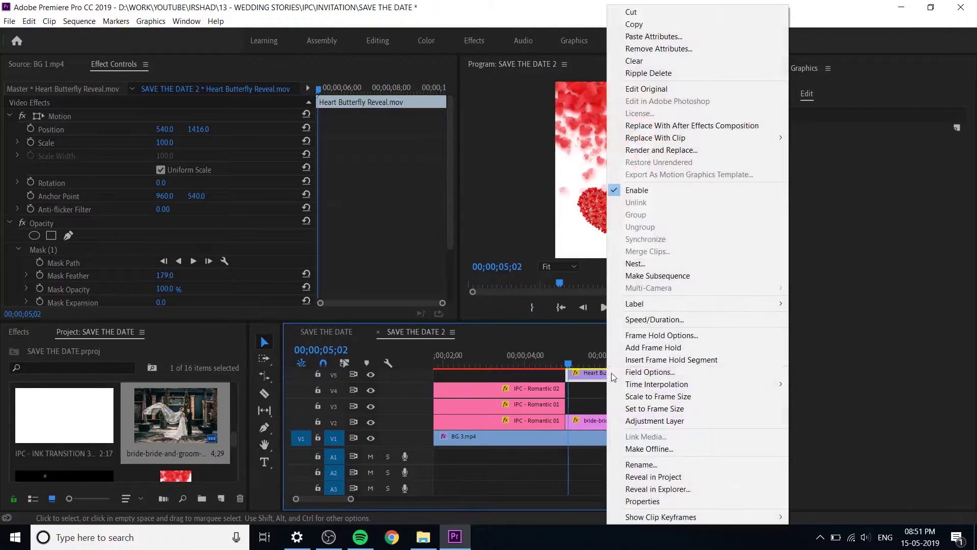
{"action": "left_click", "coordinate": [706, 363]}
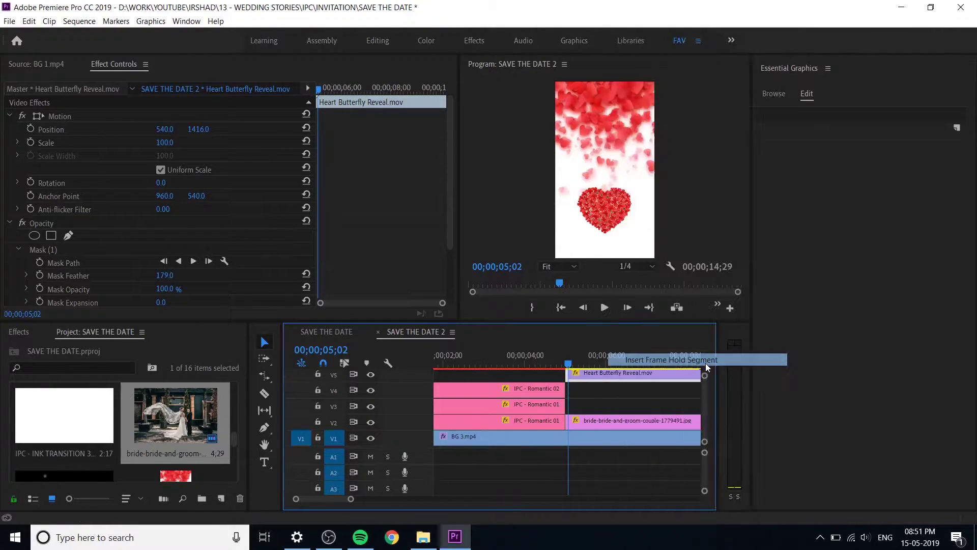
{"action": "key", "text": "ctrl+z"}
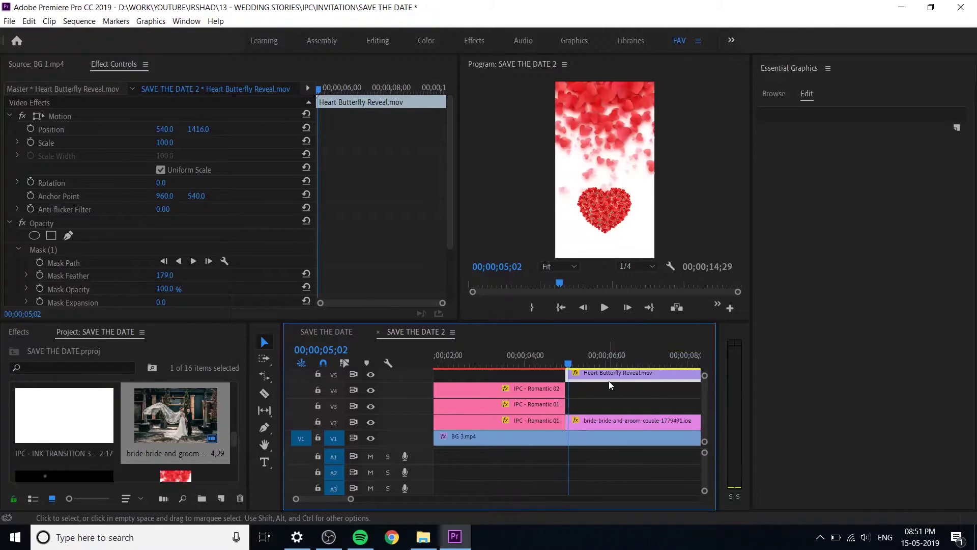
{"action": "right_click", "coordinate": [610, 374]}
{"action": "left_click", "coordinate": [682, 348]}
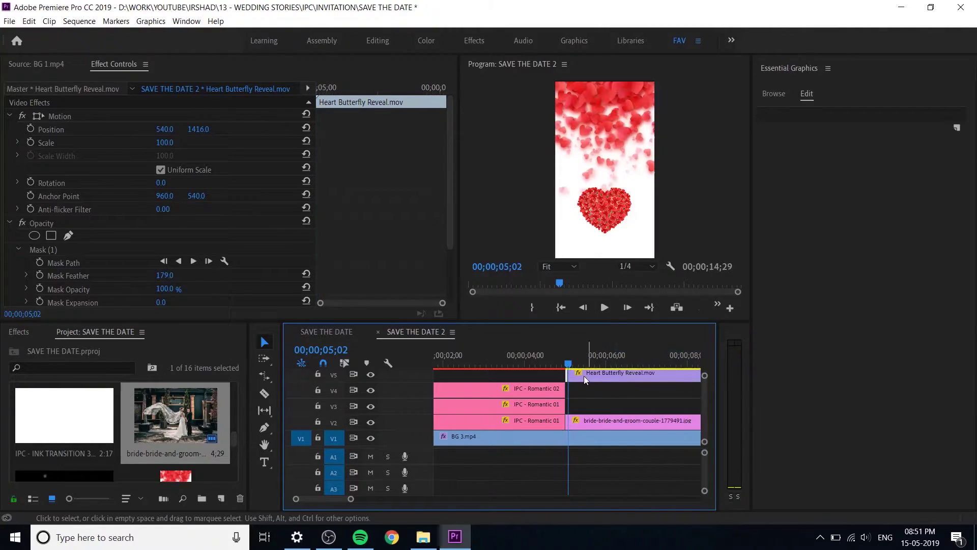
{"action": "left_click", "coordinate": [590, 389]}
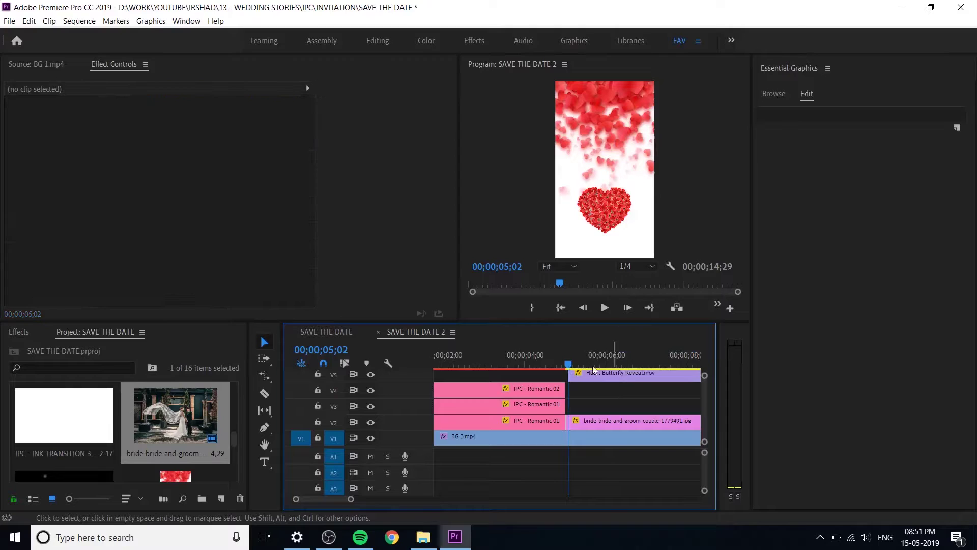
{"action": "key", "text": "space"}
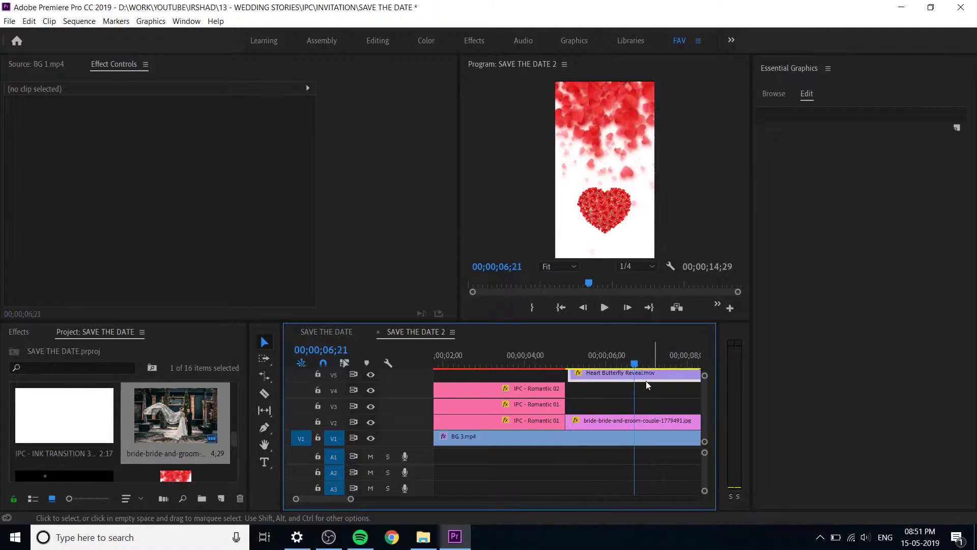
- Reposition the Heart Butterfly clip along V5 and trim its end to the playhead
{"action": "mouse_move", "coordinate": [646, 374]}
{"action": "left_mouse_down"}
{"action": "mouse_move", "coordinate": [603, 380]}
{"action": "mouse_move", "coordinate": [687, 379]}
{"action": "mouse_move", "coordinate": [654, 384]}
{"action": "left_mouse_up"}
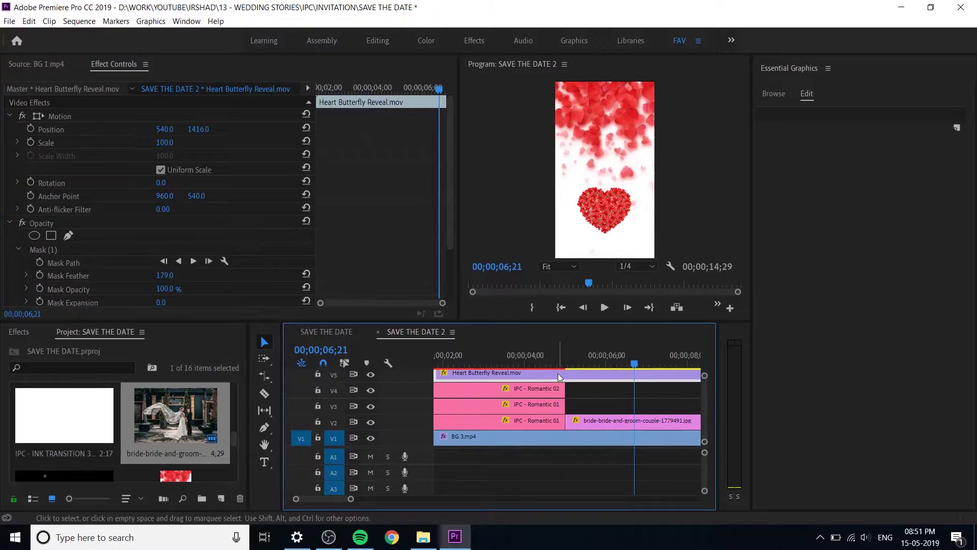
{"action": "left_click_drag", "start_coordinate": [503, 377], "coordinate": [596, 377]}
{"action": "key", "text": "w"}
{"action": "left_click", "coordinate": [652, 382]}
{"action": "left_click", "coordinate": [627, 376]}
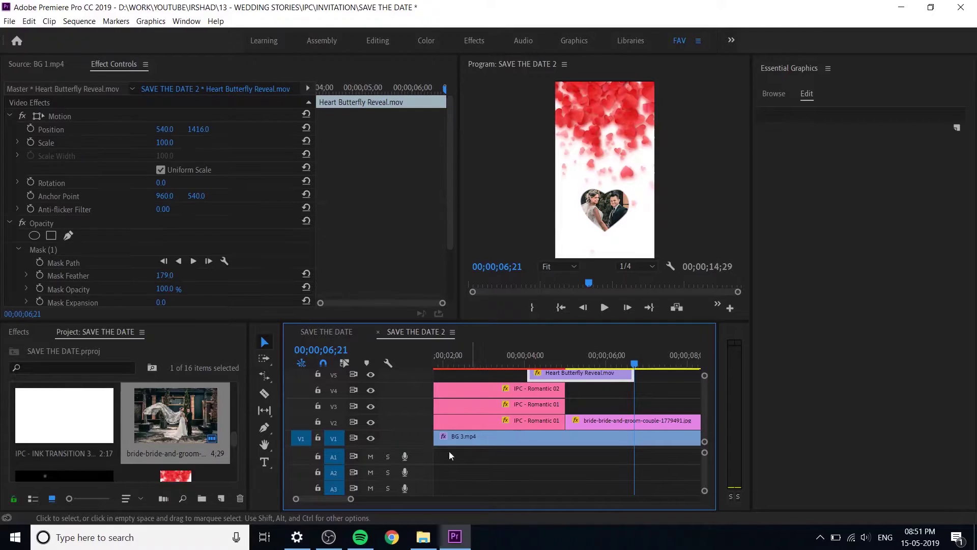
- Nudge the heart clip earlier and cut 27 frames from its end, ending where the bride photo begins
{"action": "left_click_drag", "start_coordinate": [421, 463], "coordinate": [420, 479]}
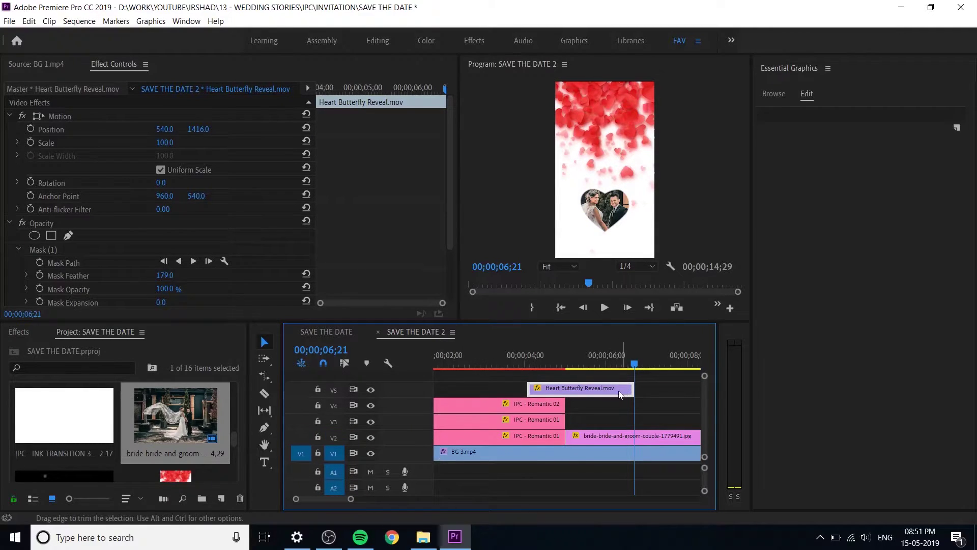
{"action": "left_click_drag", "start_coordinate": [559, 392], "coordinate": [534, 392]}
{"action": "left_click_drag", "start_coordinate": [607, 389], "coordinate": [565, 388]}
{"action": "left_click_drag", "start_coordinate": [509, 368], "coordinate": [528, 372]}
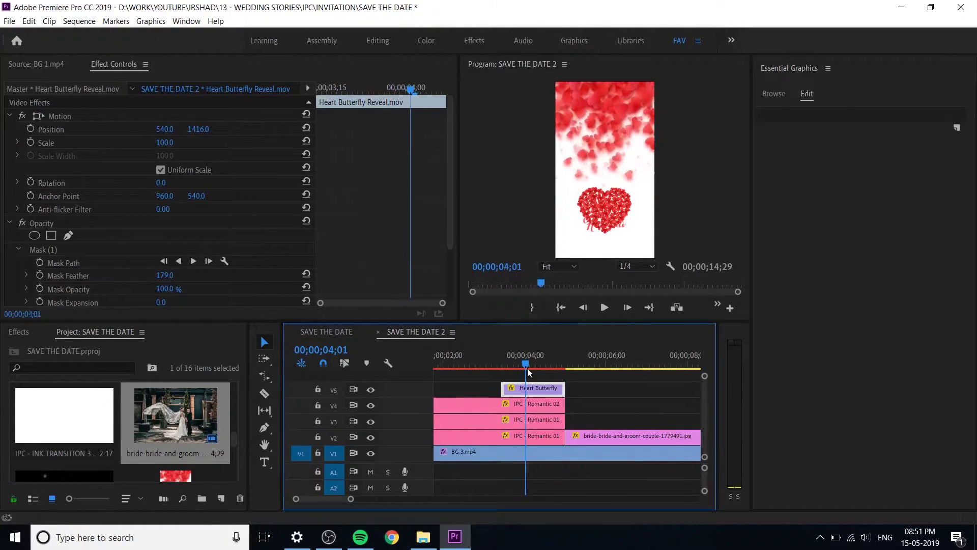
{"action": "left_click", "coordinate": [603, 436]}
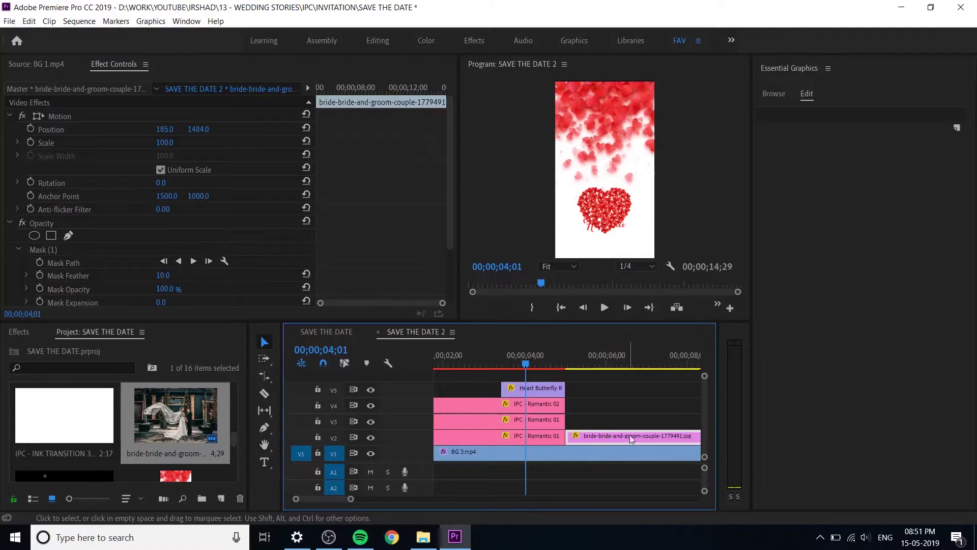
{"action": "scroll", "coordinate": [632, 435], "scroll_direction": "down", "scroll_amount": 3}
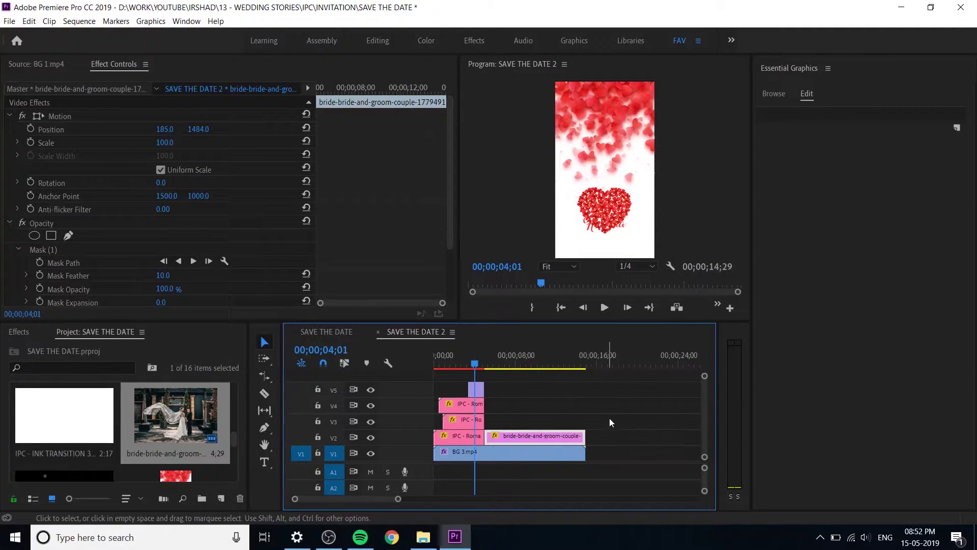
{"action": "scroll", "coordinate": [611, 415], "scroll_direction": "up", "scroll_amount": 1}
- Set the small V5 heart clip's vertical position to 1520
{"action": "left_click", "coordinate": [525, 393]}
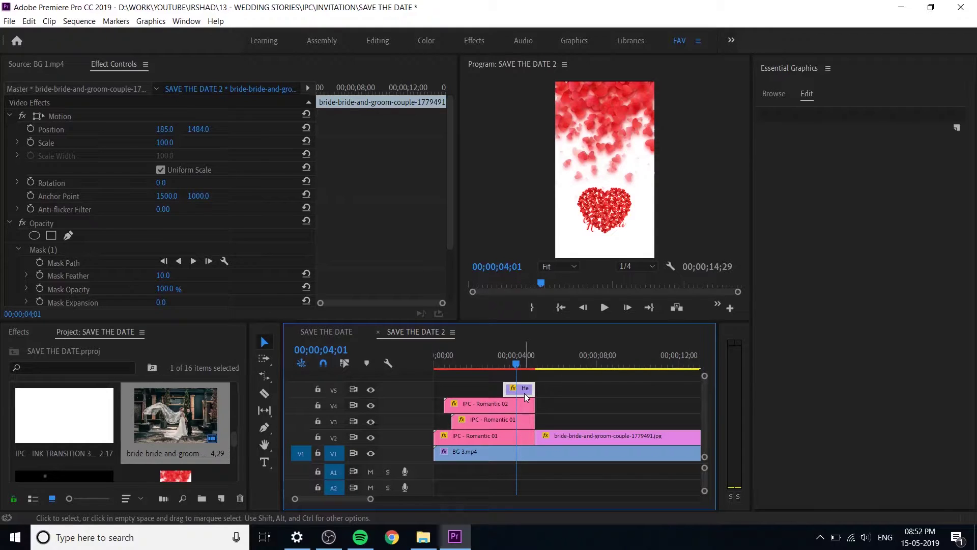
{"action": "left_click_drag", "start_coordinate": [184, 131], "coordinate": [280, 131]}
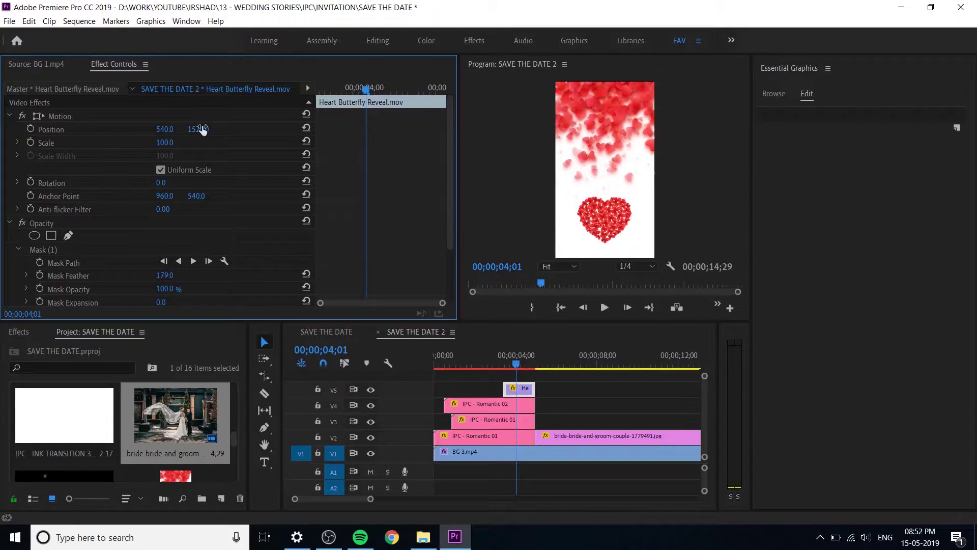
{"action": "key", "text": "Left"}
{"action": "key", "text": "Left"}
{"action": "key", "text": "Left"}
{"action": "key", "text": "Left"}
{"action": "key", "text": "Left"}
{"action": "key", "text": "Left"}
{"action": "key", "text": "Left"}
{"action": "key", "text": "Left"}
{"action": "key", "text": "Left"}
{"action": "key", "text": "Left"}
{"action": "key", "text": "Left"}
{"action": "key", "text": "Left"}
{"action": "key", "text": "Left"}
{"action": "key", "text": "Left"}
{"action": "key", "text": "Left"}
{"action": "key", "text": "Left"}
{"action": "key", "text": "Left"}
{"action": "key", "text": "Left"}
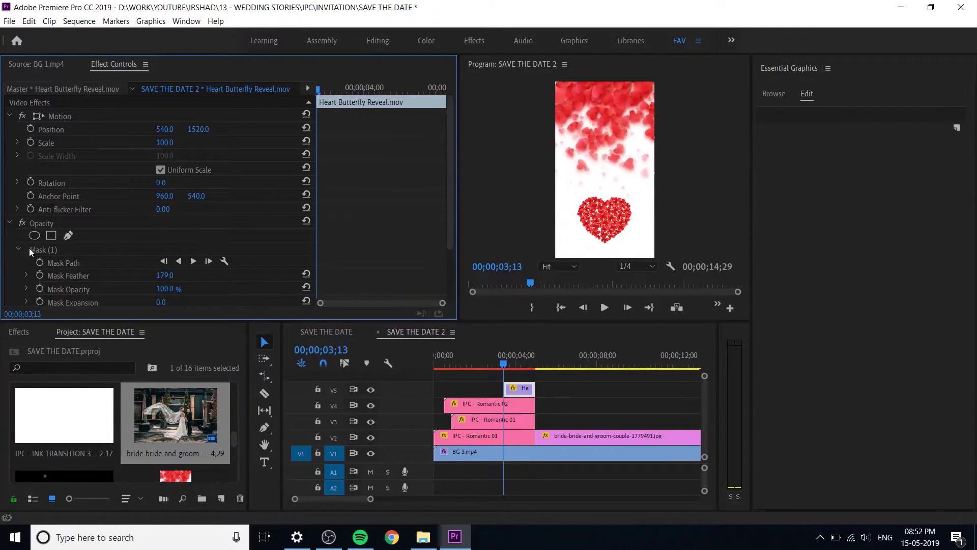
{"action": "left_click", "coordinate": [19, 248]}
- Keyframe the heart's opacity to fade from 0% to 100% and preview the reveal
{"action": "left_click", "coordinate": [32, 262]}
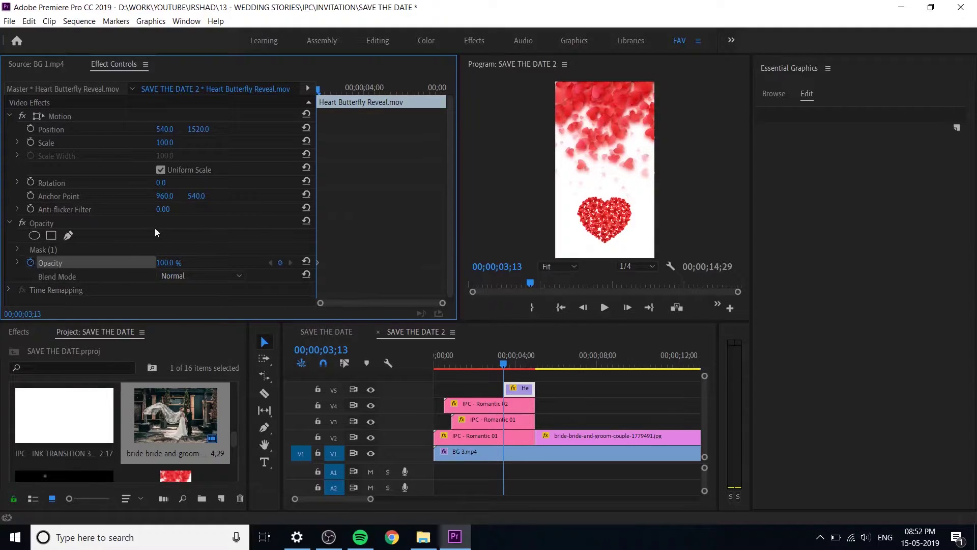
{"action": "left_click_drag", "start_coordinate": [322, 101], "coordinate": [439, 113]}
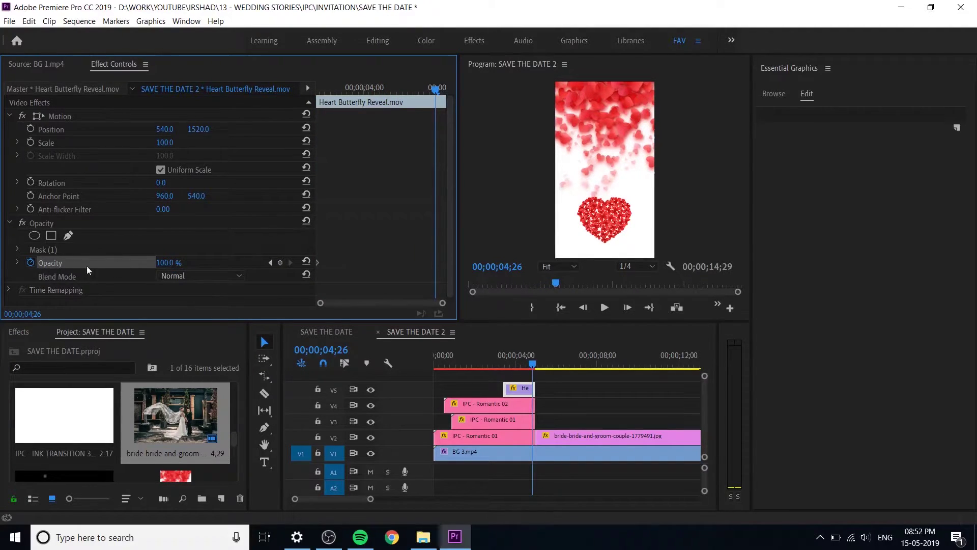
{"action": "left_click_drag", "start_coordinate": [422, 93], "coordinate": [153, 291]}
{"action": "key", "text": "space"}
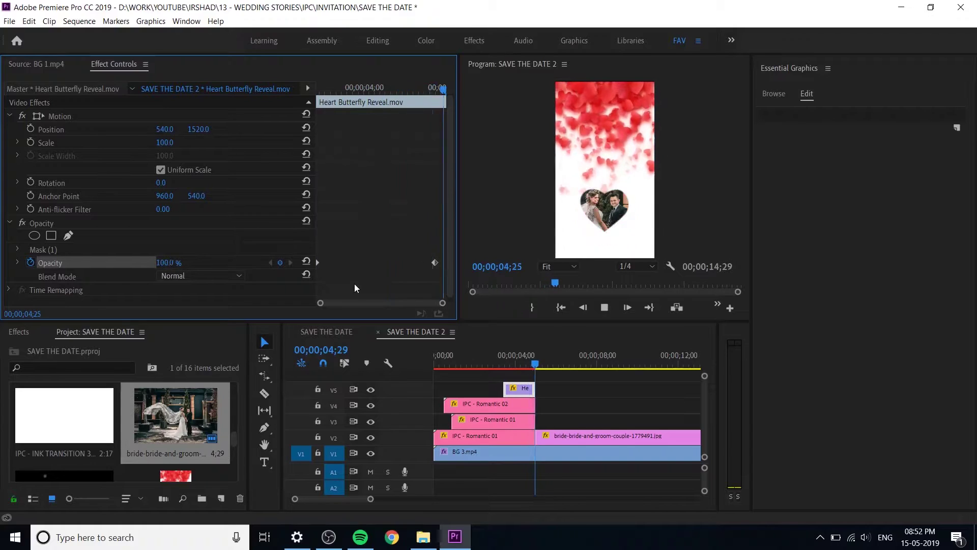
{"action": "key", "text": "space"}
{"action": "left_click", "coordinate": [552, 381]}
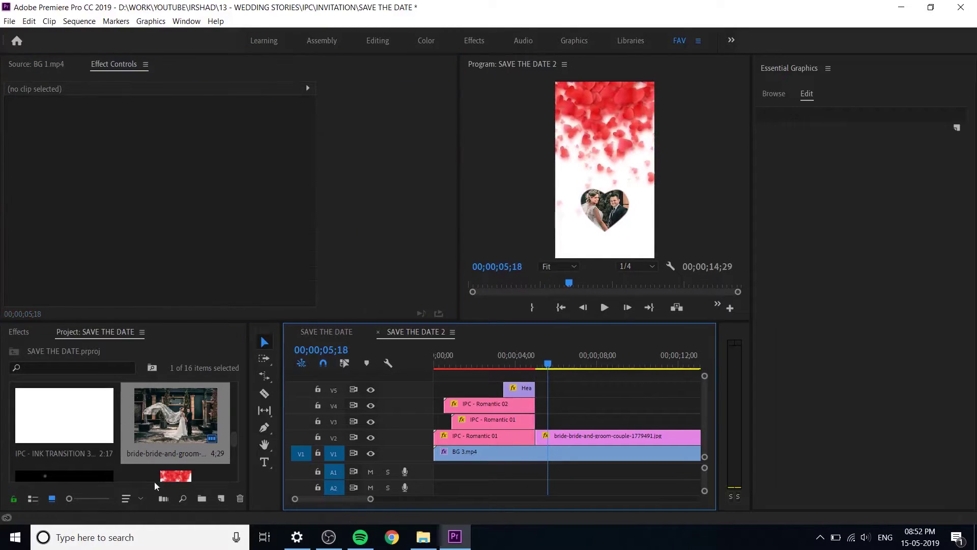
- Place Heart Butterfly Reveal.mov on track V3 and lower its Position Y to about 1408
{"action": "scroll", "coordinate": [166, 431], "scroll_direction": "down", "scroll_amount": 2}
{"action": "scroll", "coordinate": [166, 429], "scroll_direction": "up", "scroll_amount": 1}
{"action": "scroll", "coordinate": [166, 430], "scroll_direction": "down", "scroll_amount": 1}
{"action": "scroll", "coordinate": [172, 434], "scroll_direction": "up", "scroll_amount": 2}
{"action": "left_click_drag", "start_coordinate": [171, 432], "coordinate": [544, 420]}
{"action": "key", "text": "minus"}
{"action": "left_click", "coordinate": [587, 420]}
{"action": "left_click_drag", "start_coordinate": [197, 132], "coordinate": [425, 131]}
- Preview the reveal and match the V3 heart's position to the V5 overlay at 540, 1520
{"action": "left_click", "coordinate": [643, 365]}
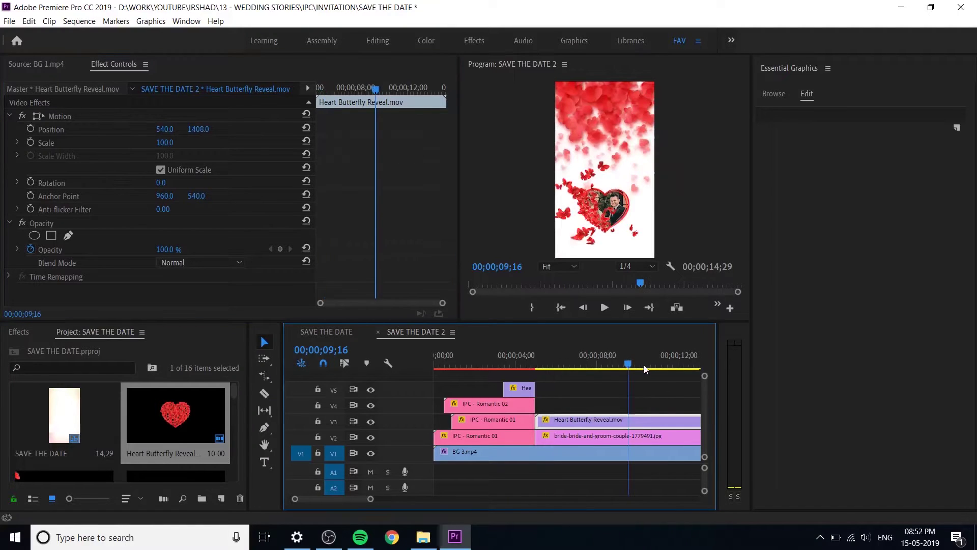
{"action": "key", "text": "minus"}
{"action": "left_click", "coordinate": [569, 365]}
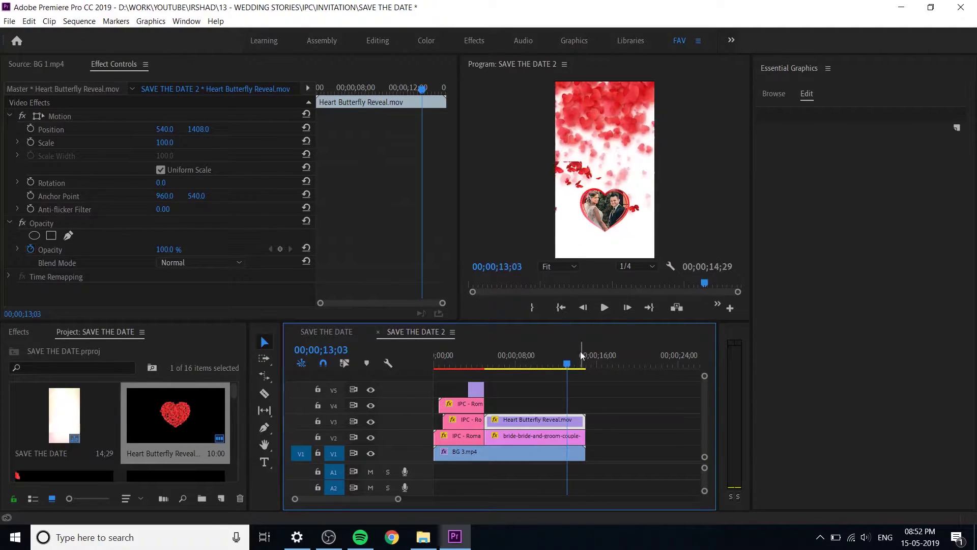
{"action": "left_click", "coordinate": [473, 365]}
{"action": "key", "text": "space"}
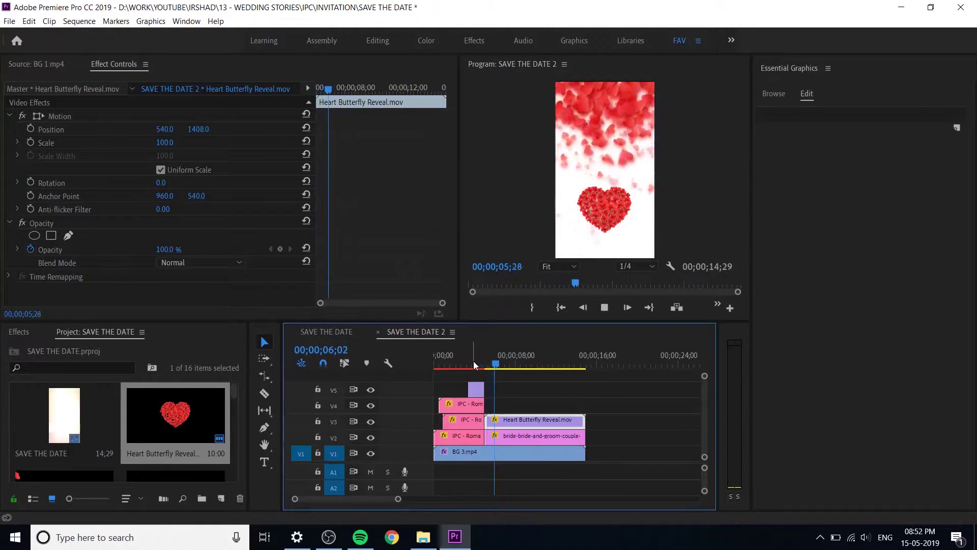
{"action": "key", "text": "space"}
{"action": "key", "text": "equal"}
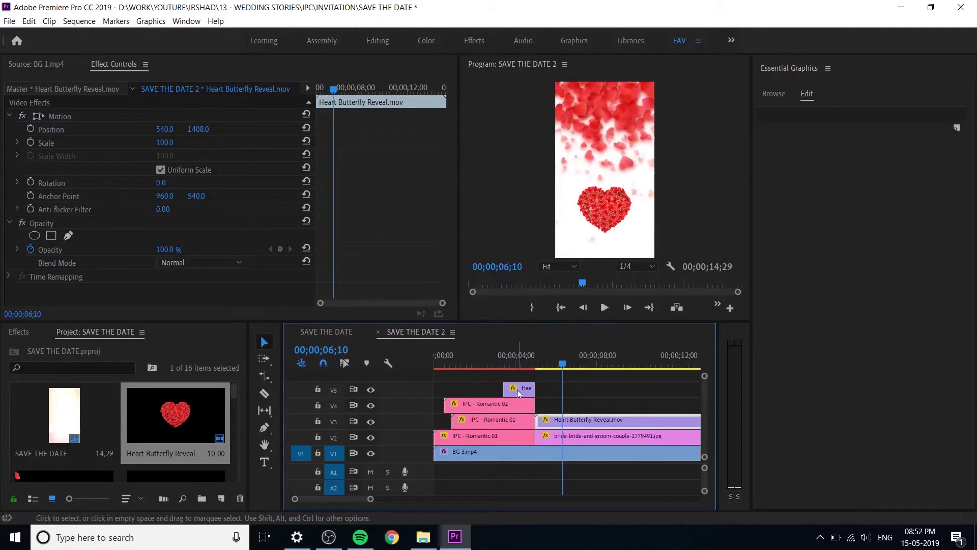
{"action": "left_click", "coordinate": [518, 391]}
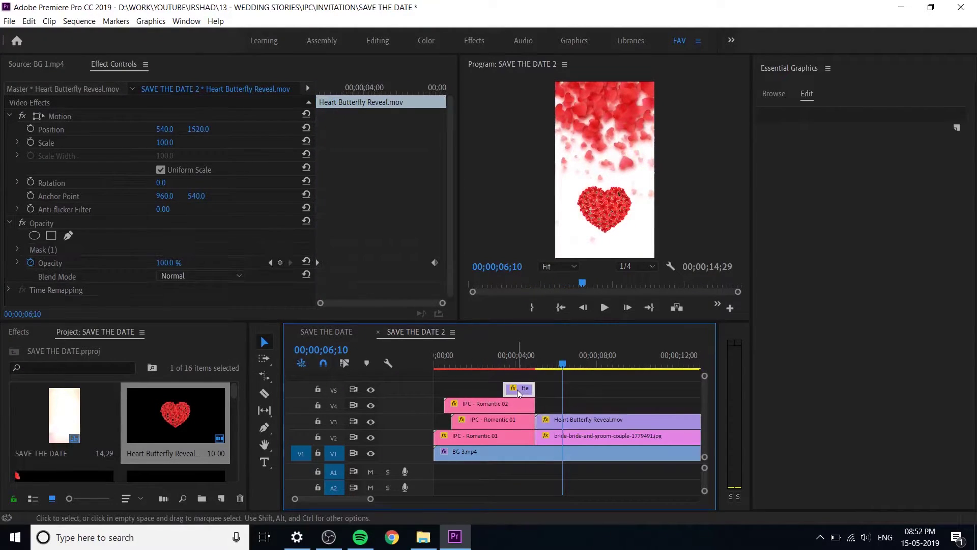
{"action": "left_click", "coordinate": [84, 116]}
{"action": "left_click", "coordinate": [578, 425]}
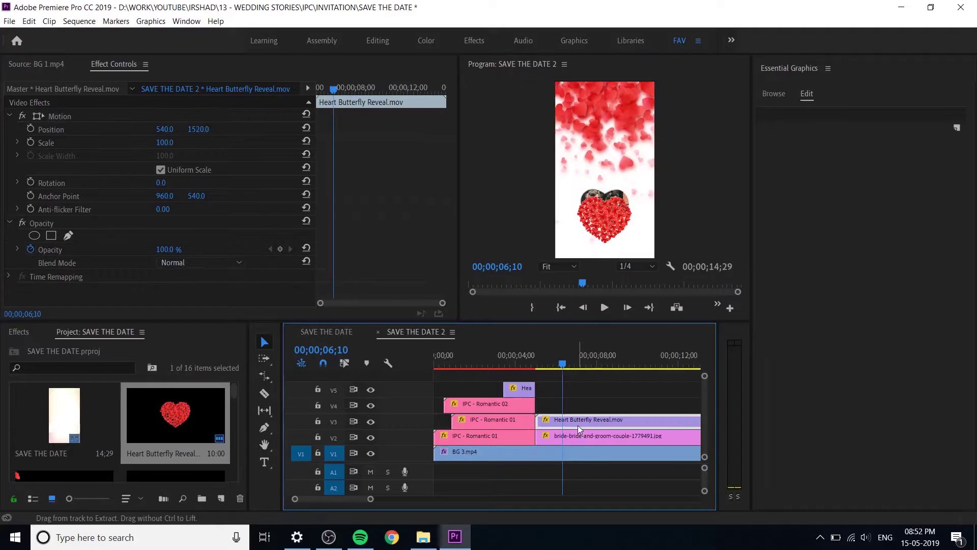
- Lower the bride-and-groom photo to Position Y 1579 and check the end of the reveal
{"action": "left_click", "coordinate": [584, 453]}
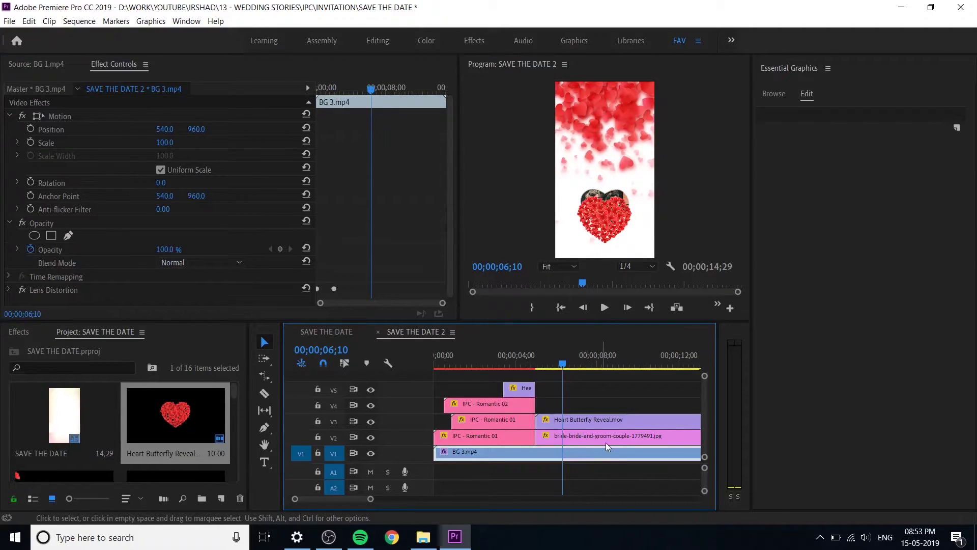
{"action": "left_click", "coordinate": [606, 441]}
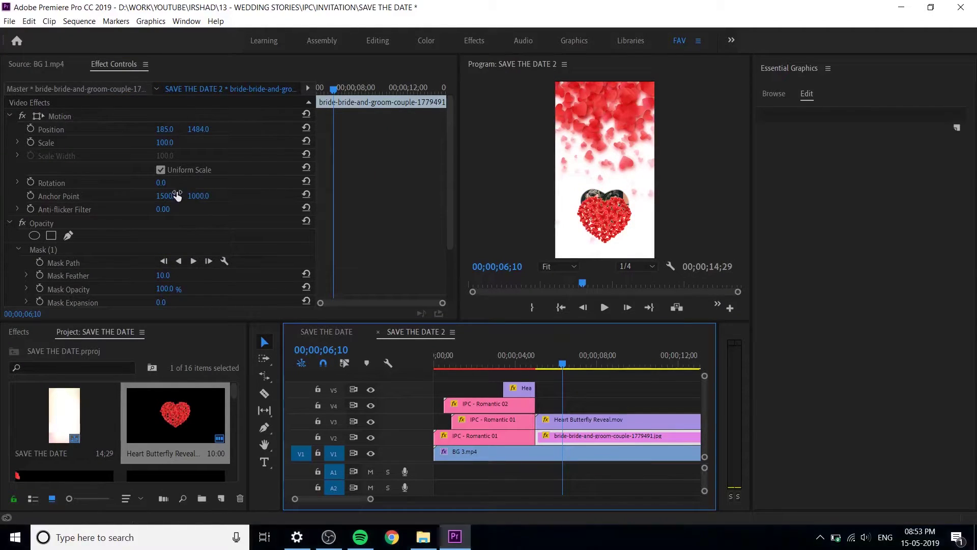
{"action": "left_click_drag", "start_coordinate": [197, 133], "coordinate": [245, 134]}
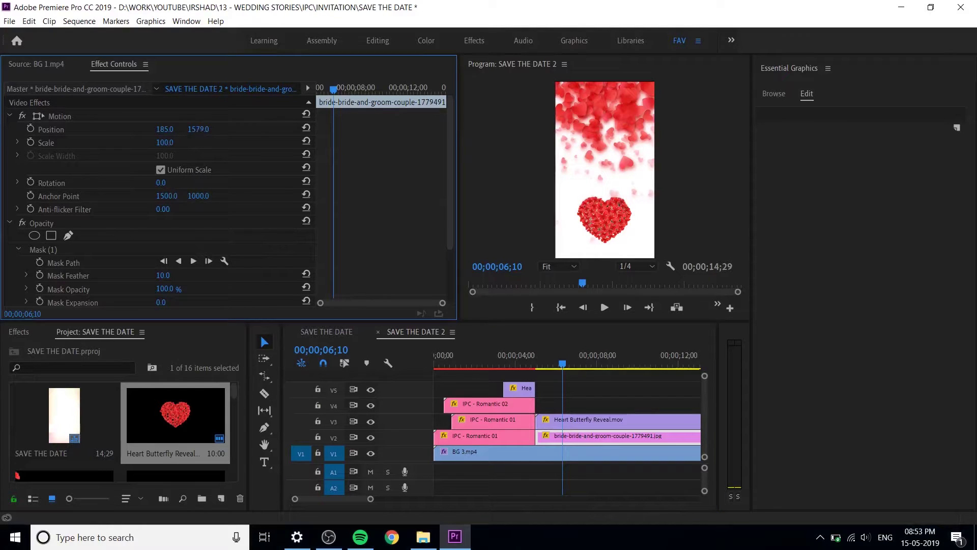
{"action": "left_click", "coordinate": [614, 364]}
{"action": "key", "text": "minus"}
{"action": "left_click", "coordinate": [577, 367]}
- Inspect the preview at 25% and 75%, nudge the photo to Position Y 1593, then return to Fit
{"action": "left_click", "coordinate": [574, 266]}
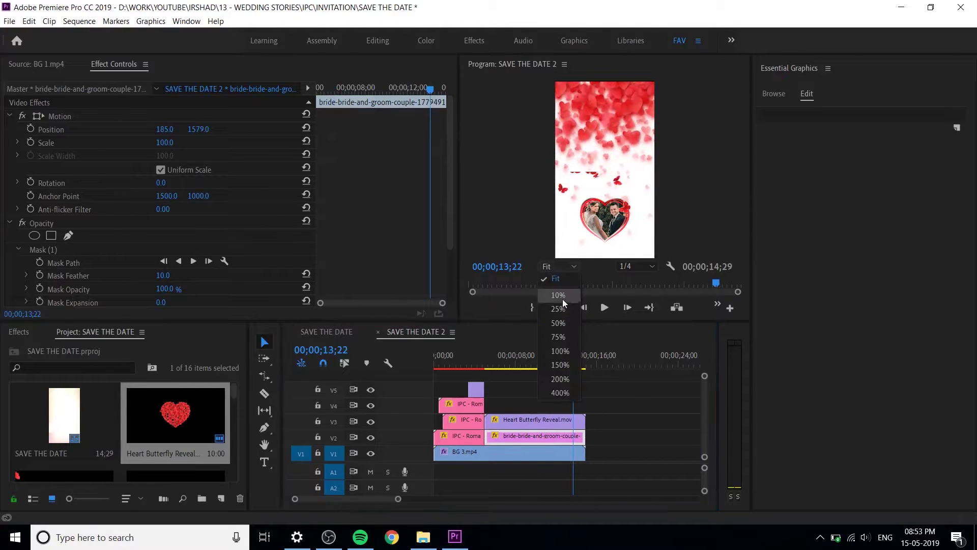
{"action": "left_click", "coordinate": [563, 310]}
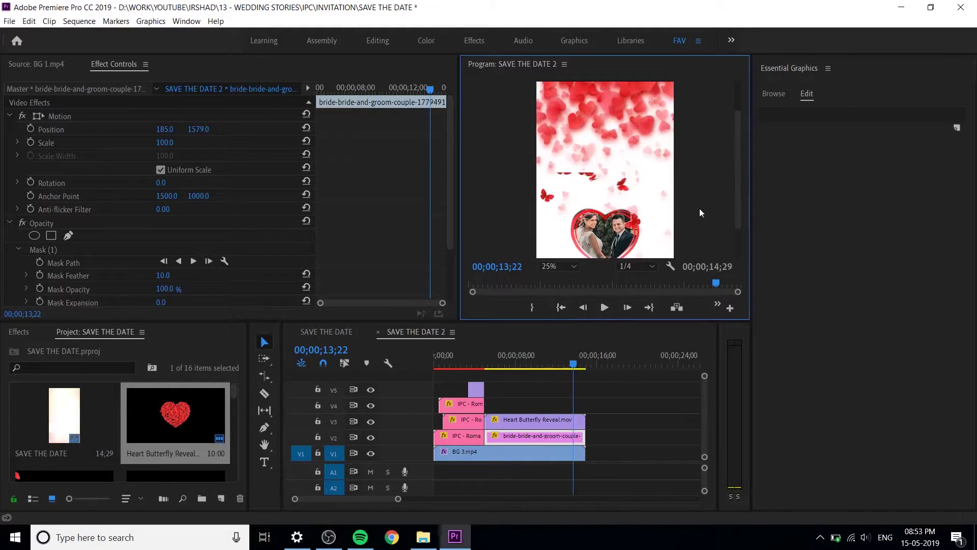
{"action": "left_click", "coordinate": [579, 266]}
{"action": "left_click", "coordinate": [556, 337]}
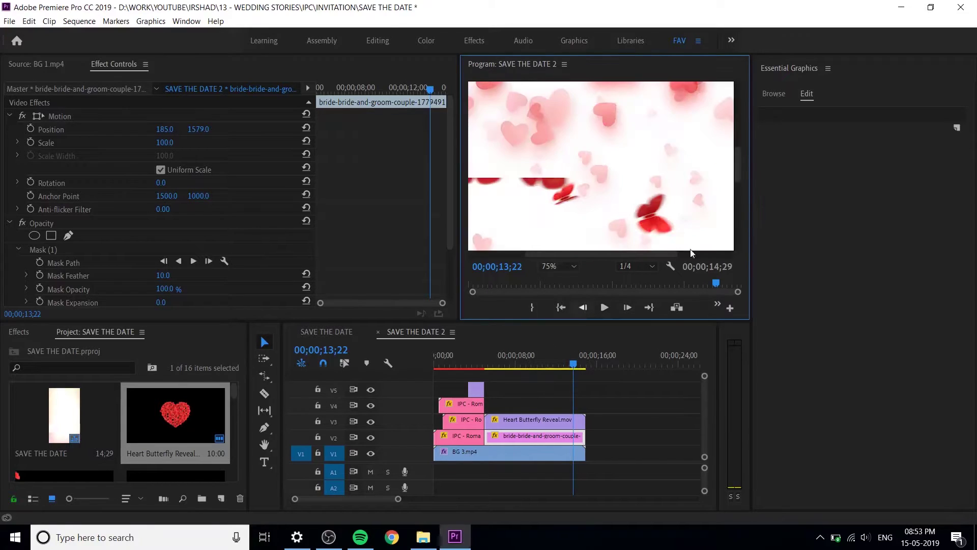
{"action": "left_click_drag", "start_coordinate": [741, 168], "coordinate": [586, 208]}
{"action": "left_click", "coordinate": [219, 158]}
{"action": "left_click_drag", "start_coordinate": [199, 129], "coordinate": [239, 139]}
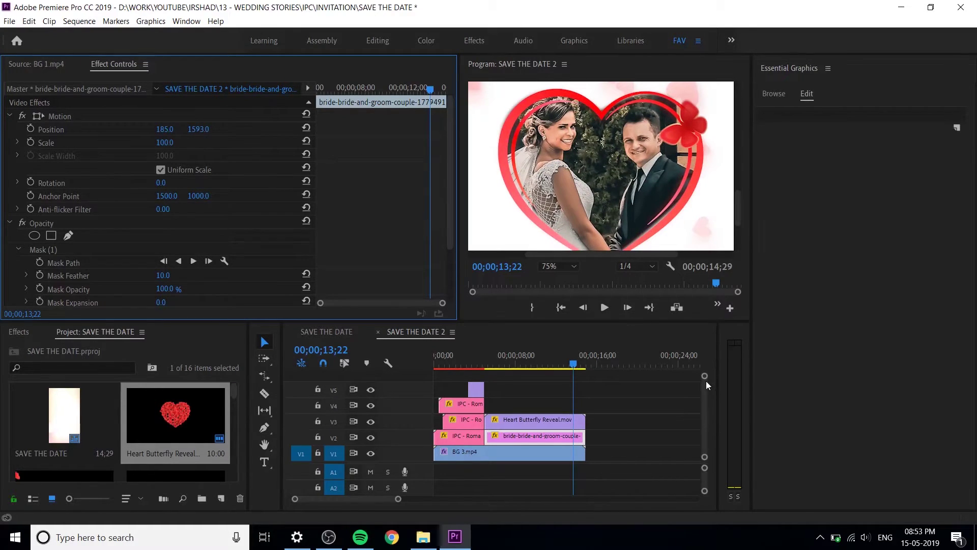
{"action": "left_click", "coordinate": [560, 266]}
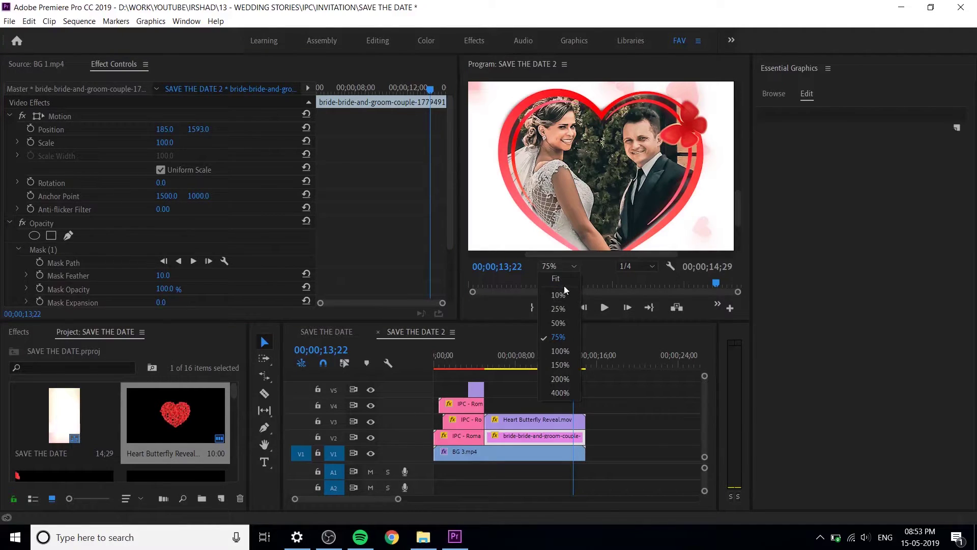
{"action": "left_click", "coordinate": [563, 284]}
{"action": "left_click", "coordinate": [523, 356]}
{"action": "left_click_drag", "start_coordinate": [510, 358], "coordinate": [384, 386]}
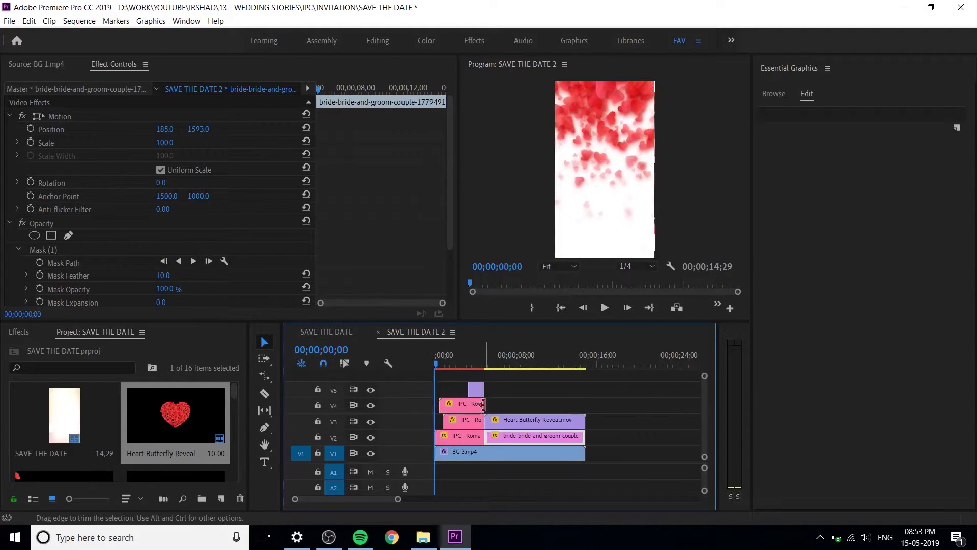
- Preview the couple-names title from the start, save the project, and select the IPC - Romantic 02 title
{"action": "key", "text": "space"}
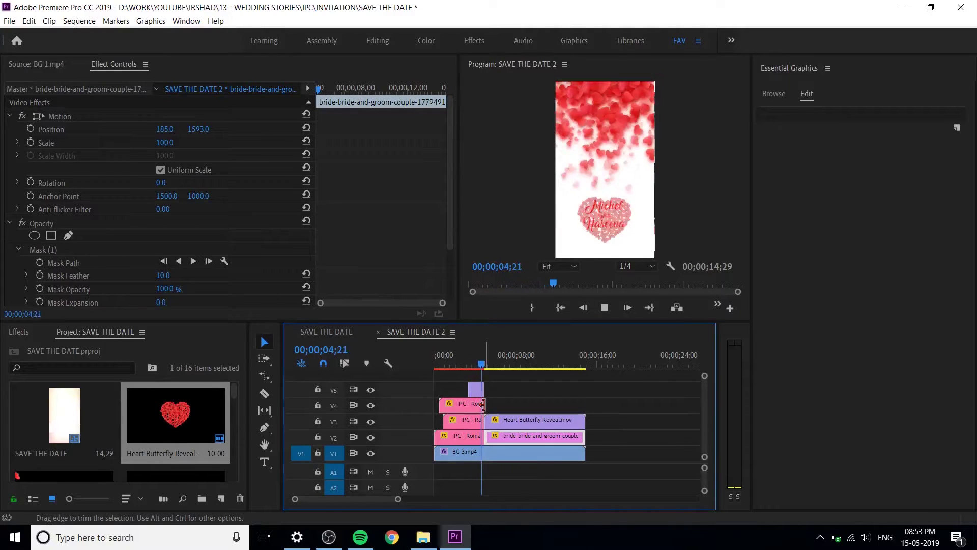
{"action": "left_click_drag", "start_coordinate": [474, 365], "coordinate": [457, 359]}
{"action": "key", "text": "space"}
{"action": "key", "text": "ctrl+s"}
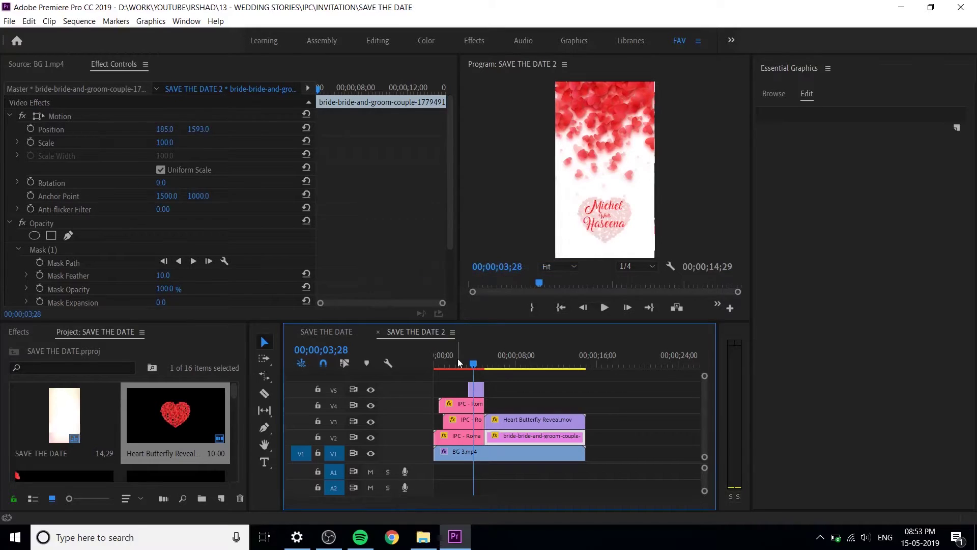
{"action": "left_click", "coordinate": [471, 404]}
{"action": "left_click", "coordinate": [470, 420], "text": "shift"}
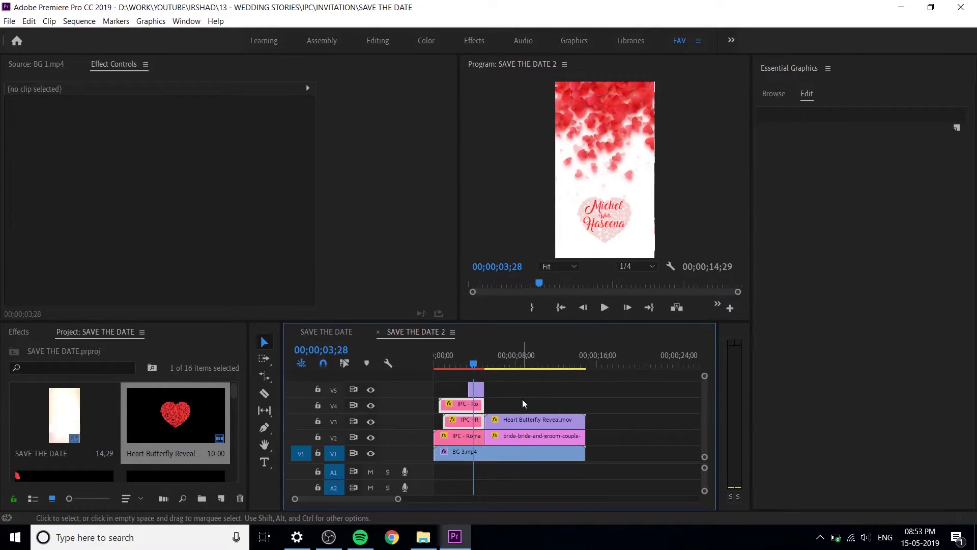
{"action": "left_click", "coordinate": [474, 406]}
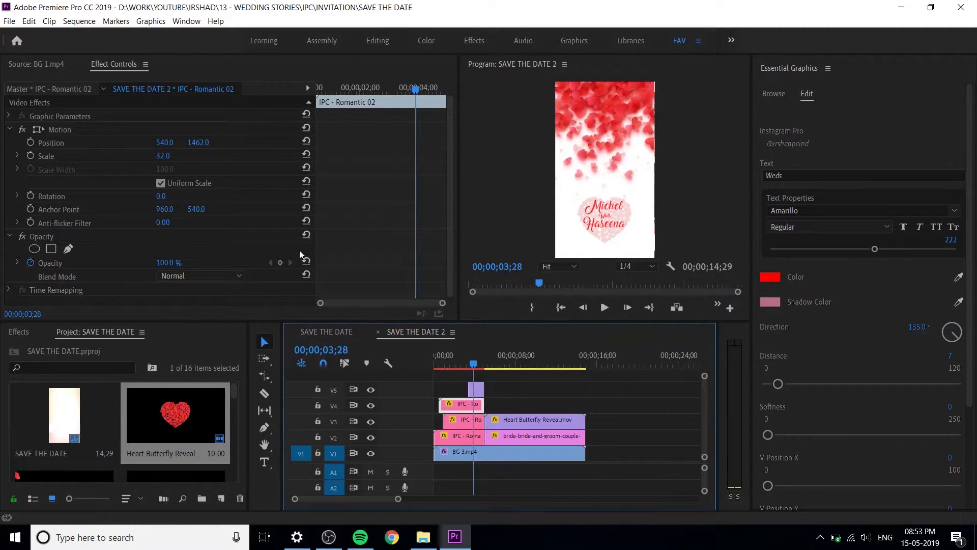
- Add Opacity keyframes at 03;28 on the IPC - Romantic title clips
{"action": "left_click", "coordinate": [280, 262]}
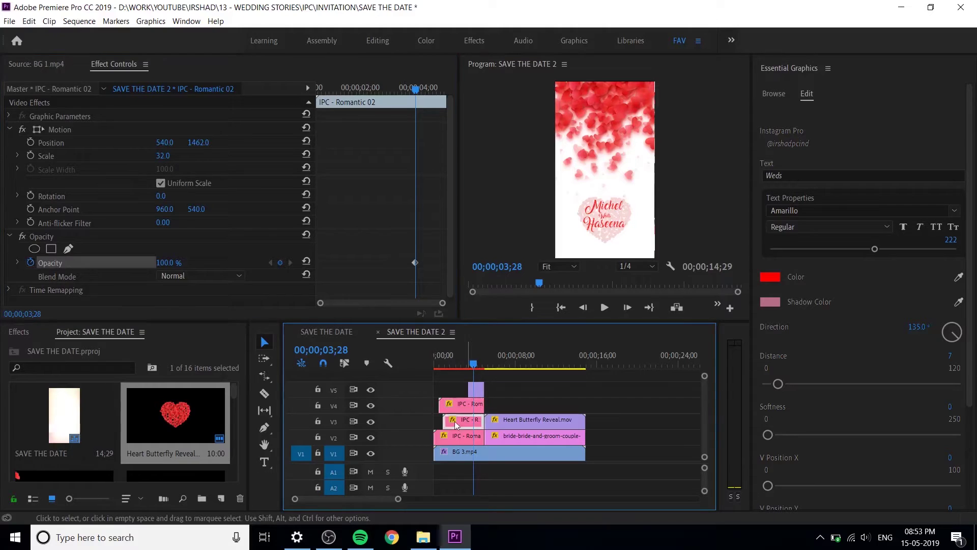
{"action": "key", "text": "ctrl+Down"}
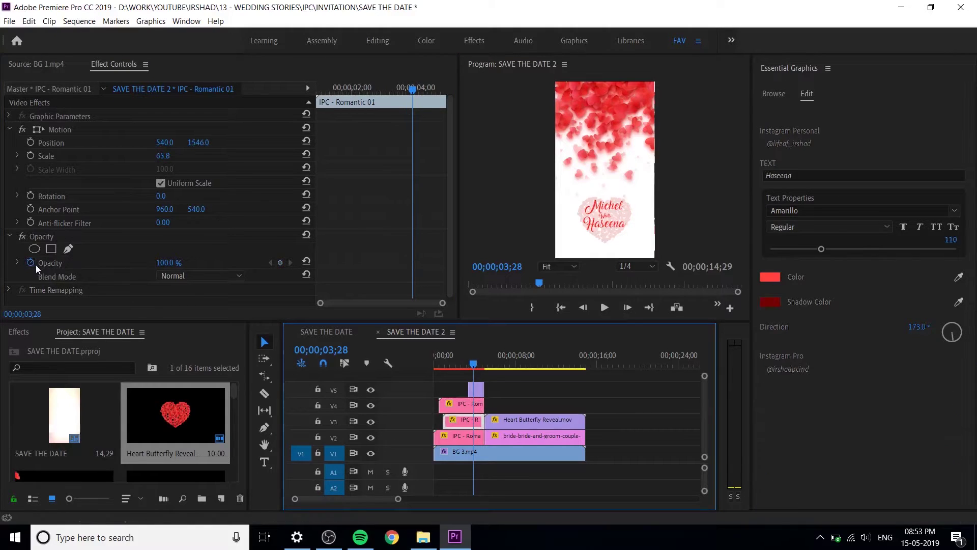
{"action": "left_click", "coordinate": [279, 262]}
{"action": "left_click", "coordinate": [331, 346]}
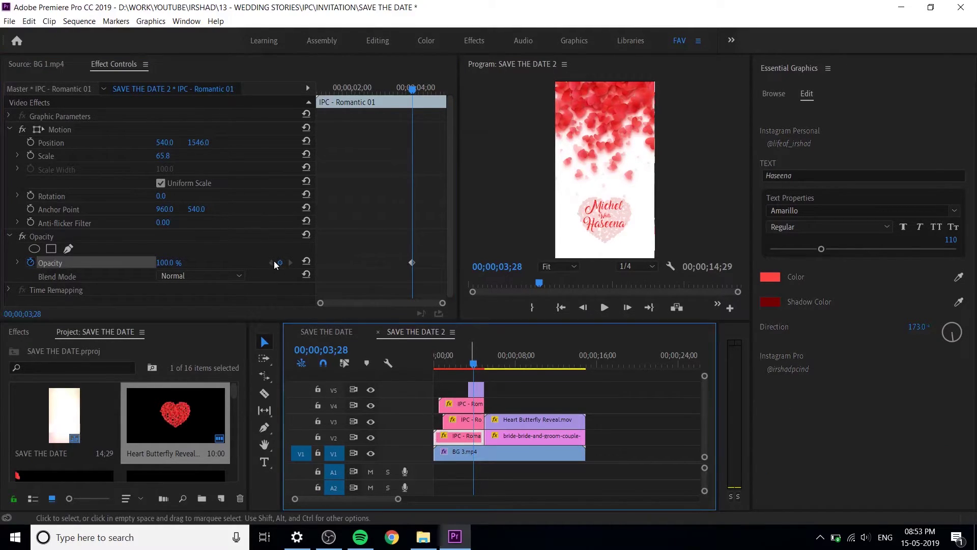
{"action": "key", "text": "ctrl+Down"}
{"action": "left_click", "coordinate": [284, 270]}
- Set the name titles' Opacity to 0% at 04;25, check the Weds title, and jump back to 02;06
{"action": "left_click_drag", "start_coordinate": [437, 90], "coordinate": [444, 90]}
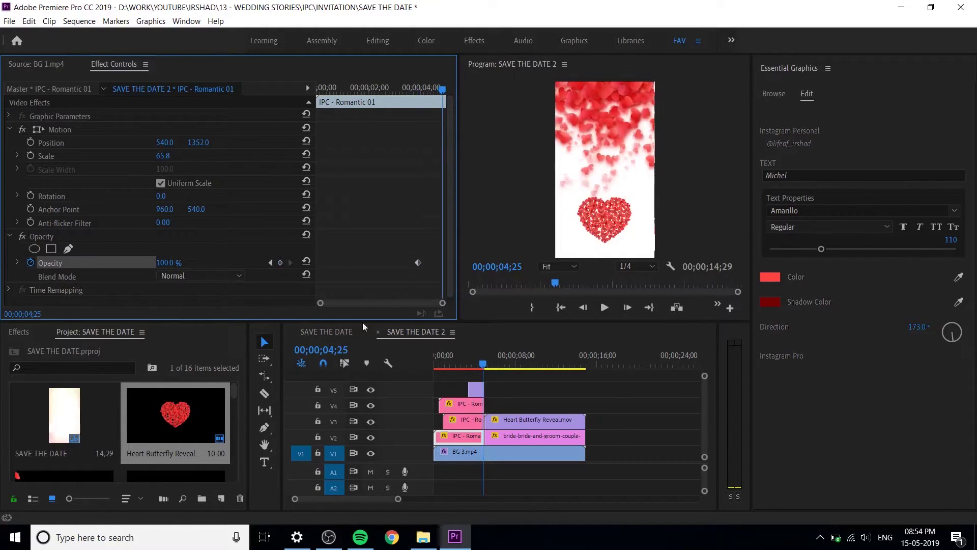
{"action": "left_click_drag", "start_coordinate": [164, 263], "coordinate": [148, 263]}
{"action": "left_click", "coordinate": [490, 422]}
{"action": "left_click", "coordinate": [492, 426]}
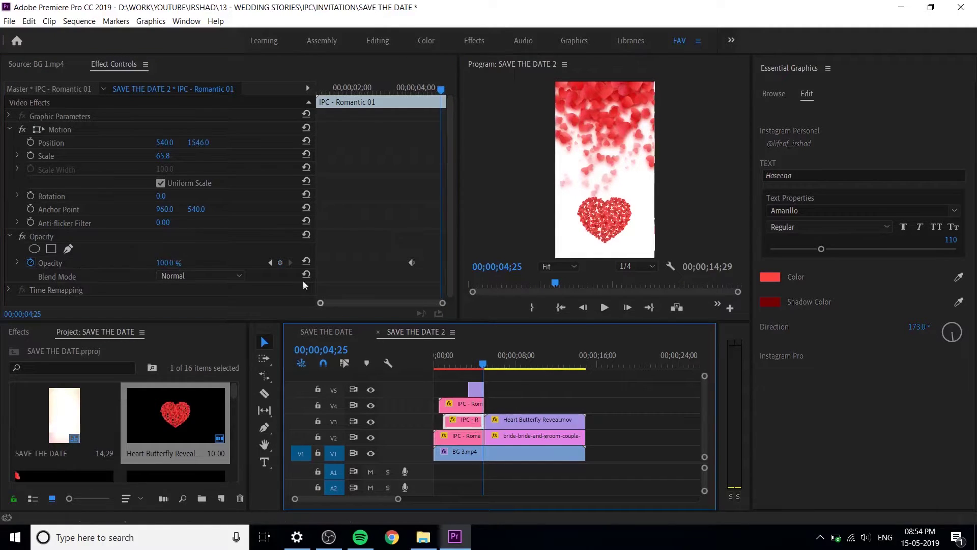
{"action": "left_click_drag", "start_coordinate": [171, 269], "coordinate": [150, 268]}
{"action": "left_click", "coordinate": [475, 410]}
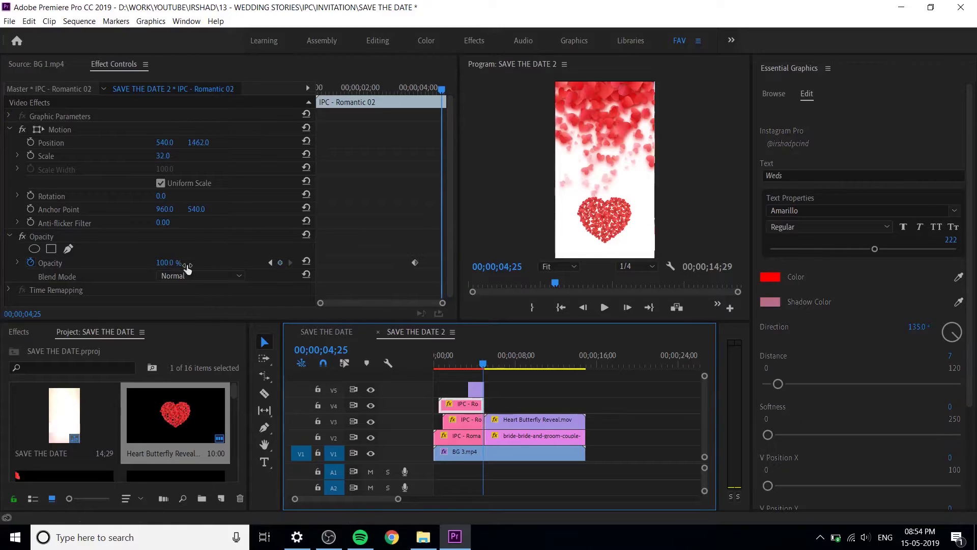
{"action": "left_click", "coordinate": [170, 267]}
{"action": "left_click", "coordinate": [457, 358]}
{"action": "key", "text": "ctrl+s"}
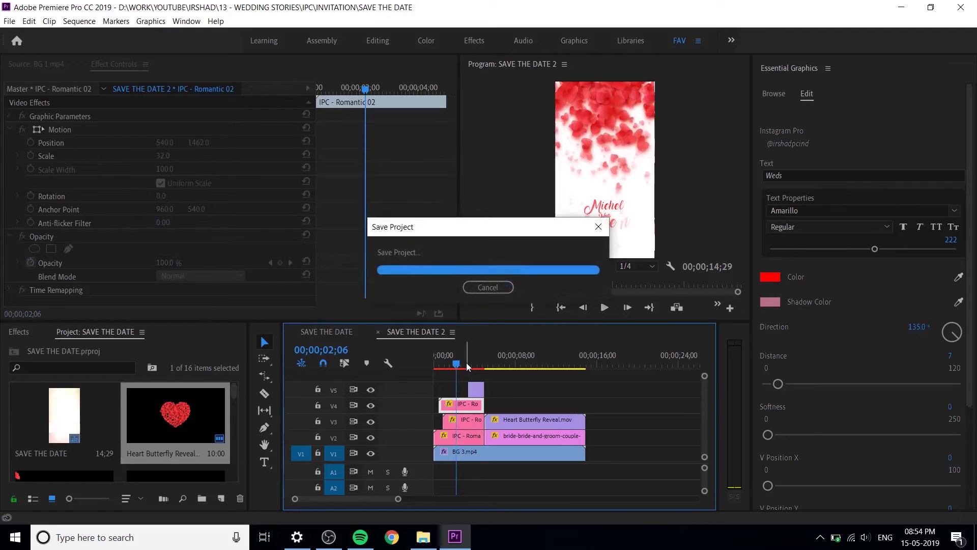
{"action": "key", "text": "space"}
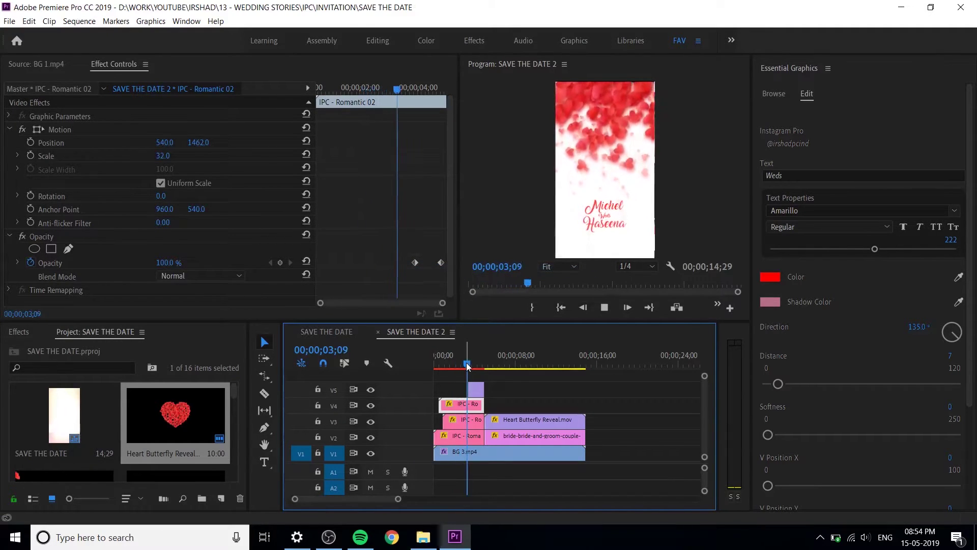
{"action": "key", "text": "space"}
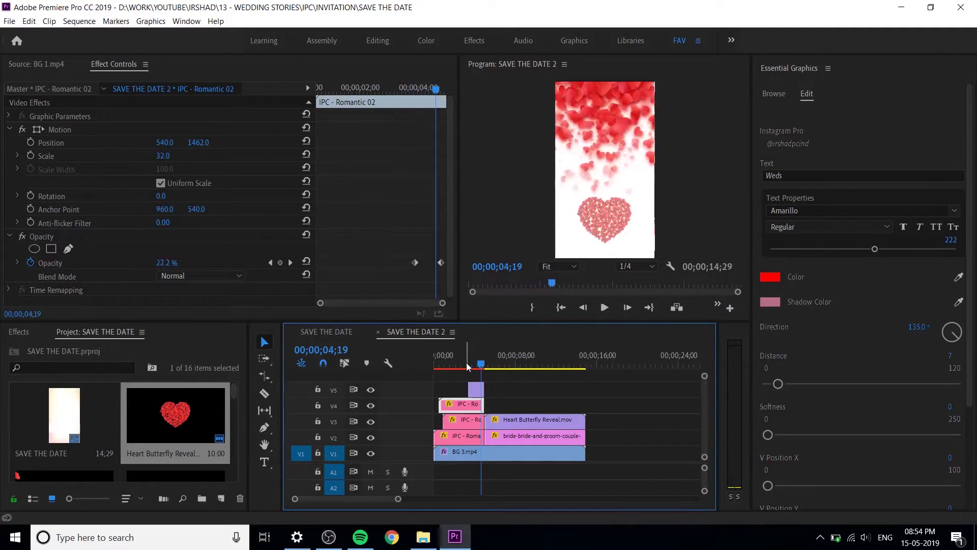
{"action": "left_click_drag", "start_coordinate": [483, 366], "coordinate": [398, 374]}
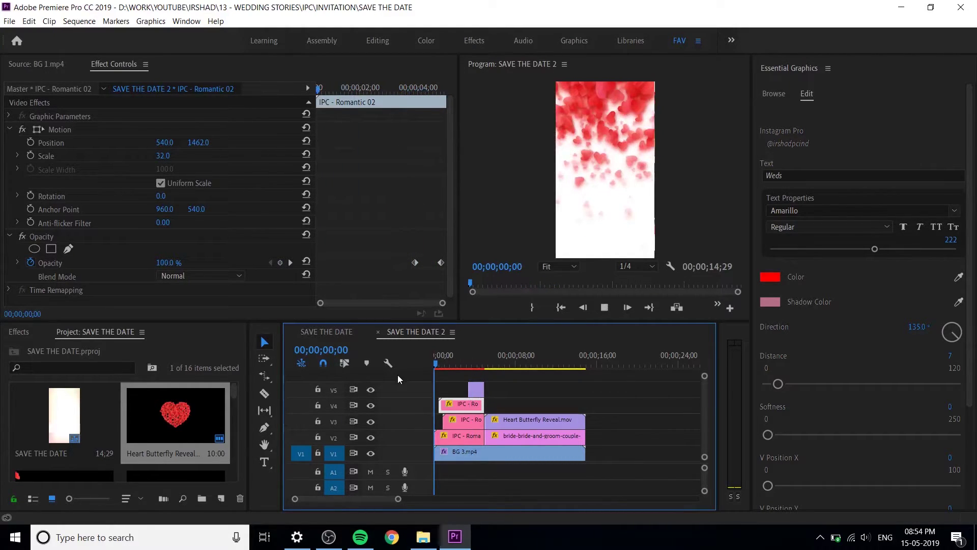
{"action": "key", "text": "space"}
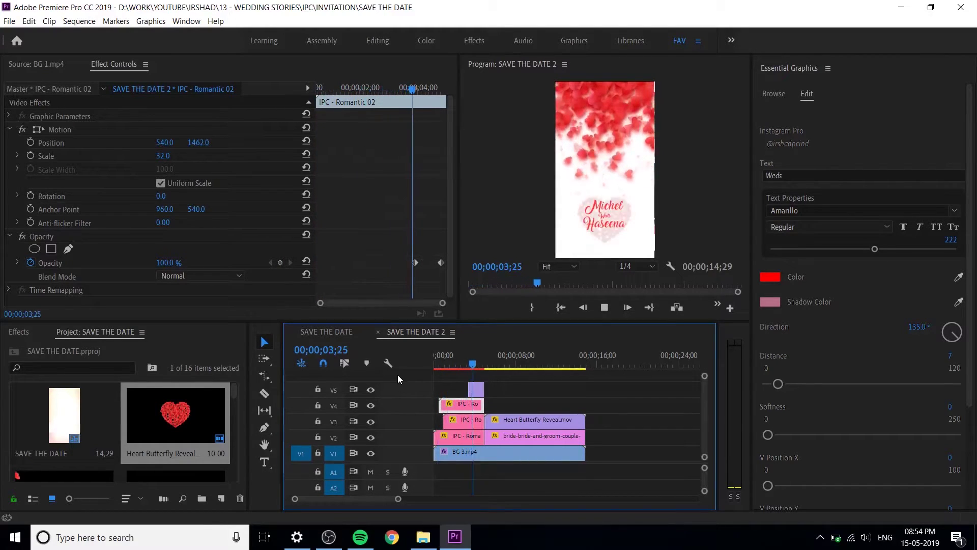
{"action": "key", "text": "space"}
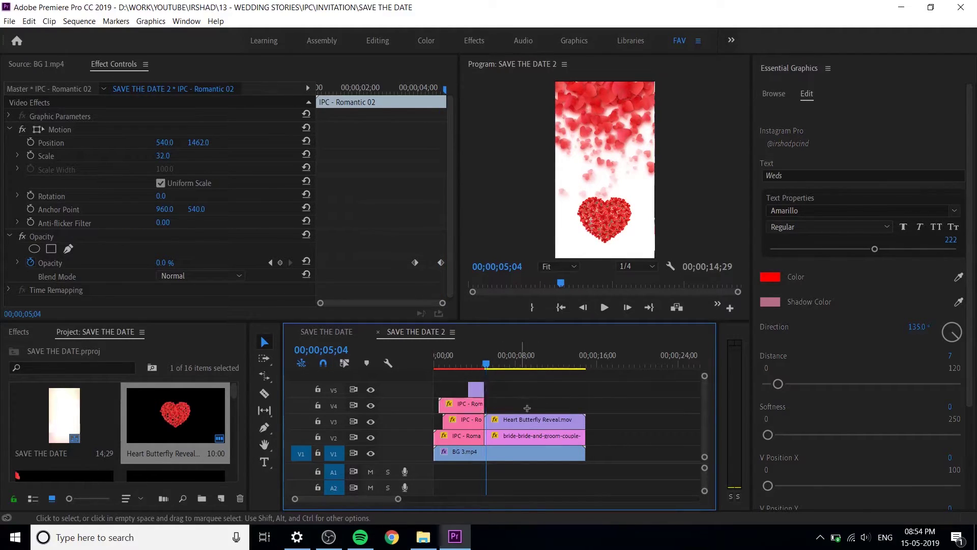
- Shift the heart reveal and couple photo clips later, trim them to BG 3, and lengthen the V5 heart clip
{"action": "left_click_drag", "start_coordinate": [528, 410], "coordinate": [551, 442]}
{"action": "left_click_drag", "start_coordinate": [612, 429], "coordinate": [585, 427]}
{"action": "left_click", "coordinate": [479, 390]}
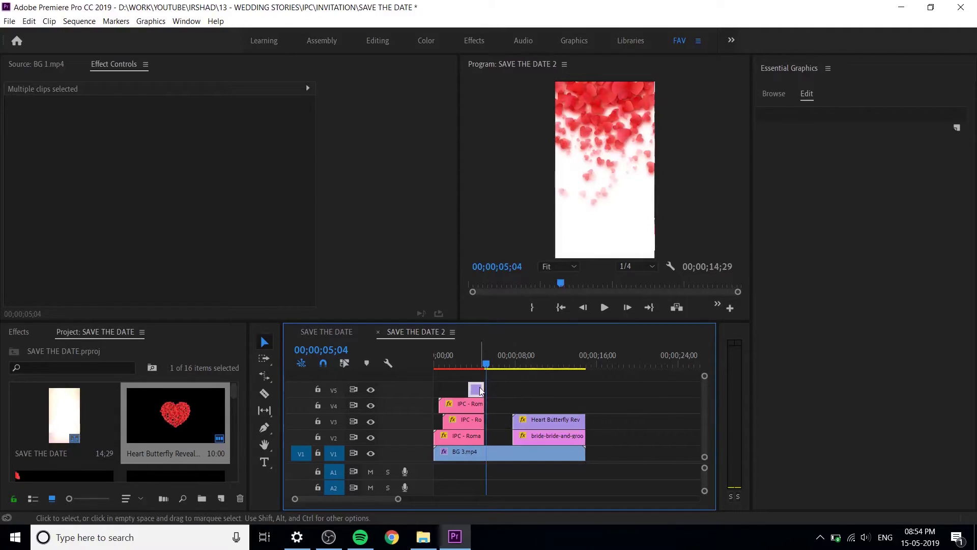
{"action": "left_click_drag", "start_coordinate": [482, 390], "coordinate": [506, 393]}
- Move the V5 heart clip's 0% opacity keyframe to 06;17
{"action": "mouse_move", "coordinate": [380, 247]}
{"action": "left_mouse_down"}
{"action": "mouse_move", "coordinate": [313, 272]}
{"action": "mouse_move", "coordinate": [406, 263]}
{"action": "mouse_move", "coordinate": [381, 263]}
{"action": "left_mouse_up"}
{"action": "left_click", "coordinate": [291, 262]}
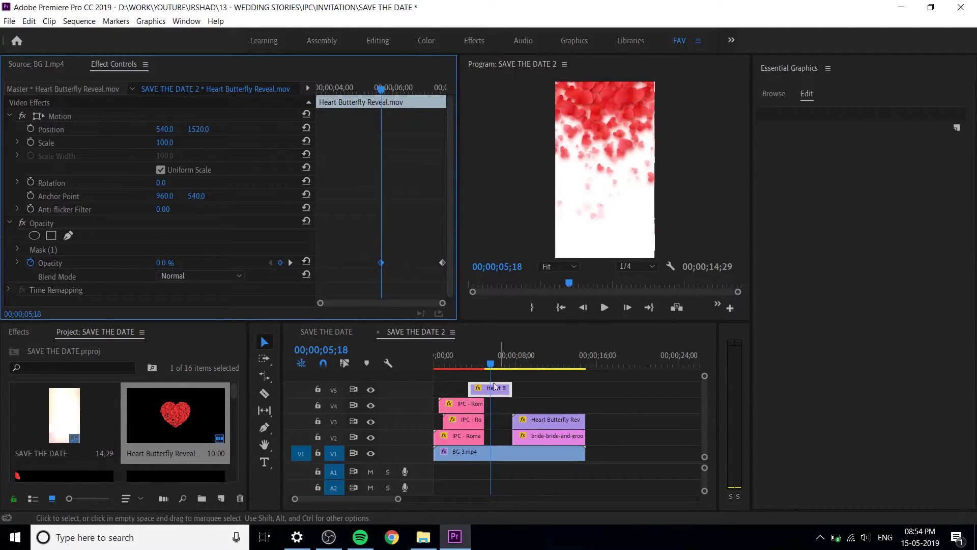
{"action": "left_click_drag", "start_coordinate": [496, 365], "coordinate": [502, 364]}
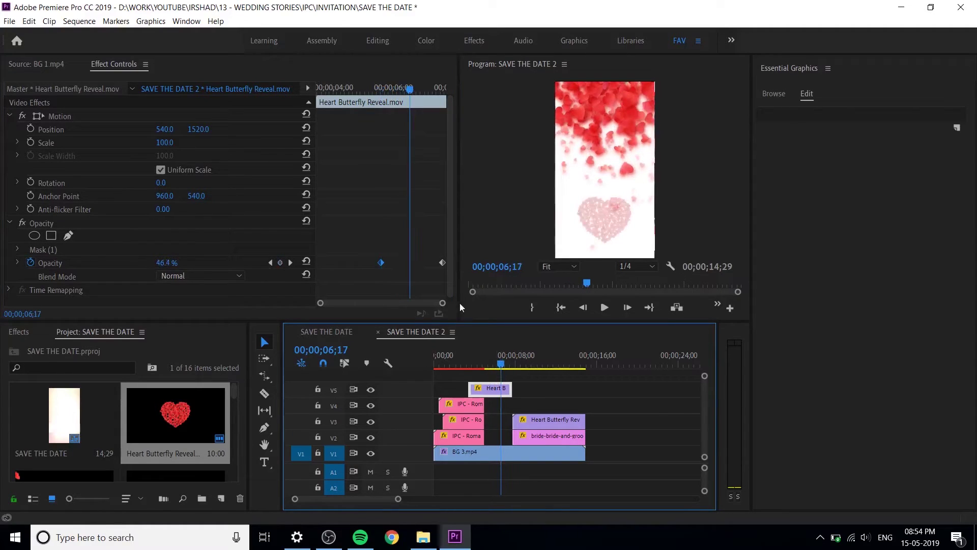
{"action": "left_click_drag", "start_coordinate": [405, 270], "coordinate": [410, 271]}
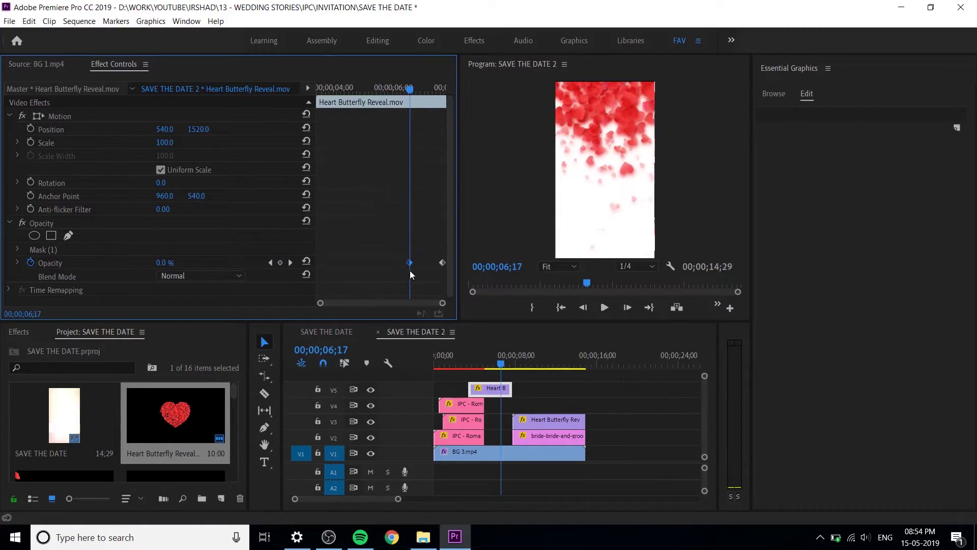
{"action": "left_click", "coordinate": [466, 407]}
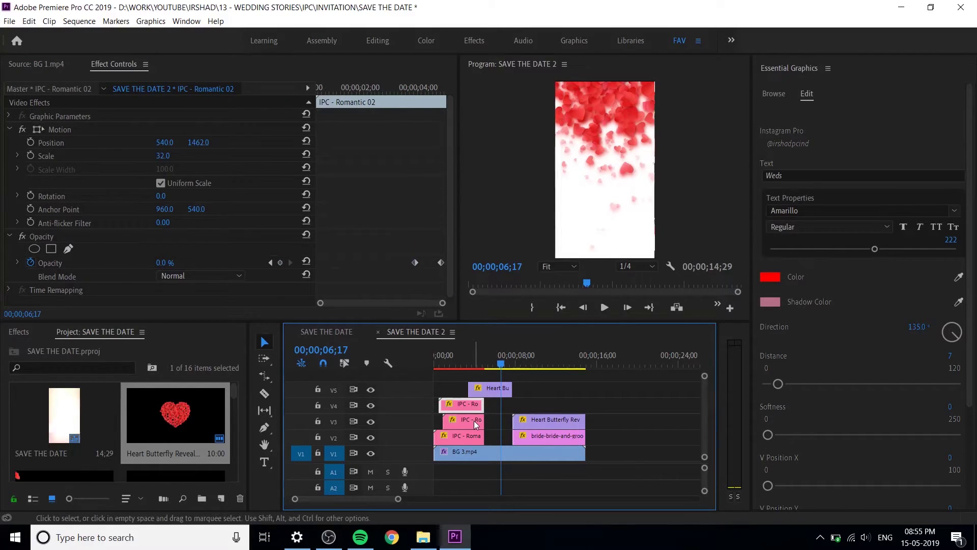
- Extend the selected V2–V4 name title clips so they end at the Heart Butterfly clips
{"action": "left_click", "coordinate": [474, 420], "text": "shift"}
{"action": "left_click_drag", "start_coordinate": [480, 419], "coordinate": [511, 418]}
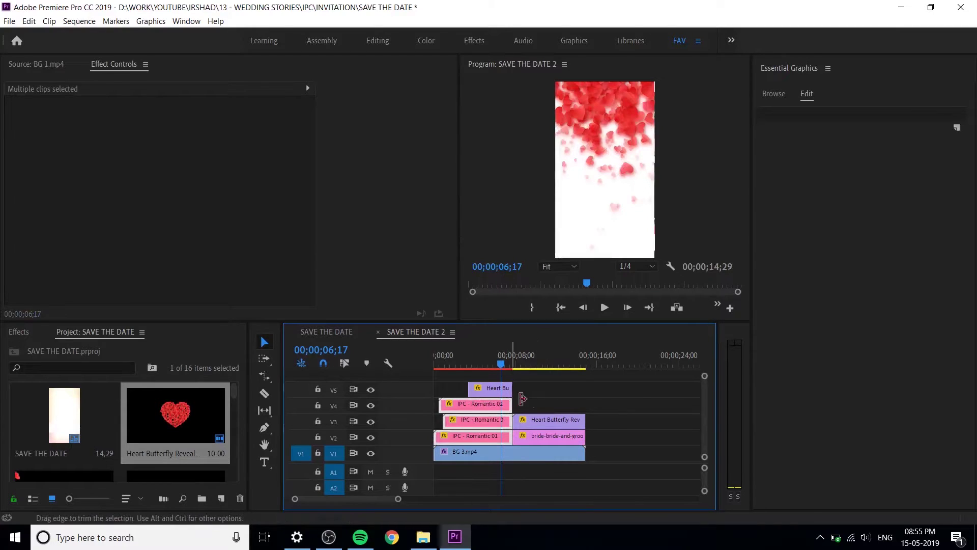
{"action": "left_click", "coordinate": [524, 399]}
- Move the fade-out Opacity keyframes later on the IPC - Romantic 02, IPC - Romantic 01 and V2 name titles
{"action": "left_click", "coordinate": [497, 408]}
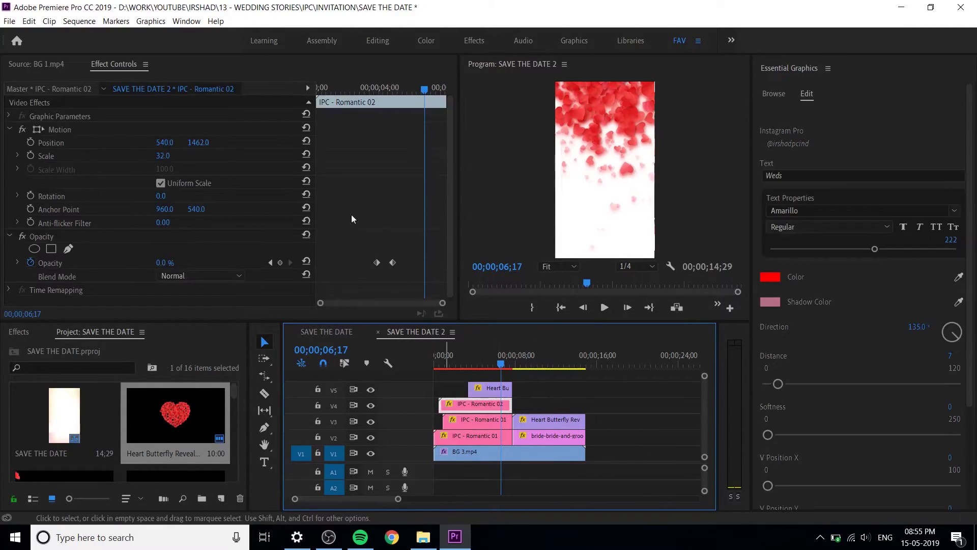
{"action": "left_click_drag", "start_coordinate": [406, 242], "coordinate": [445, 270]}
{"action": "left_click", "coordinate": [481, 421]}
{"action": "left_click_drag", "start_coordinate": [362, 244], "coordinate": [449, 272]}
{"action": "left_click", "coordinate": [497, 437]}
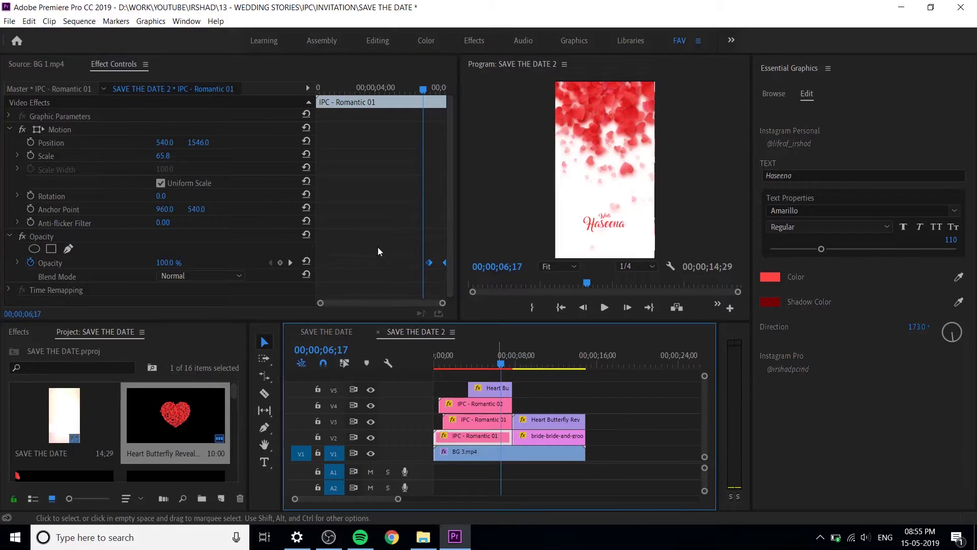
{"action": "left_click_drag", "start_coordinate": [366, 240], "coordinate": [444, 280]}
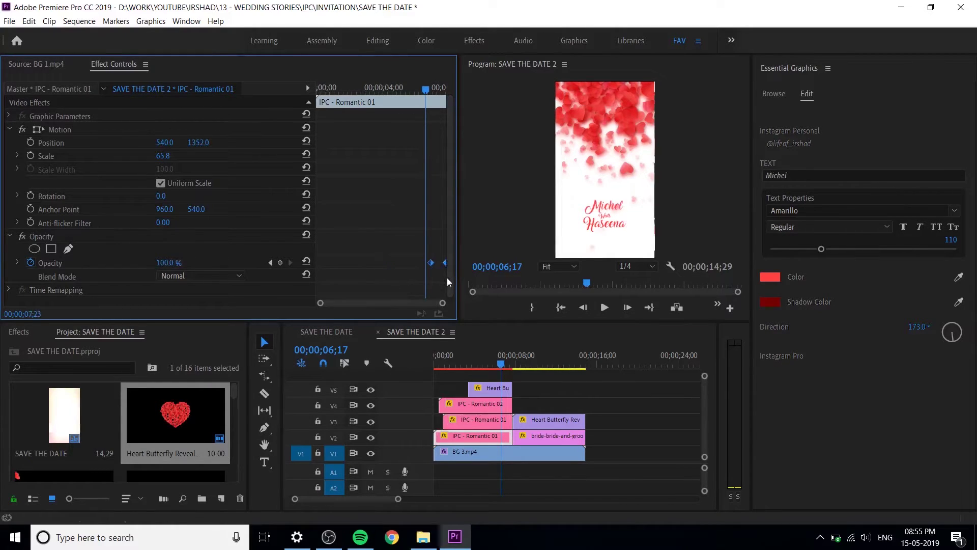
- Save the project, play back to check the new title timing, and select the couple photo clip
{"action": "key", "text": "ctrl+s"}
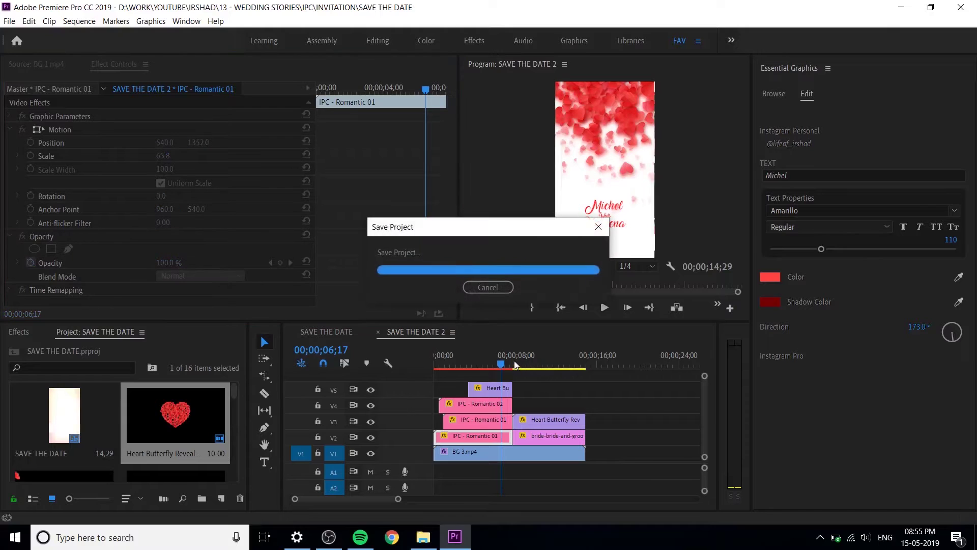
{"action": "left_click", "coordinate": [416, 378]}
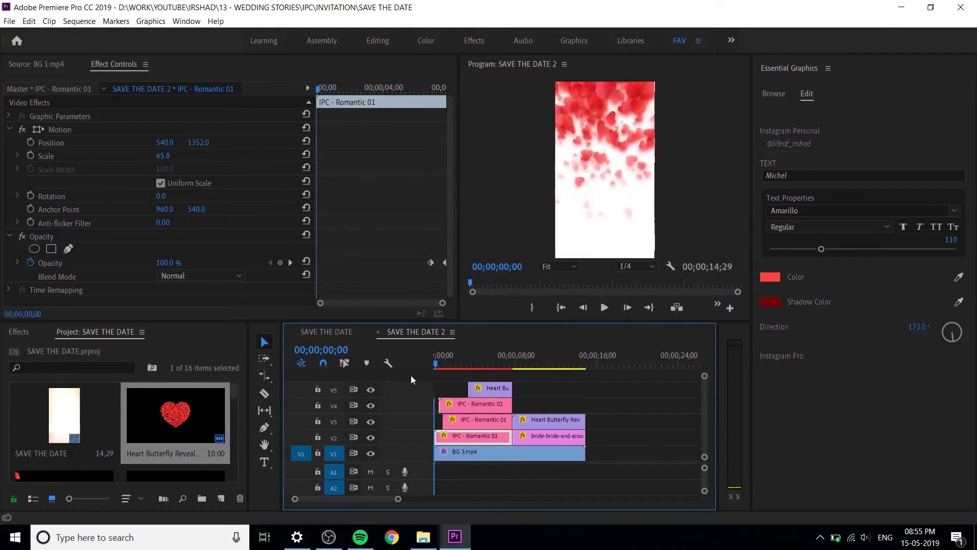
{"action": "key", "text": "space"}
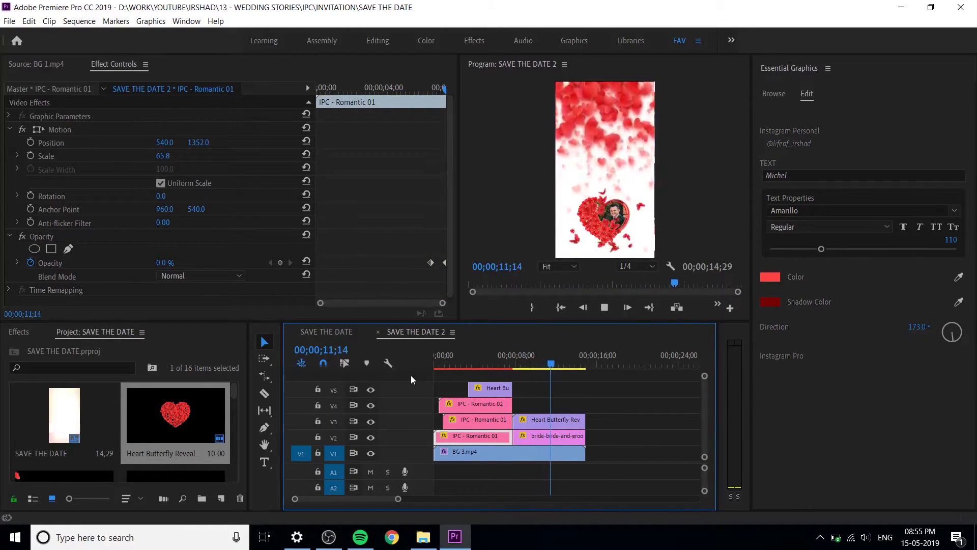
{"action": "left_click", "coordinate": [519, 362]}
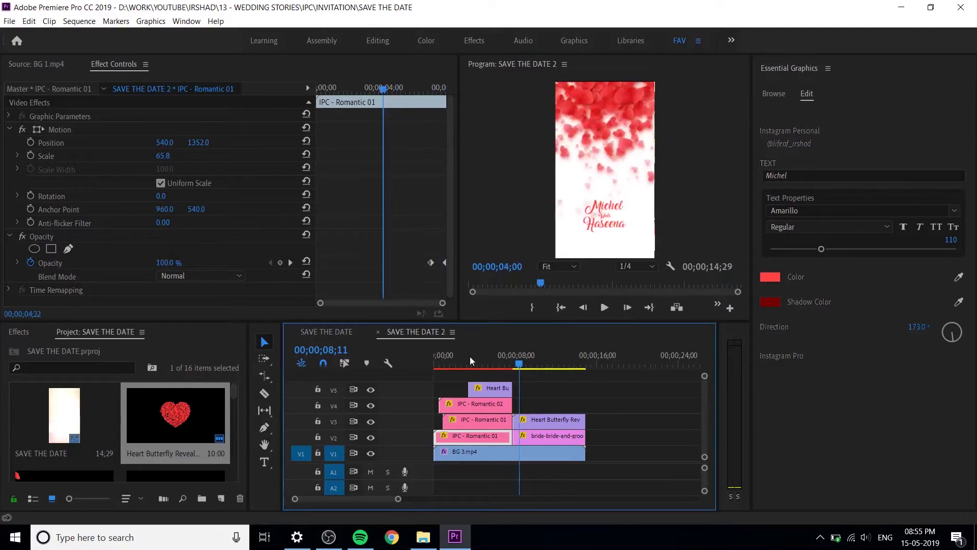
{"action": "left_click_drag", "start_coordinate": [470, 360], "coordinate": [517, 377]}
{"action": "left_click", "coordinate": [543, 438]}
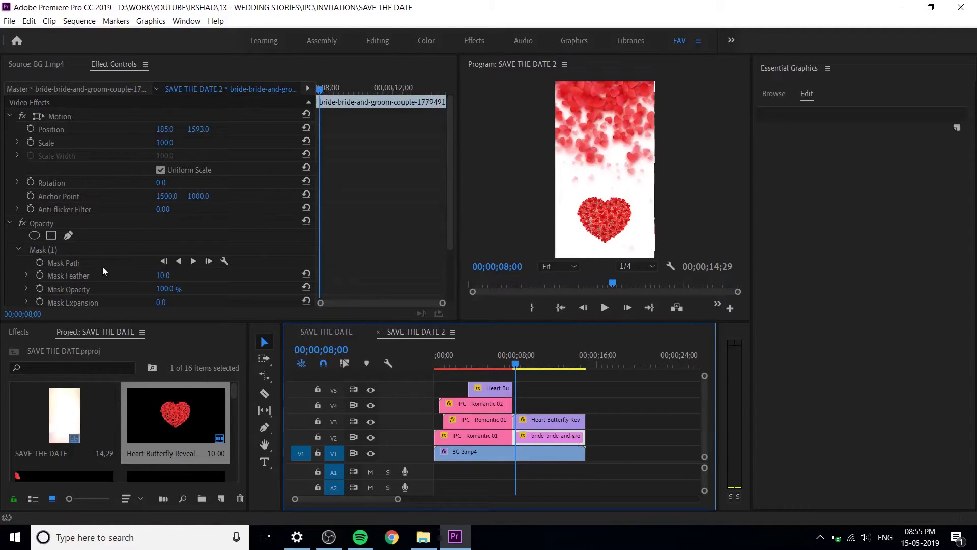
- Keyframe the bride-and-groom photo's Opacity from 0% at 07;24 to 100% at 08;24, then preview
{"action": "left_click", "coordinate": [18, 249]}
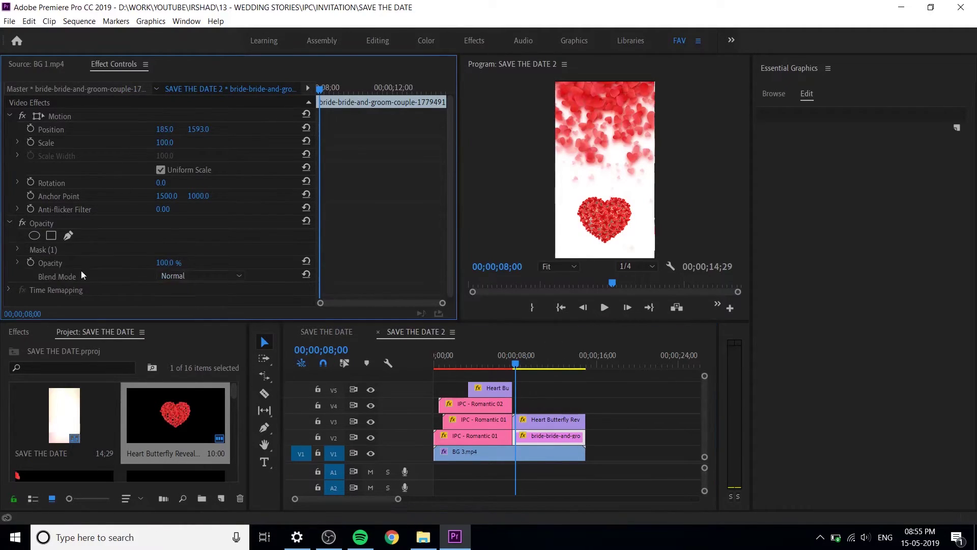
{"action": "key", "text": "Left"}
{"action": "key", "text": "Left"}
{"action": "key", "text": "Left"}
{"action": "key", "text": "Left"}
{"action": "key", "text": "Left"}
{"action": "key", "text": "Left"}
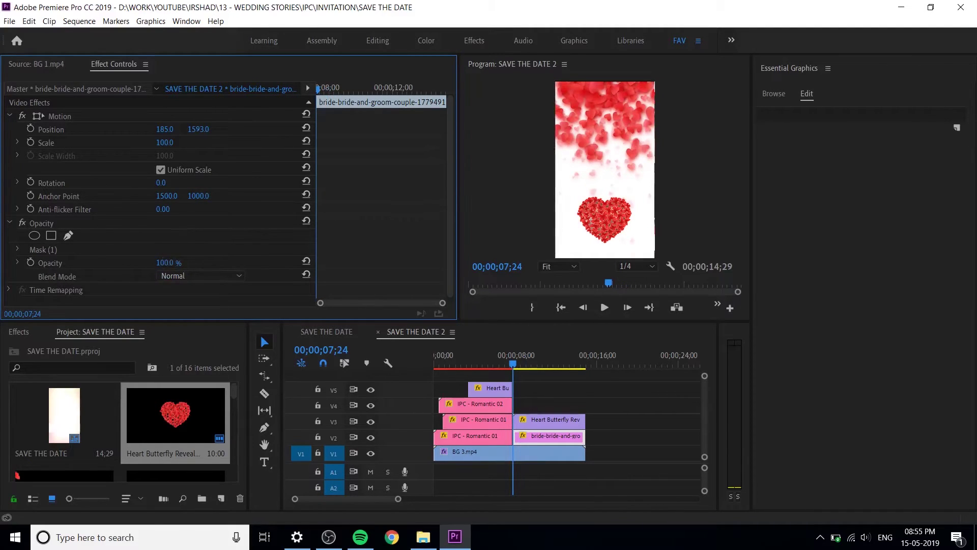
{"action": "left_click", "coordinate": [30, 262]}
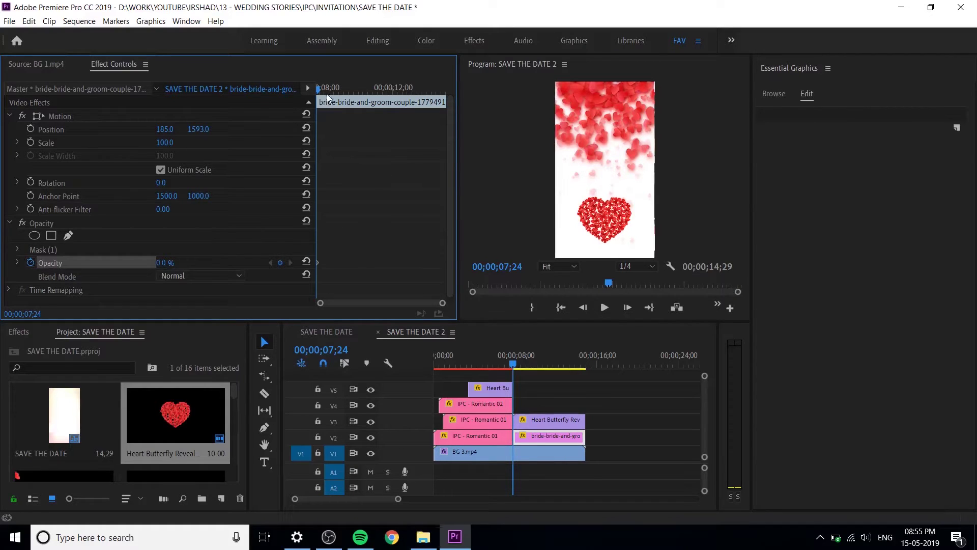
{"action": "left_click_drag", "start_coordinate": [328, 90], "coordinate": [334, 91]}
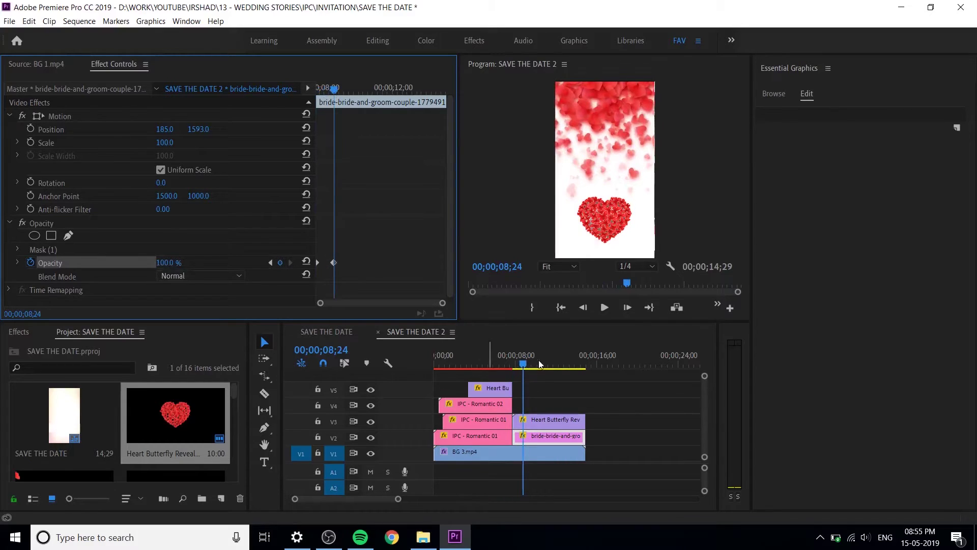
{"action": "left_click_drag", "start_coordinate": [517, 361], "coordinate": [494, 363]}
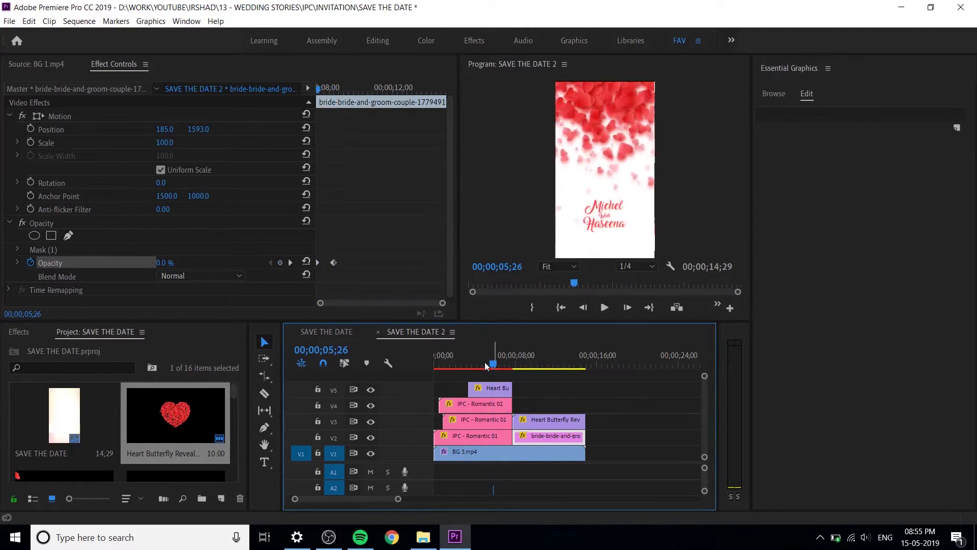
{"action": "key", "text": "space"}
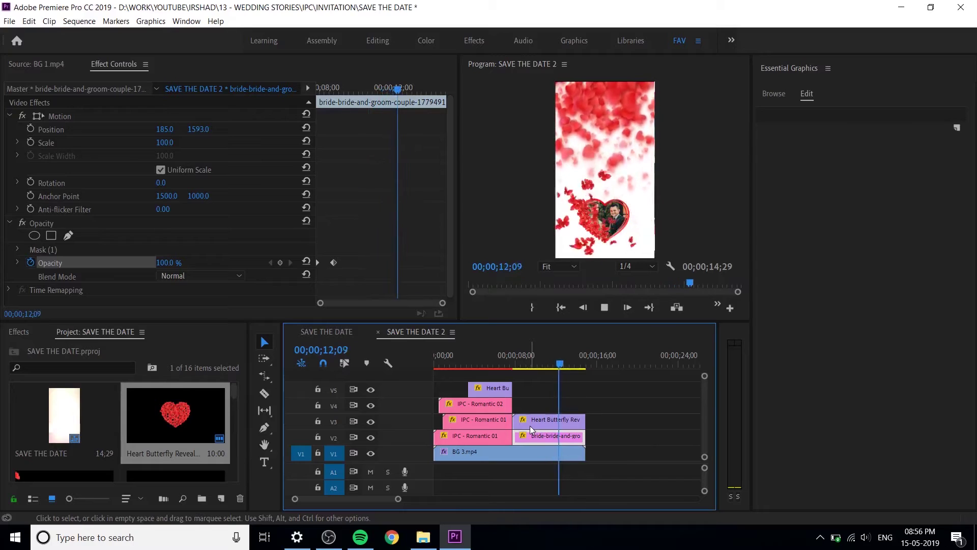
- Add an inverted rectangular mask to the Heart Butterfly Reveal clip and shape it into a band
{"action": "key", "text": "space"}
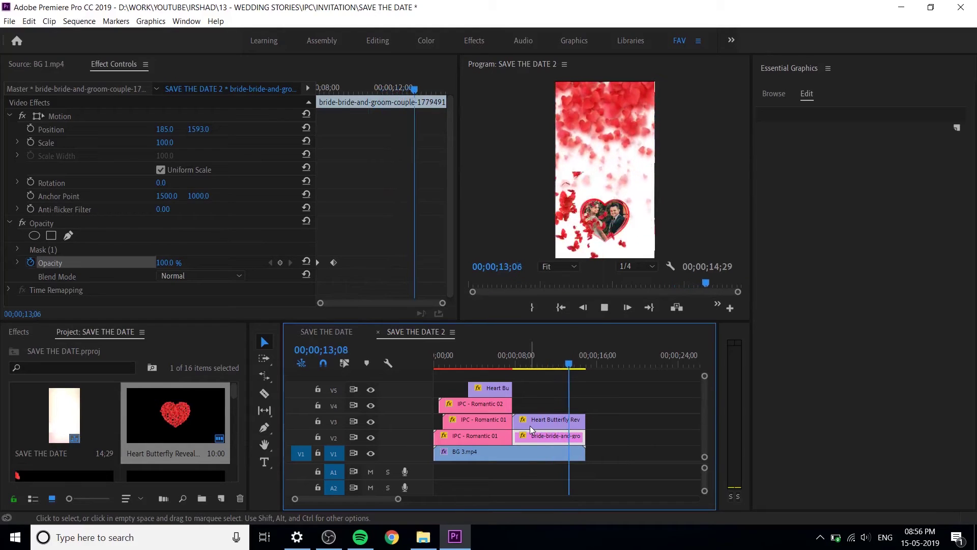
{"action": "left_click", "coordinate": [573, 413]}
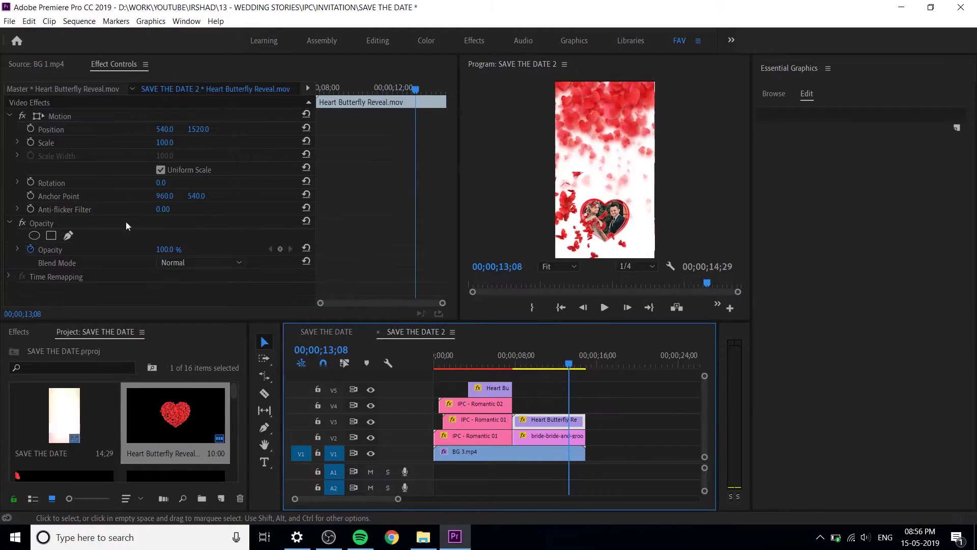
{"action": "left_click", "coordinate": [49, 236]}
{"action": "scroll", "coordinate": [153, 284], "scroll_direction": "down", "scroll_amount": 2}
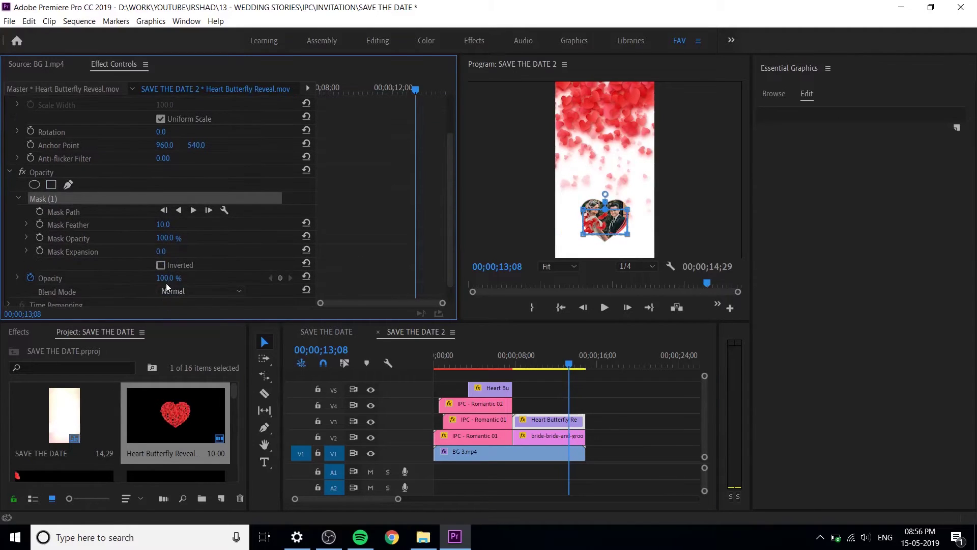
{"action": "left_click", "coordinate": [160, 265]}
{"action": "left_click_drag", "start_coordinate": [642, 222], "coordinate": [630, 165]}
{"action": "left_click", "coordinate": [162, 236]}
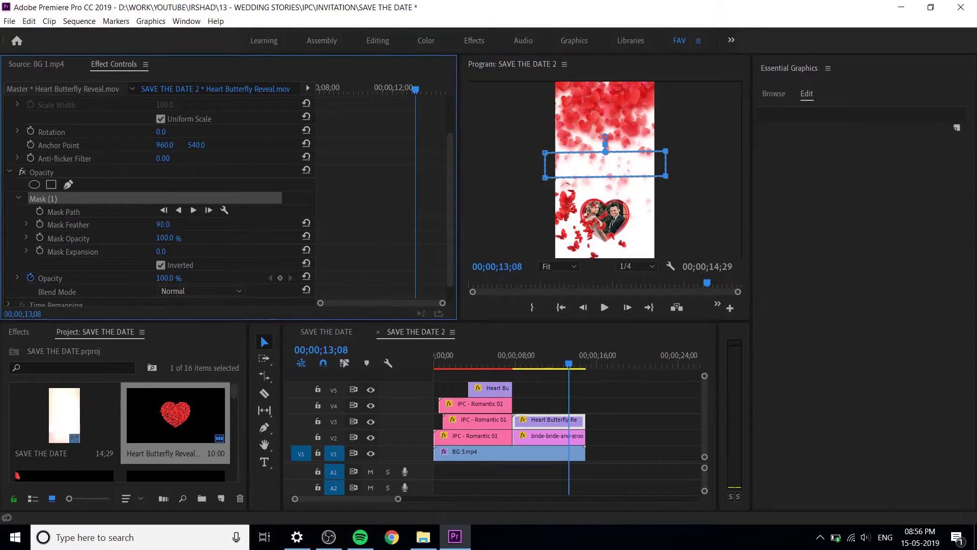
{"action": "left_click_drag", "start_coordinate": [612, 163], "coordinate": [612, 167]}
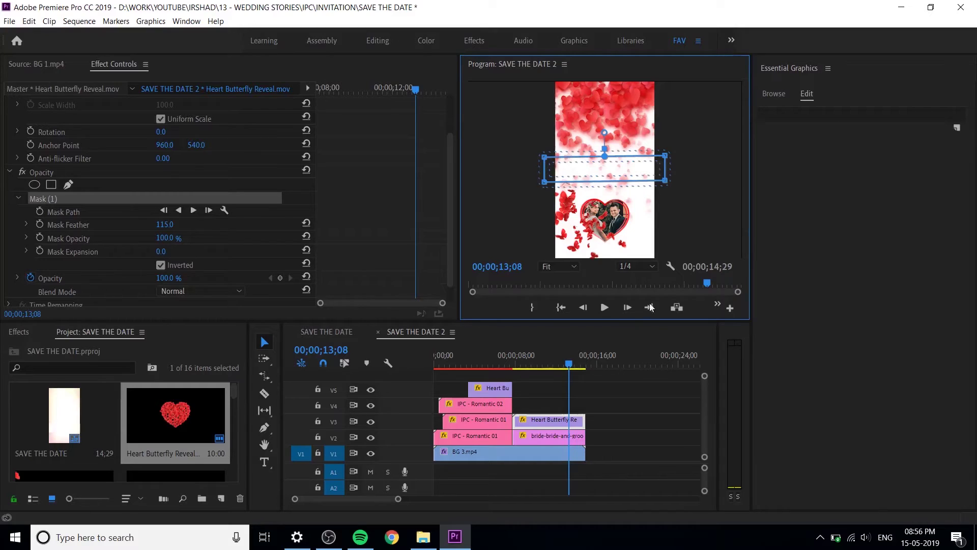
- Save the project and play the sequence to review the mask
{"action": "key", "text": "ctrl+s"}
{"action": "left_click", "coordinate": [493, 351]}
{"action": "key", "text": "space"}
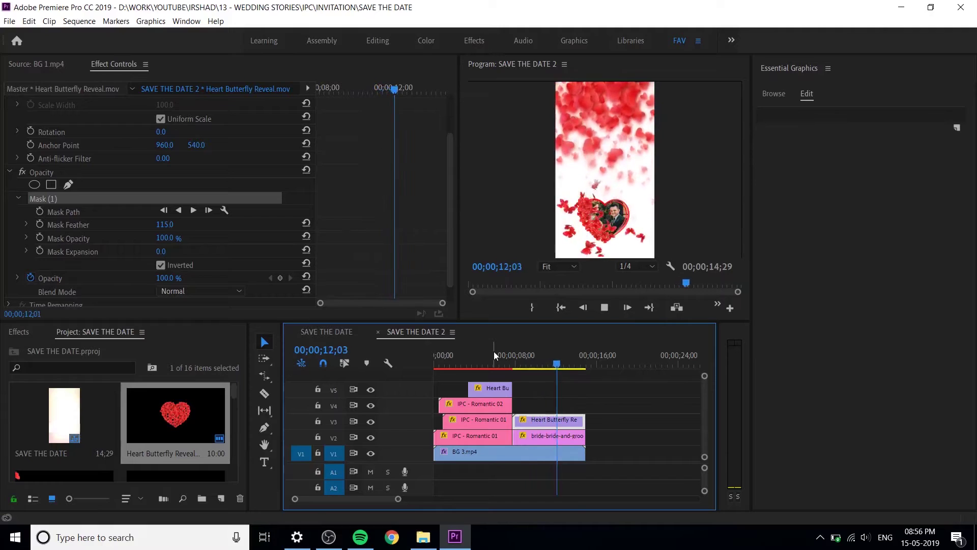
{"action": "key", "text": "space"}
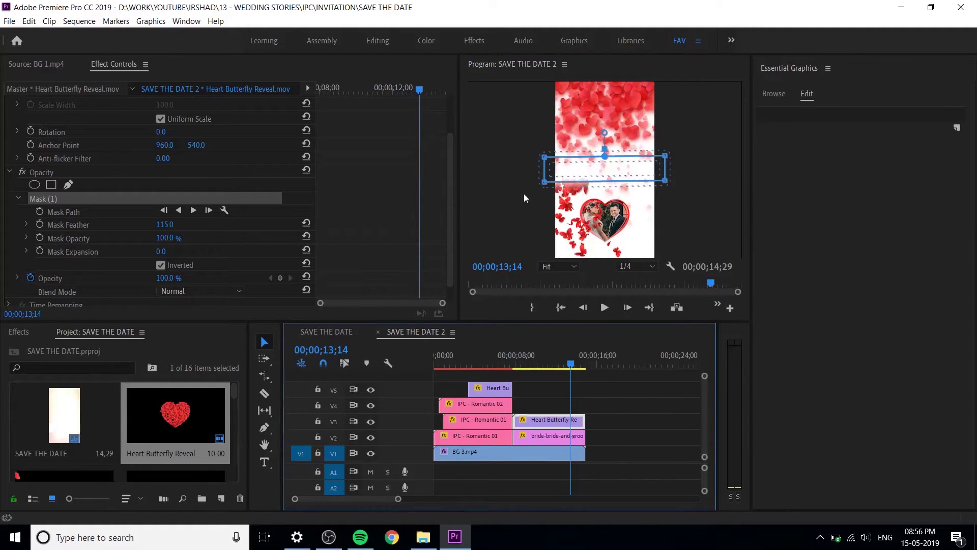
- Raise the mask band over the hearts and set Mask Feather to 100
{"action": "left_click_drag", "start_coordinate": [162, 227], "coordinate": [160, 227]}
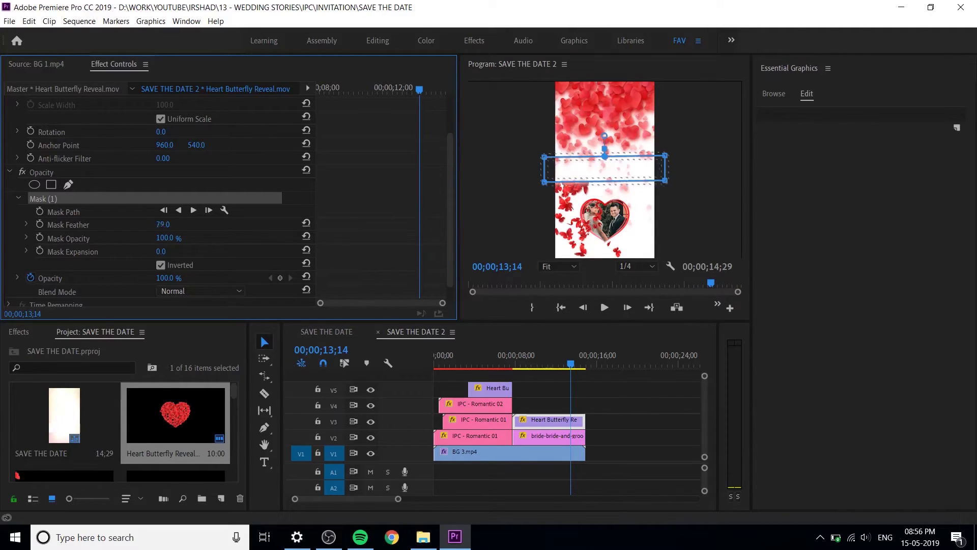
{"action": "left_click_drag", "start_coordinate": [620, 151], "coordinate": [625, 165]}
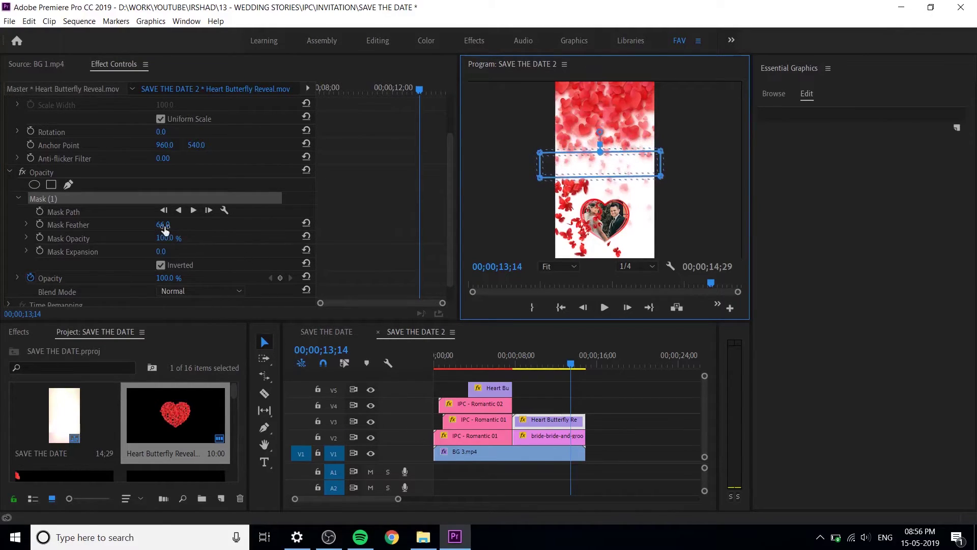
{"action": "left_click_drag", "start_coordinate": [164, 228], "coordinate": [167, 227]}
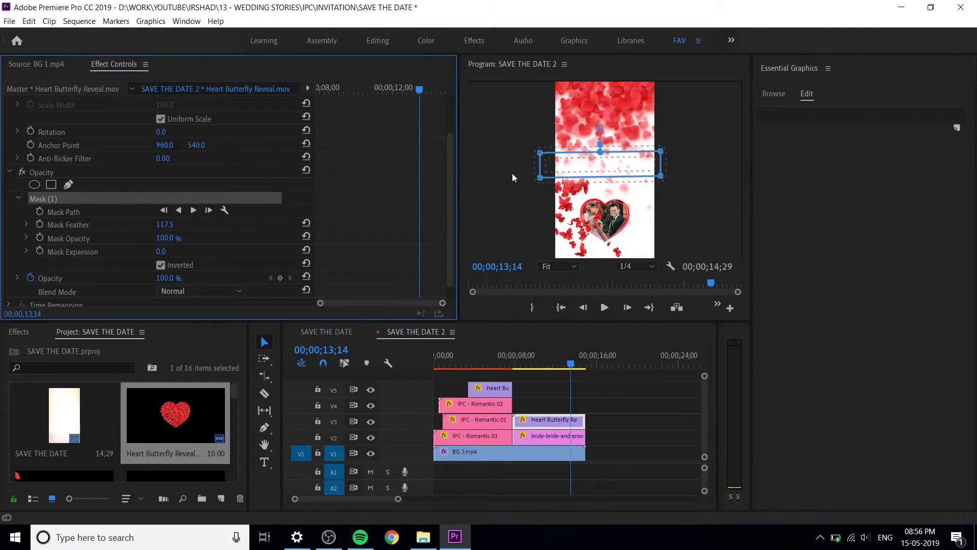
{"action": "left_click_drag", "start_coordinate": [595, 162], "coordinate": [596, 164]}
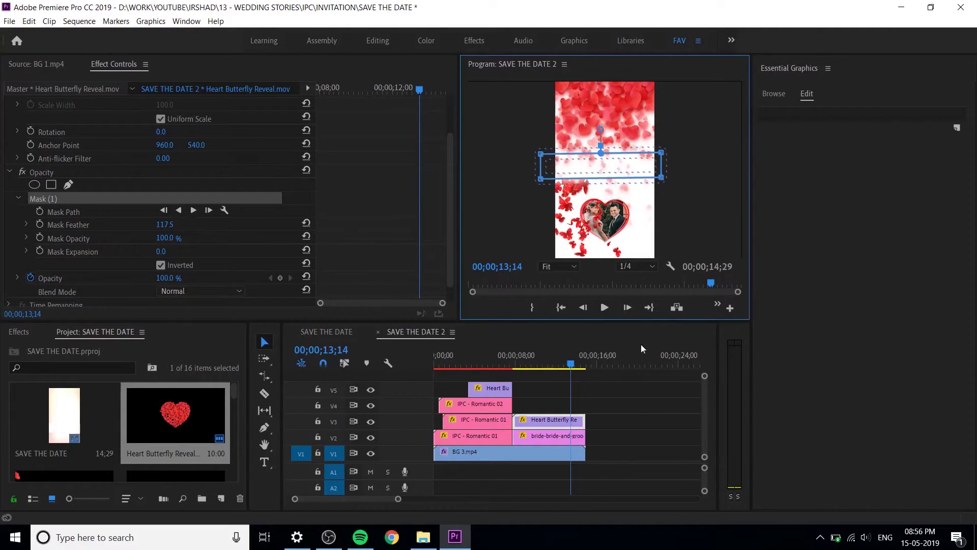
{"action": "left_click", "coordinate": [173, 224]}
{"action": "key", "text": "Return"}
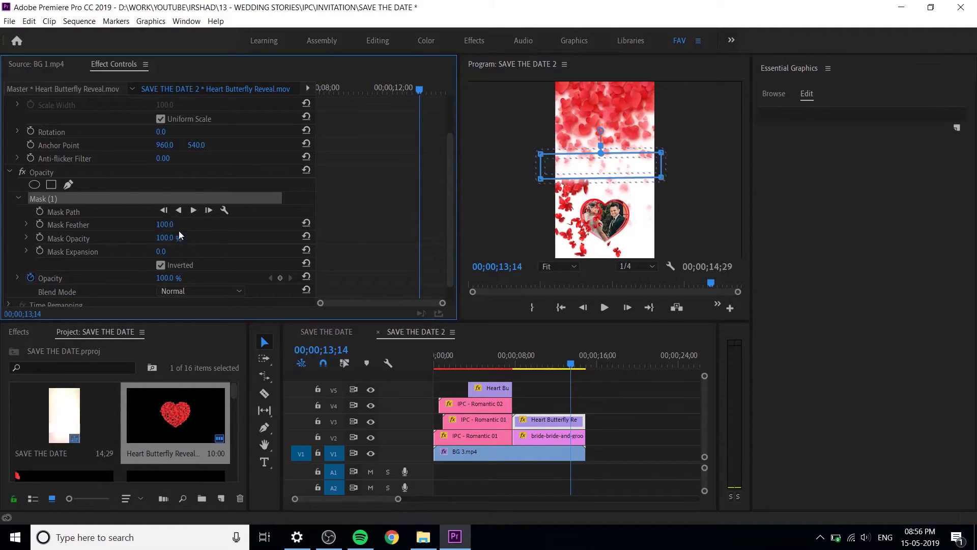
{"action": "left_click_drag", "start_coordinate": [606, 174], "coordinate": [603, 172]}
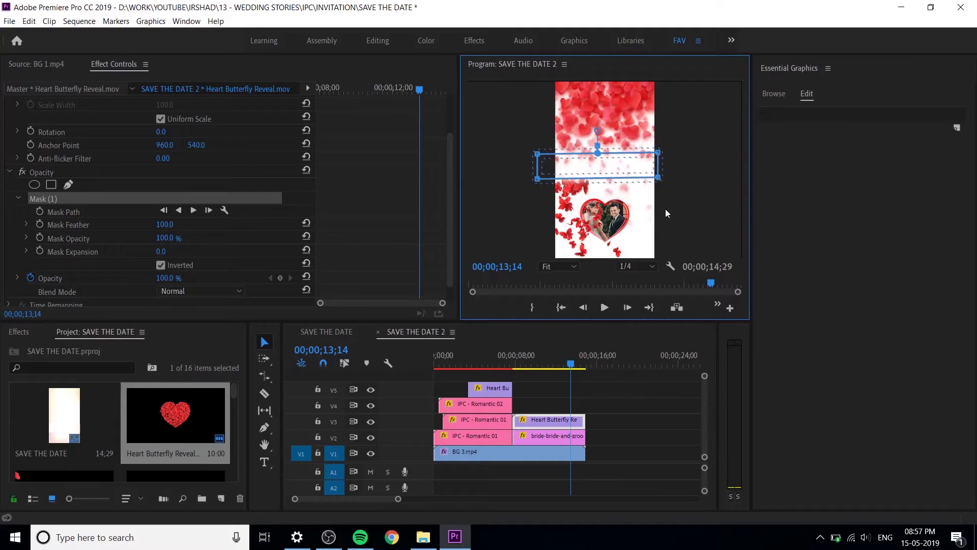
- Preview the sequence from the 8-second mark and scrub to around 12 seconds
{"action": "left_click", "coordinate": [515, 365]}
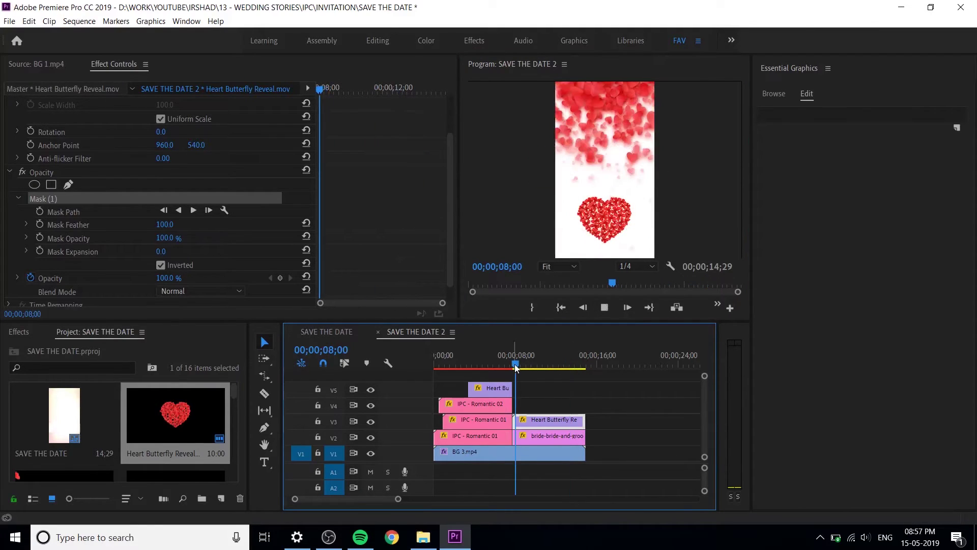
{"action": "key", "text": "space"}
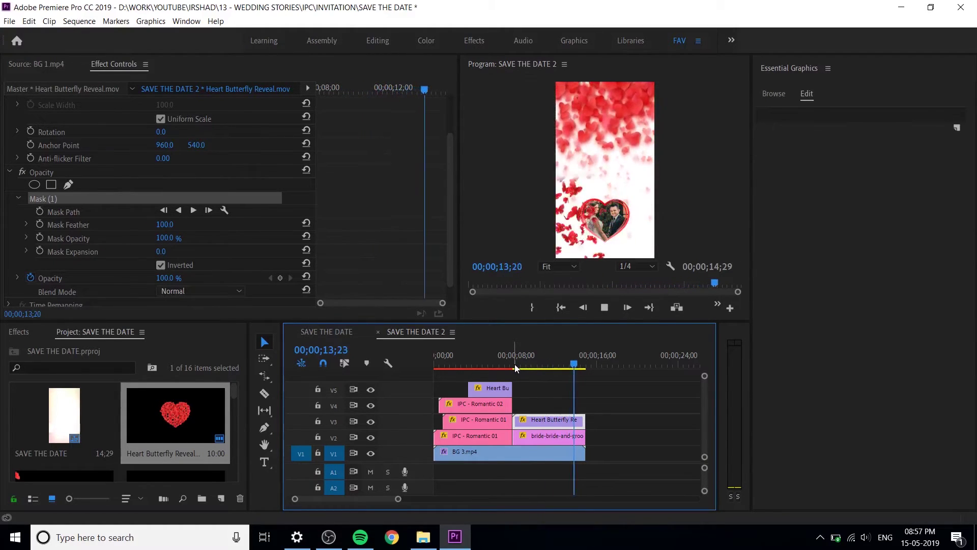
{"action": "key", "text": "Home"}
{"action": "left_click_drag", "start_coordinate": [549, 365], "coordinate": [574, 372]}
- Save the project and play SAVE THE DATE 2 from its start to check the names
{"action": "key", "text": "Home"}
{"action": "key", "text": "ctrl+s"}
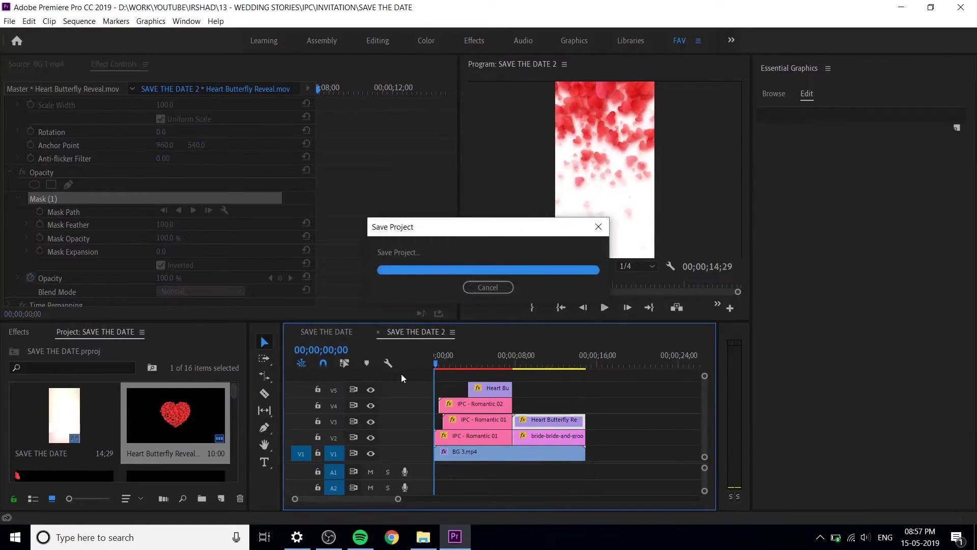
{"action": "key", "text": "space"}
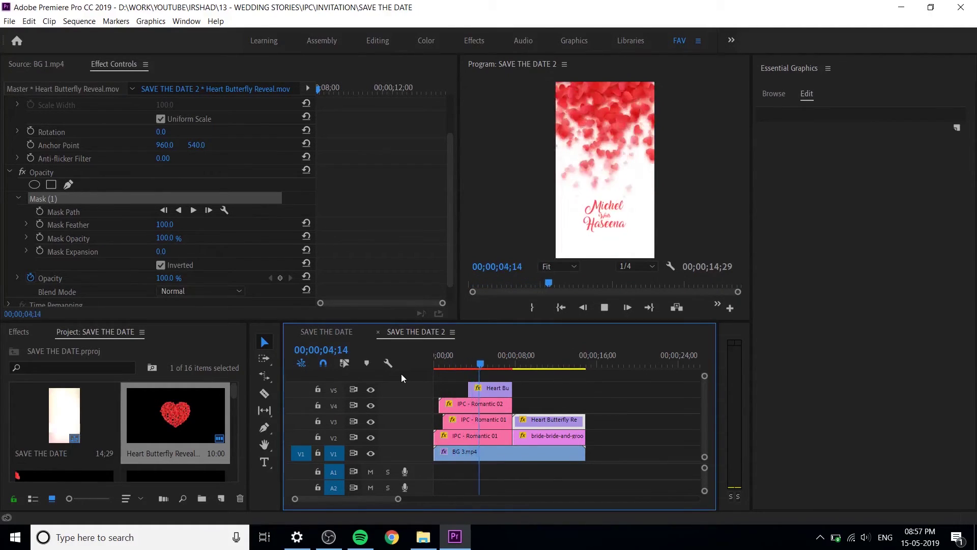
{"action": "key", "text": "space"}
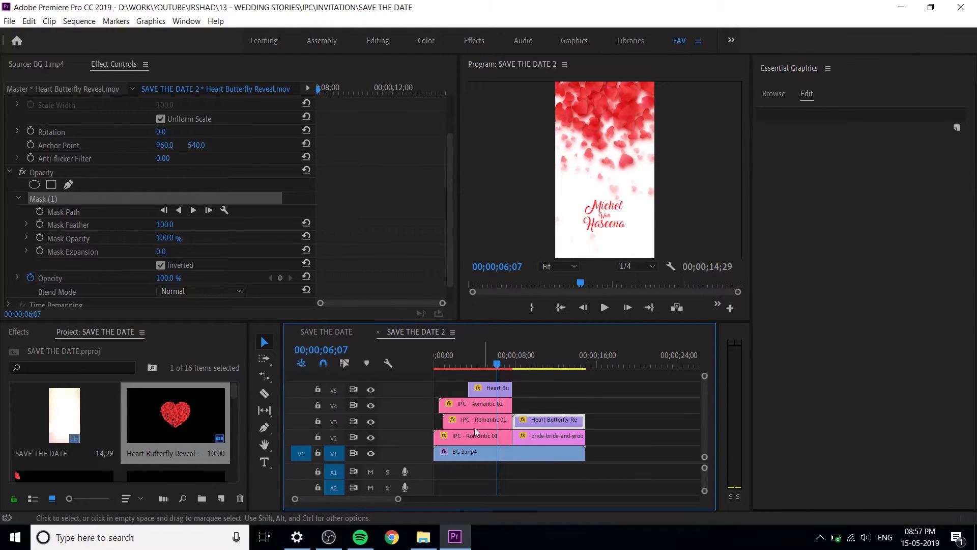
- Copy the 24th APRIL 2019 date graphic clip from the SAVE THE DATE sequence
{"action": "left_click", "coordinate": [339, 332]}
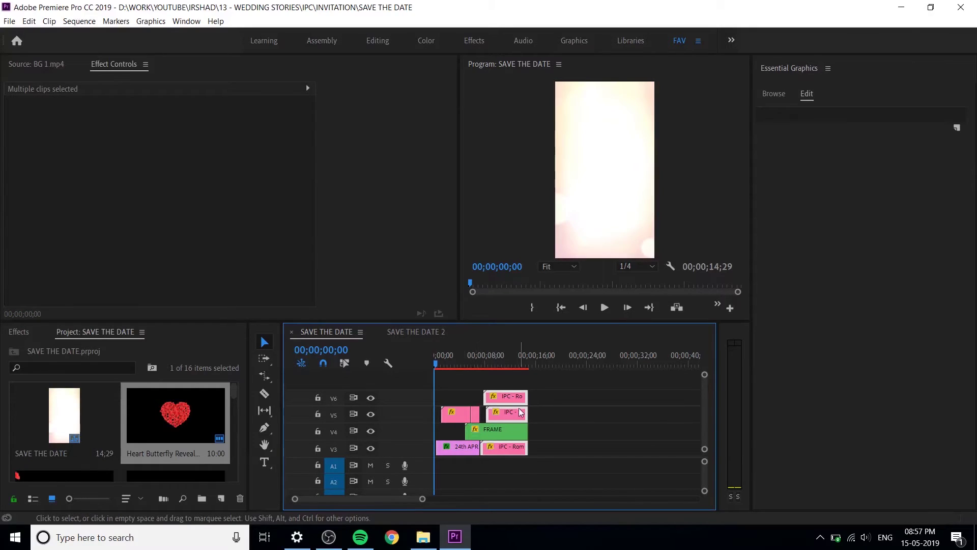
{"action": "left_click_drag", "start_coordinate": [447, 364], "coordinate": [462, 368]}
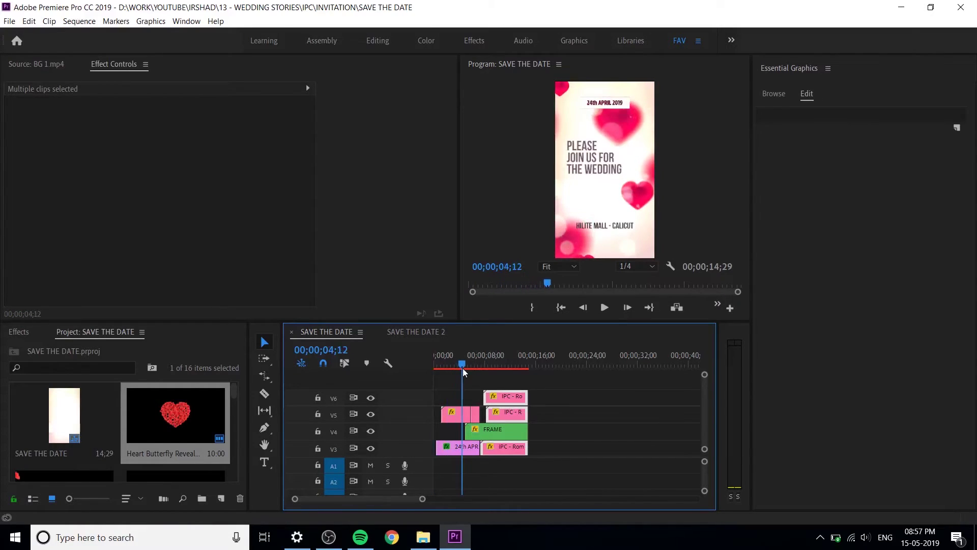
{"action": "left_click", "coordinate": [616, 106]}
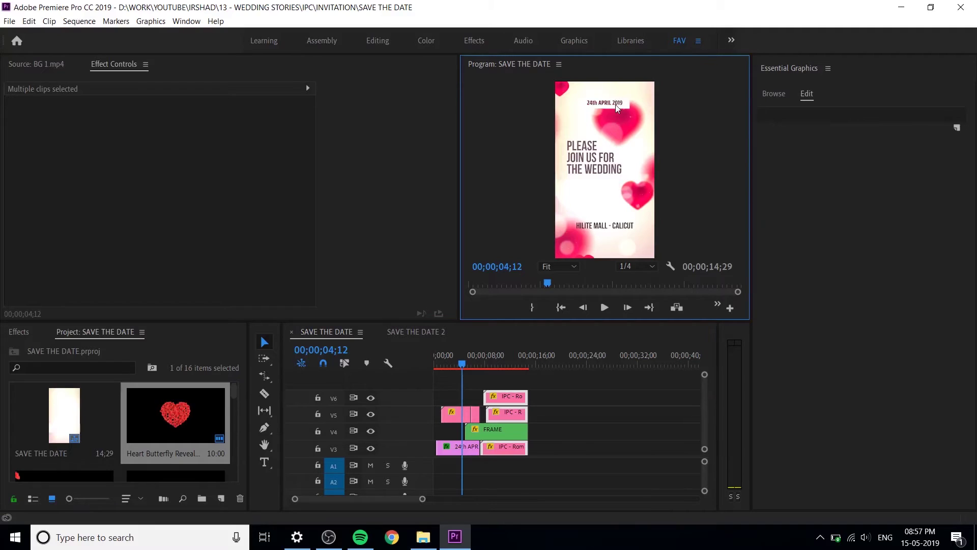
{"action": "left_click", "coordinate": [469, 450]}
{"action": "key", "text": "="}
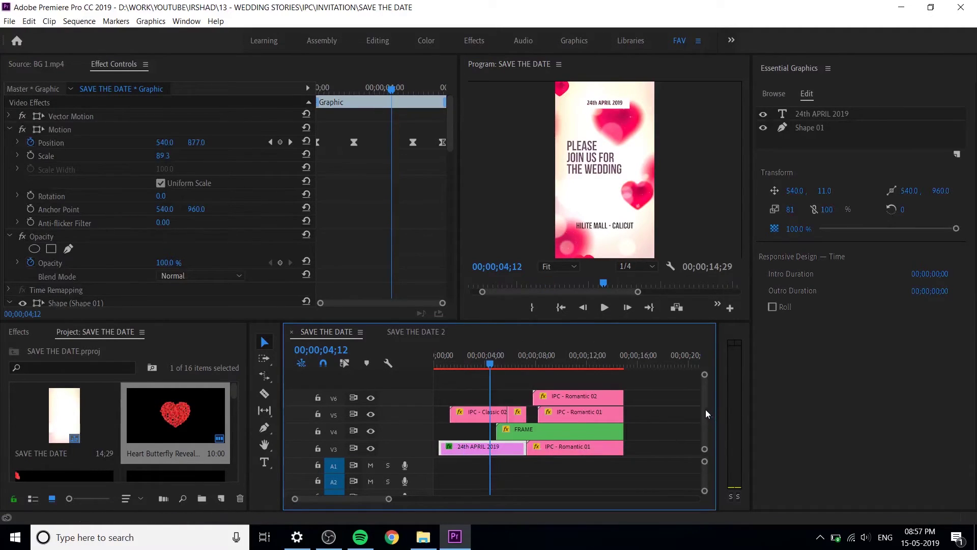
{"action": "scroll", "coordinate": [704, 417], "scroll_direction": "down", "scroll_amount": 2}
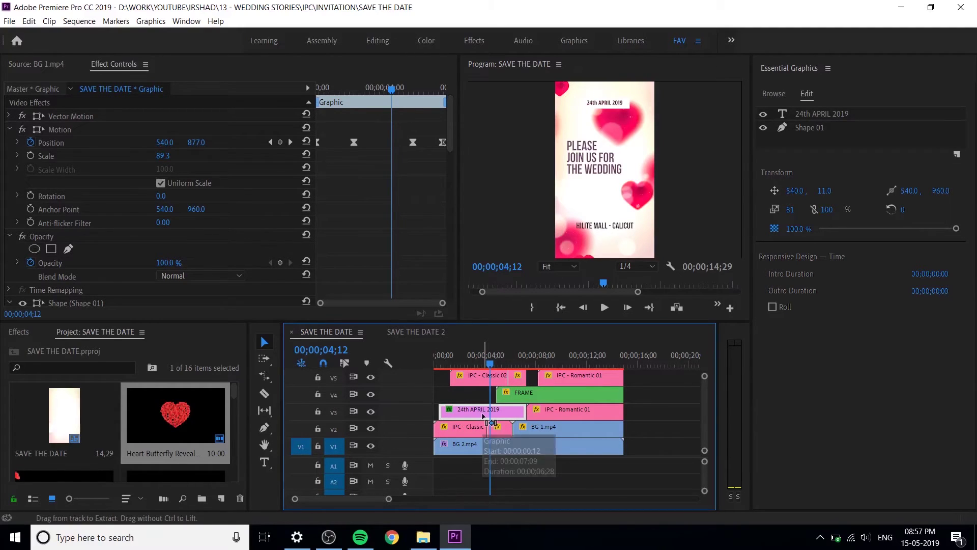
- Paste the date graphic into SAVE THE DATE 2 and move it to a top track at 0;00
{"action": "left_click", "coordinate": [417, 331]}
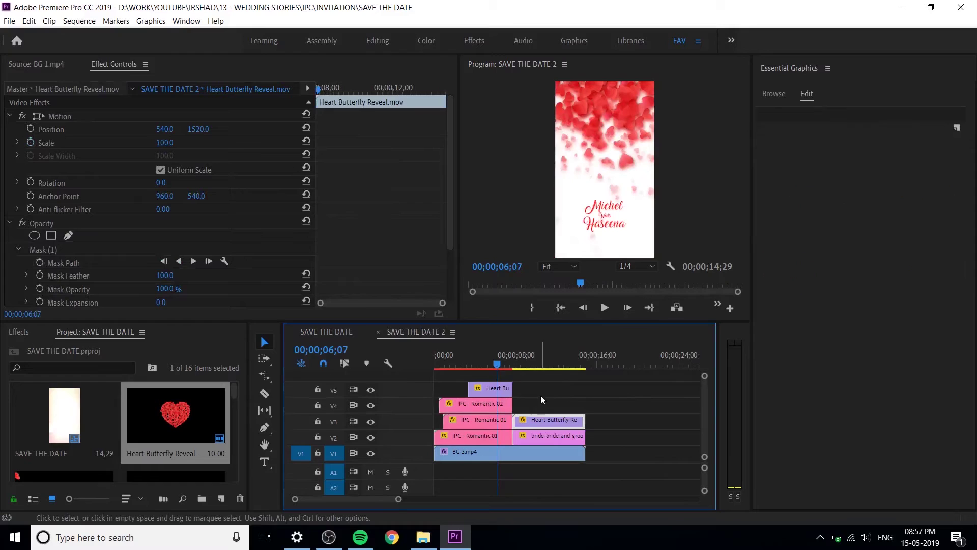
{"action": "left_click_drag", "start_coordinate": [479, 363], "coordinate": [505, 364]}
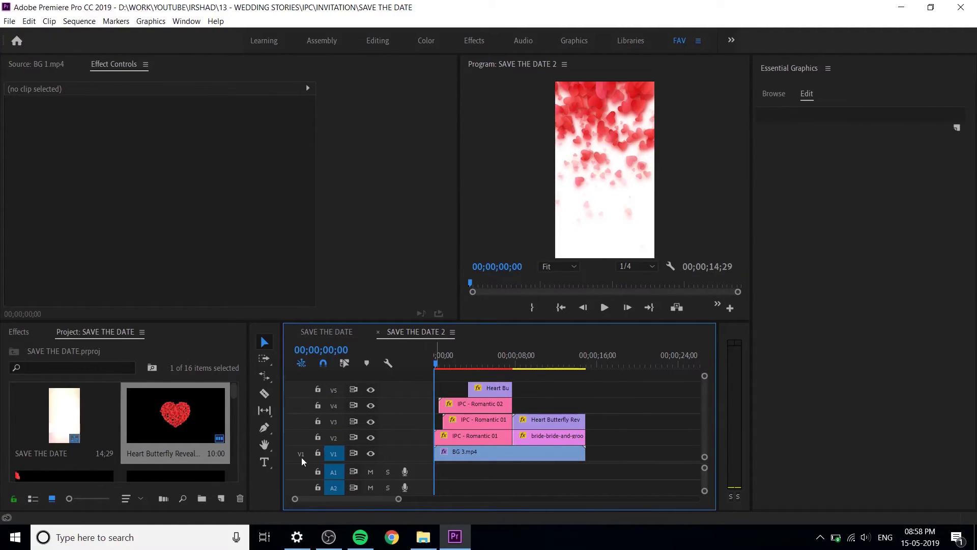
{"action": "key", "text": "ctrl+z"}
{"action": "key", "text": "ctrl+z"}
{"action": "key", "text": "ctrl+z"}
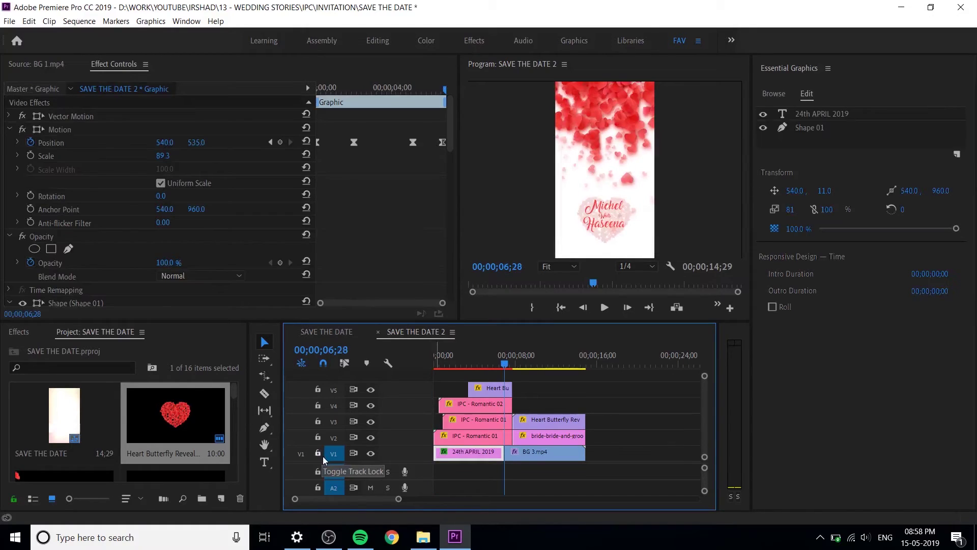
{"action": "key", "text": "ctrl+z"}
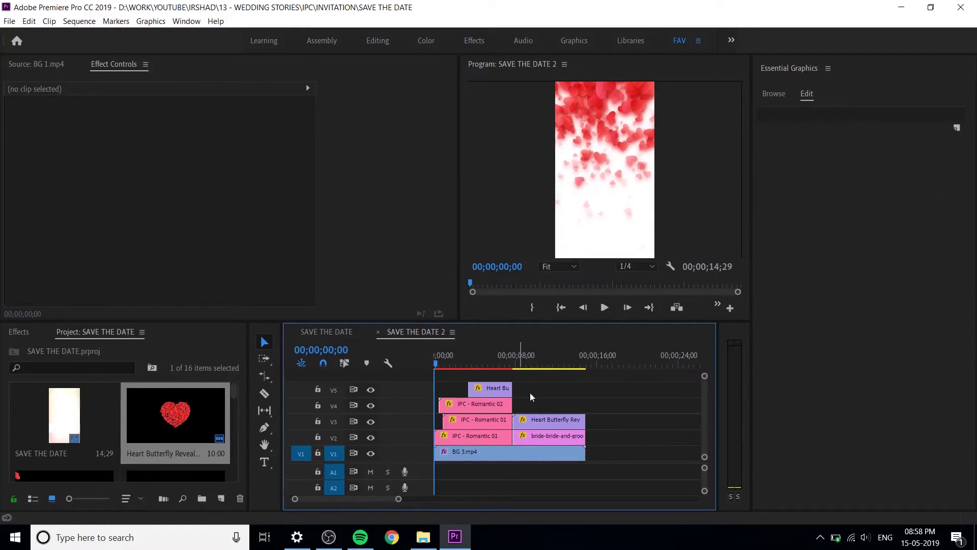
{"action": "left_click", "coordinate": [606, 354]}
{"action": "key", "text": "ctrl+v"}
{"action": "left_click_drag", "start_coordinate": [626, 449], "coordinate": [420, 363]}
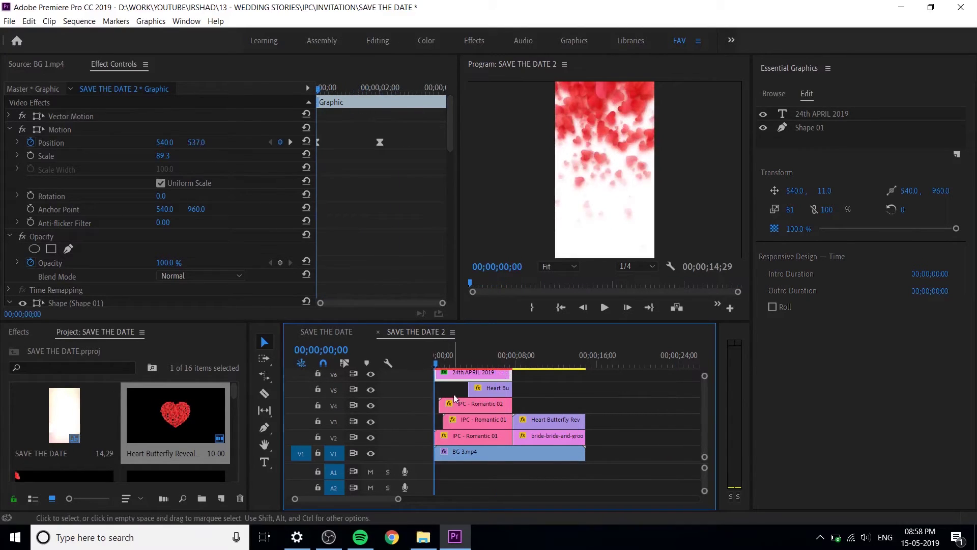
- Play the sequence from the start to check the date banner and save the project
{"action": "key", "text": "space"}
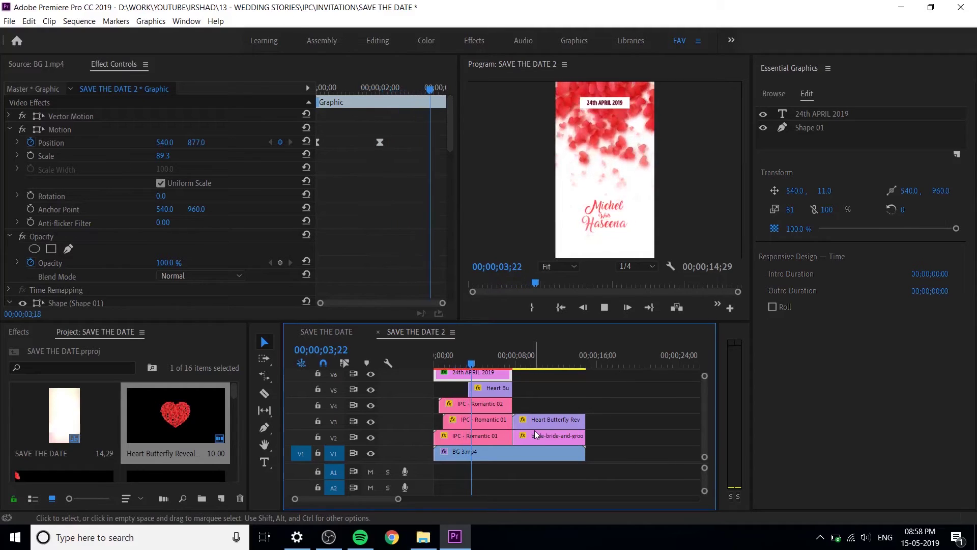
{"action": "key", "text": "space"}
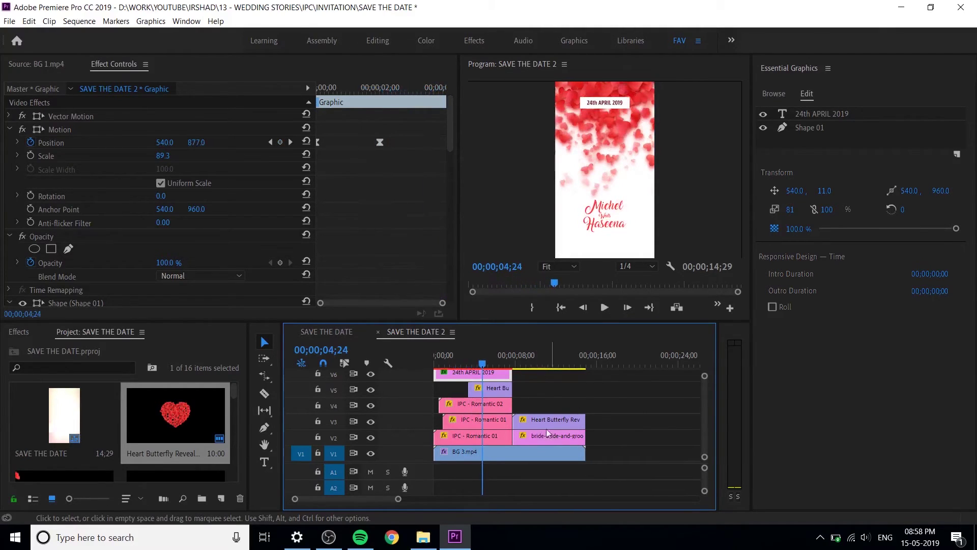
{"action": "key", "text": "ctrl+s"}
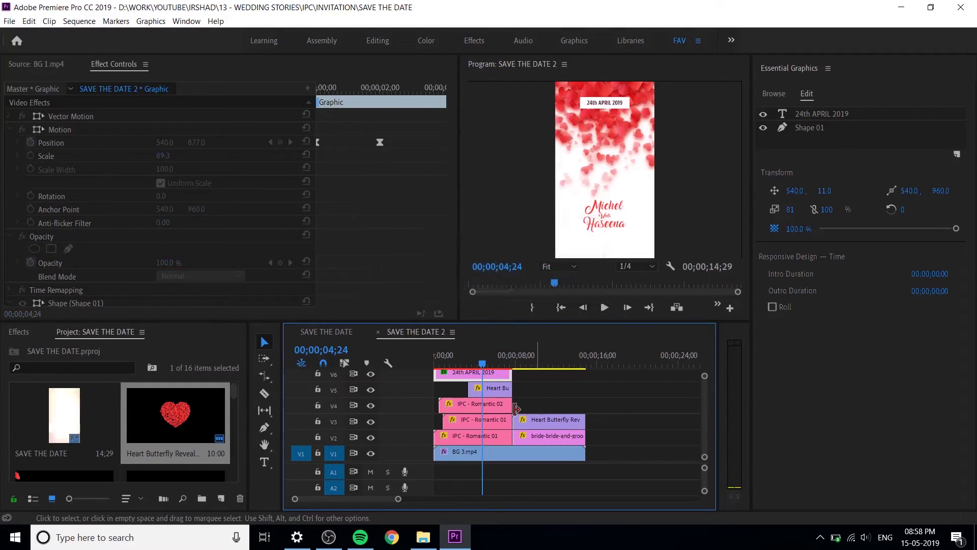
- Paste the IPC - Classic 02 venue title and its neighbouring clip into SAVE THE DATE 2 around 17 seconds
{"action": "left_click", "coordinate": [335, 331]}
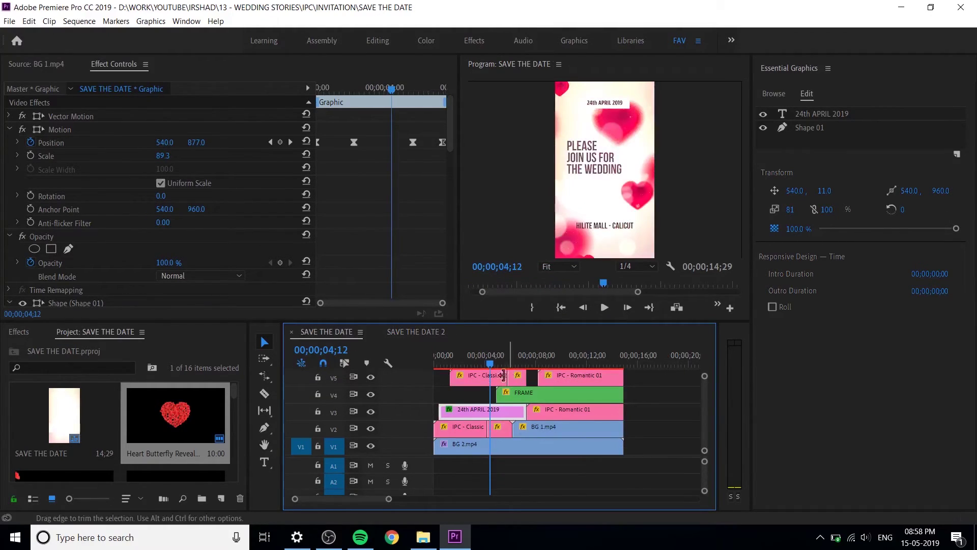
{"action": "left_click", "coordinate": [488, 380]}
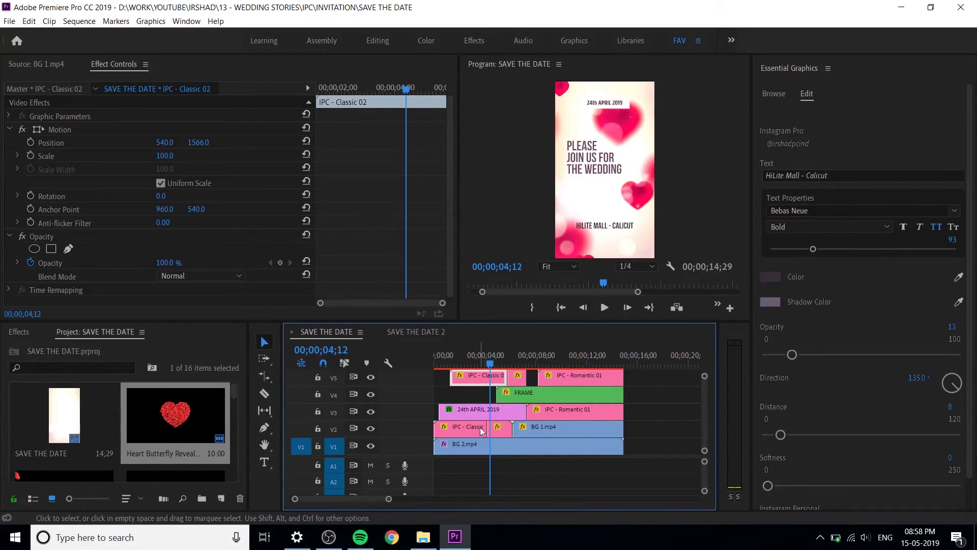
{"action": "left_click", "coordinate": [518, 379], "text": "shift"}
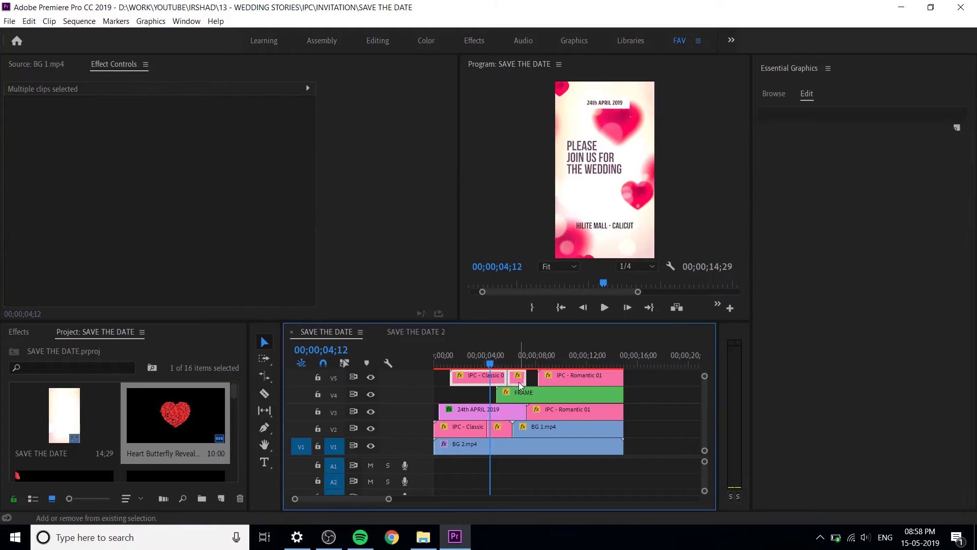
{"action": "left_click", "coordinate": [432, 334]}
{"action": "left_click", "coordinate": [614, 351]}
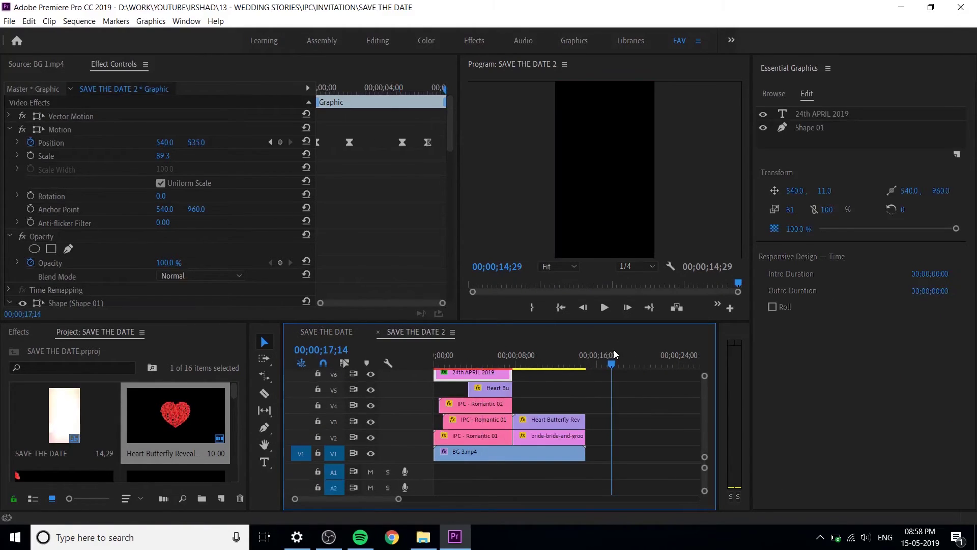
{"action": "key", "text": "ctrl+v"}
- Move the IPC - Classic 02 venue title up to V6 at the sequence start and preview at 04;09
{"action": "scroll", "coordinate": [706, 415], "scroll_direction": "up", "scroll_amount": 1}
{"action": "scroll", "coordinate": [700, 420], "scroll_direction": "down", "scroll_amount": 1}
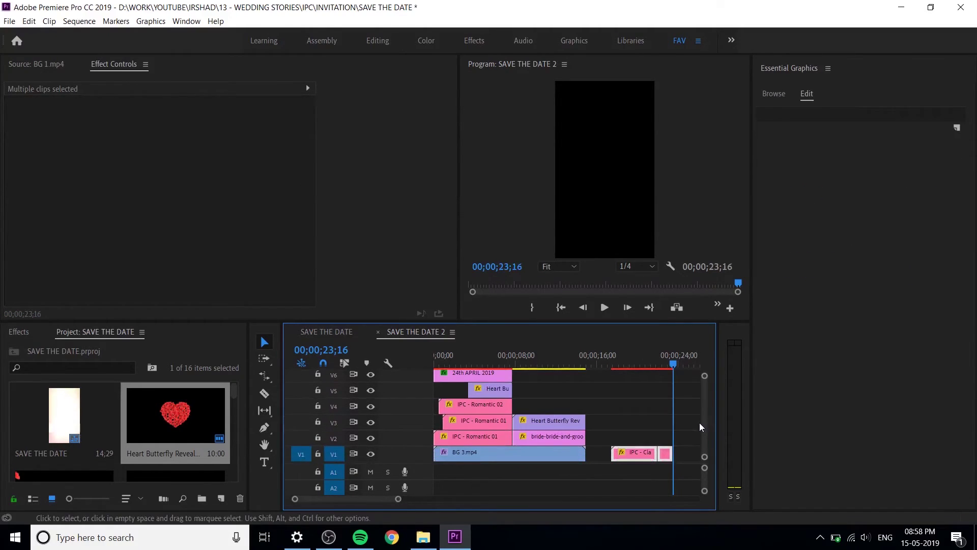
{"action": "scroll", "coordinate": [699, 427], "scroll_direction": "down", "scroll_amount": 1}
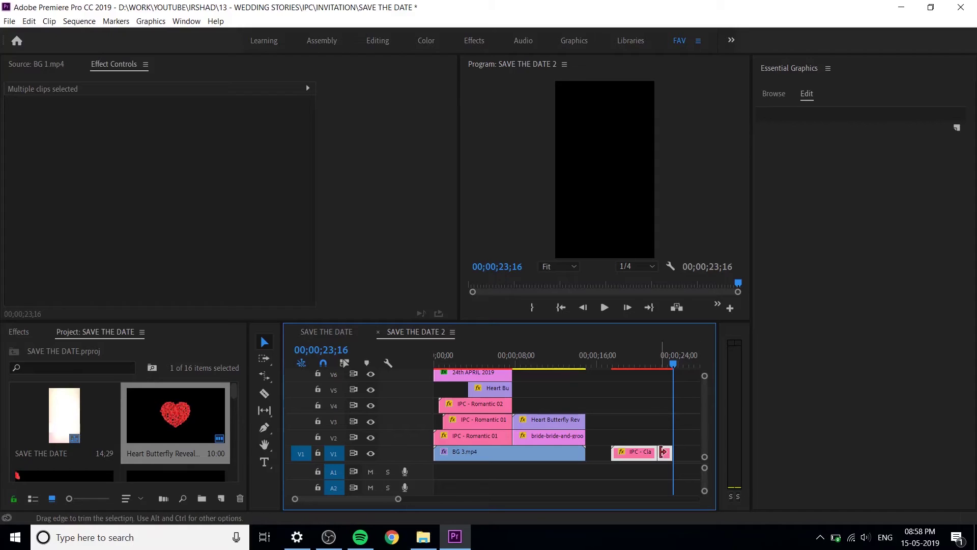
{"action": "scroll", "coordinate": [703, 437], "scroll_direction": "up", "scroll_amount": 3}
{"action": "scroll", "coordinate": [703, 437], "scroll_direction": "down", "scroll_amount": 3}
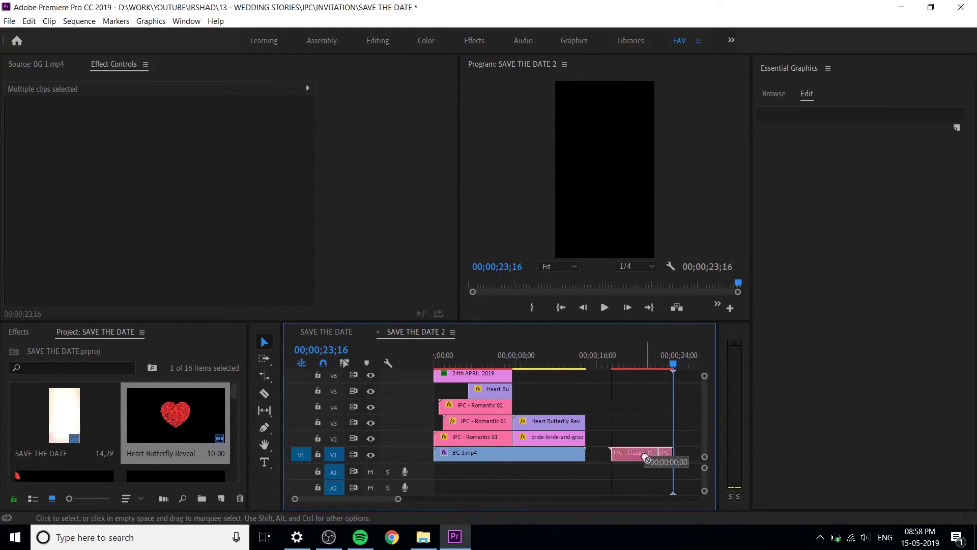
{"action": "scroll", "coordinate": [704, 417], "scroll_direction": "up", "scroll_amount": 2}
{"action": "scroll", "coordinate": [706, 419], "scroll_direction": "up", "scroll_amount": 2}
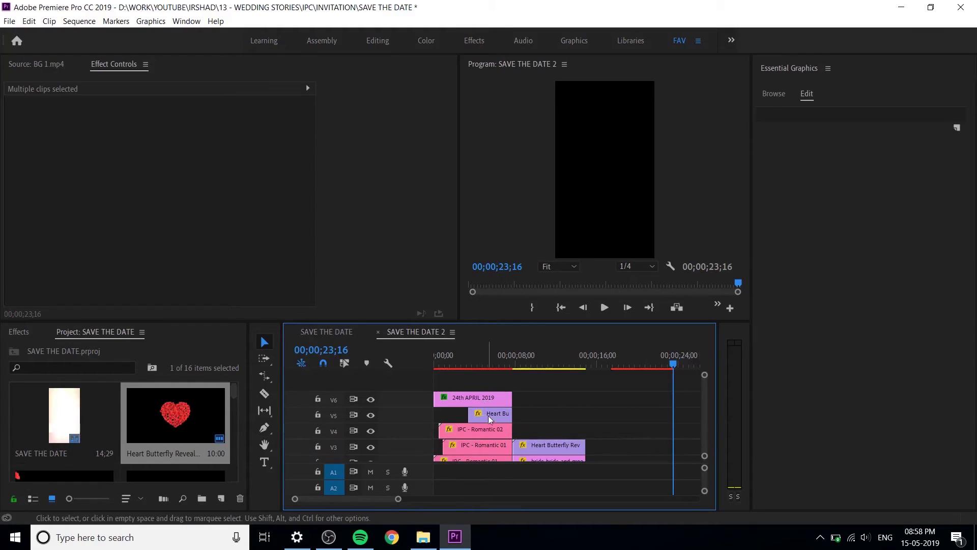
{"action": "left_click_drag", "start_coordinate": [490, 415], "coordinate": [495, 396]}
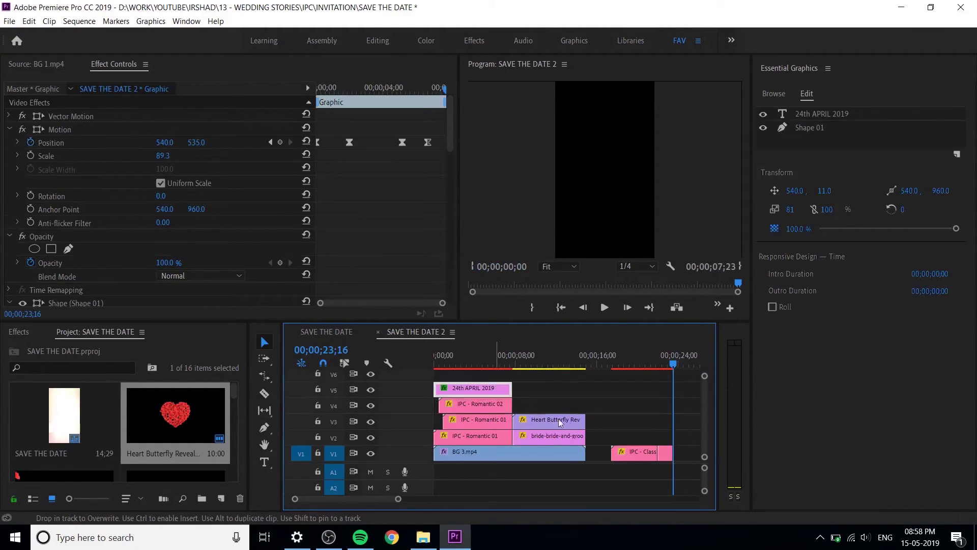
{"action": "left_click", "coordinate": [642, 451]}
{"action": "left_click_drag", "start_coordinate": [667, 454], "coordinate": [511, 379]}
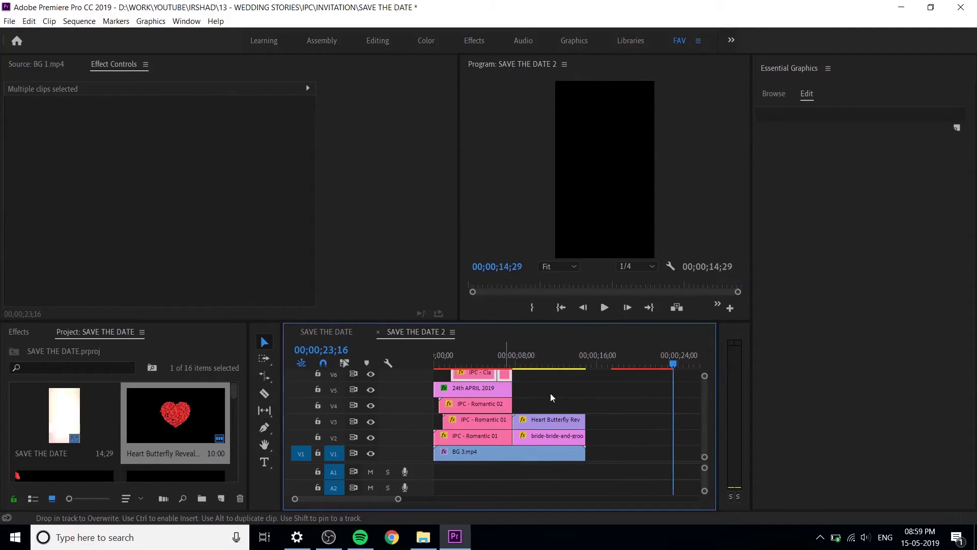
{"action": "left_click", "coordinate": [468, 354]}
{"action": "left_click", "coordinate": [478, 359]}
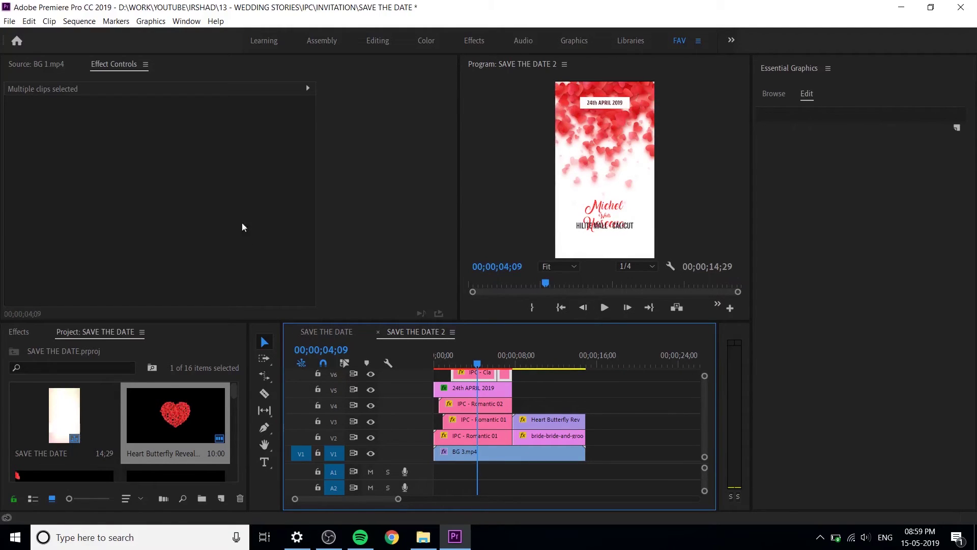
- Lower the venue title to Position Y 1758 and shorten its clip on V6
{"action": "left_click", "coordinate": [612, 387]}
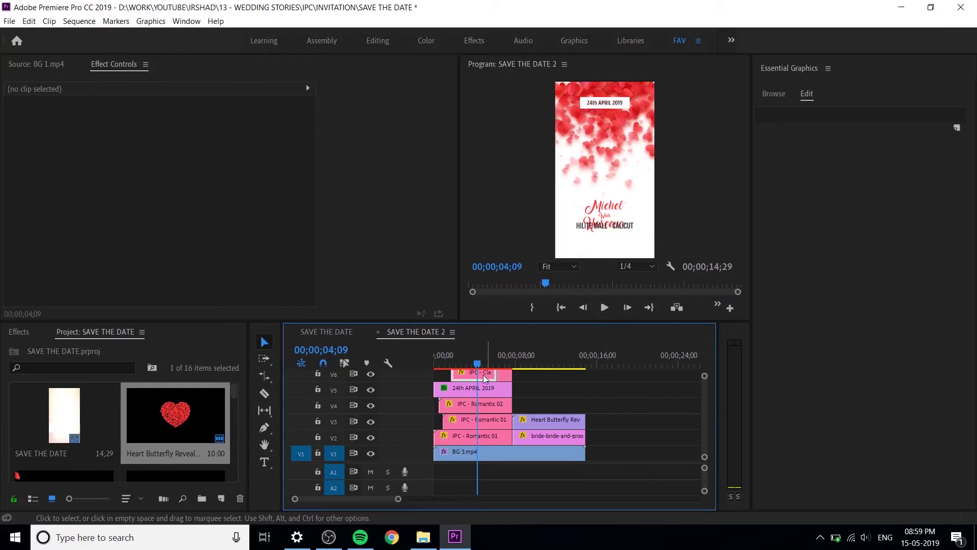
{"action": "key", "text": "d"}
{"action": "left_click_drag", "start_coordinate": [200, 143], "coordinate": [145, 155]}
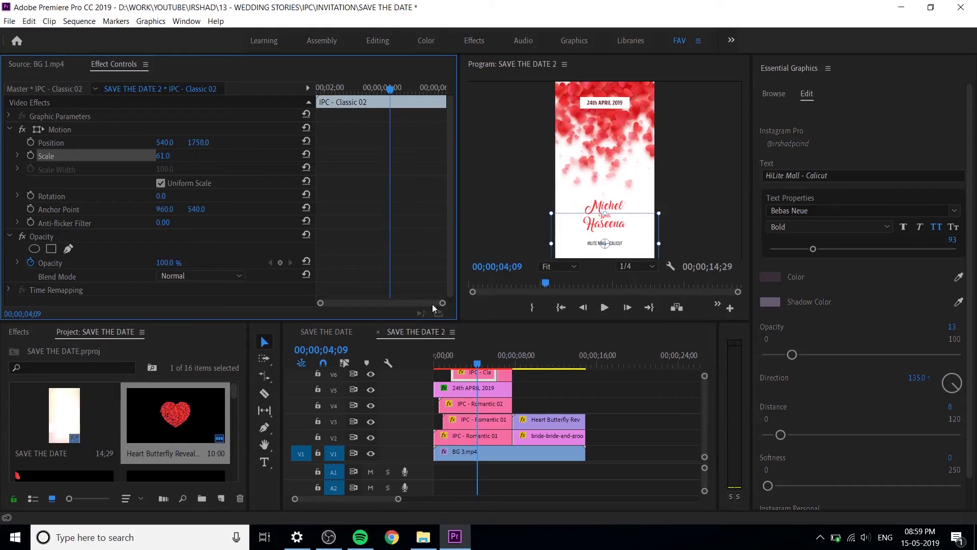
{"action": "left_click", "coordinate": [61, 128]}
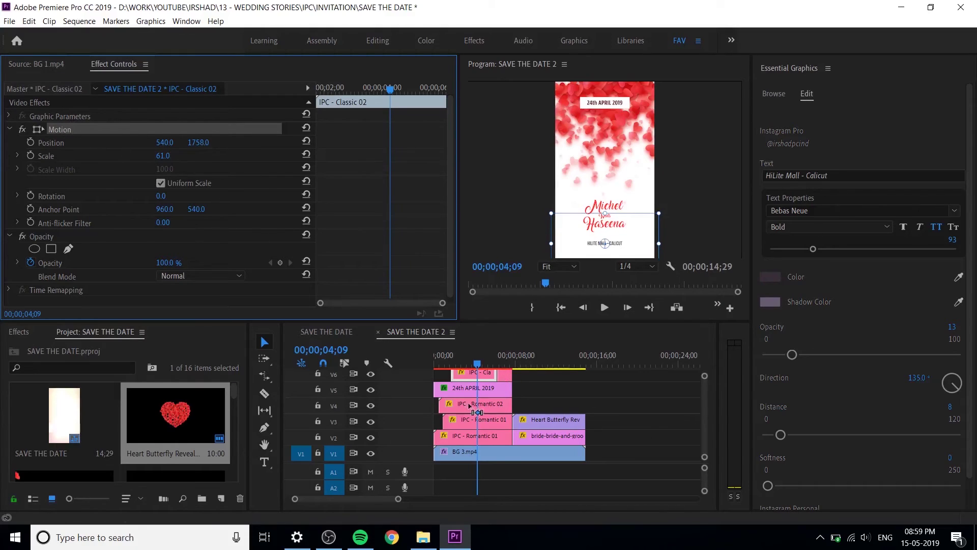
{"action": "left_click", "coordinate": [506, 380]}
{"action": "left_click_drag", "start_coordinate": [504, 378], "coordinate": [482, 378]}
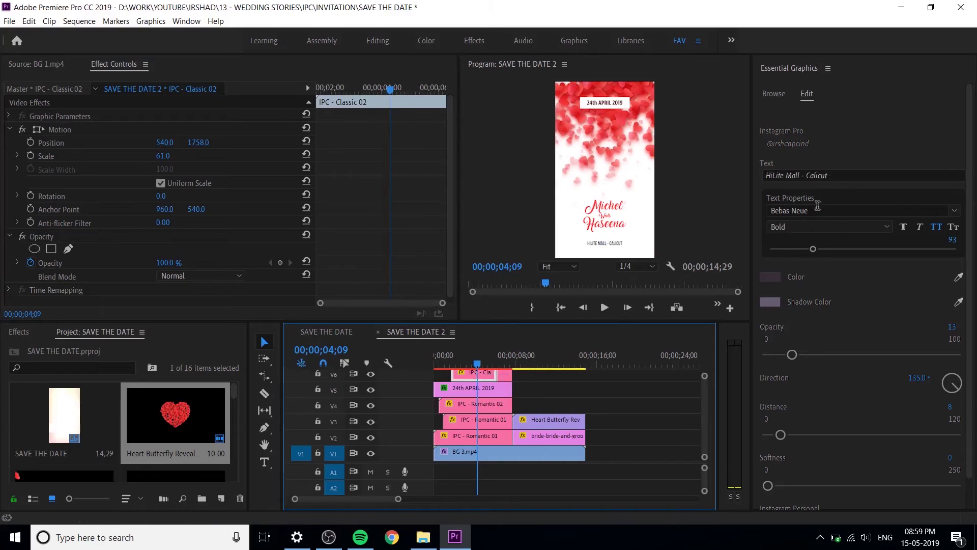
{"action": "left_click", "coordinate": [624, 396]}
- Save the project and play the sequence from the start
{"action": "key", "text": "ctrl+s"}
{"action": "left_click", "coordinate": [439, 365]}
{"action": "key", "text": "space"}
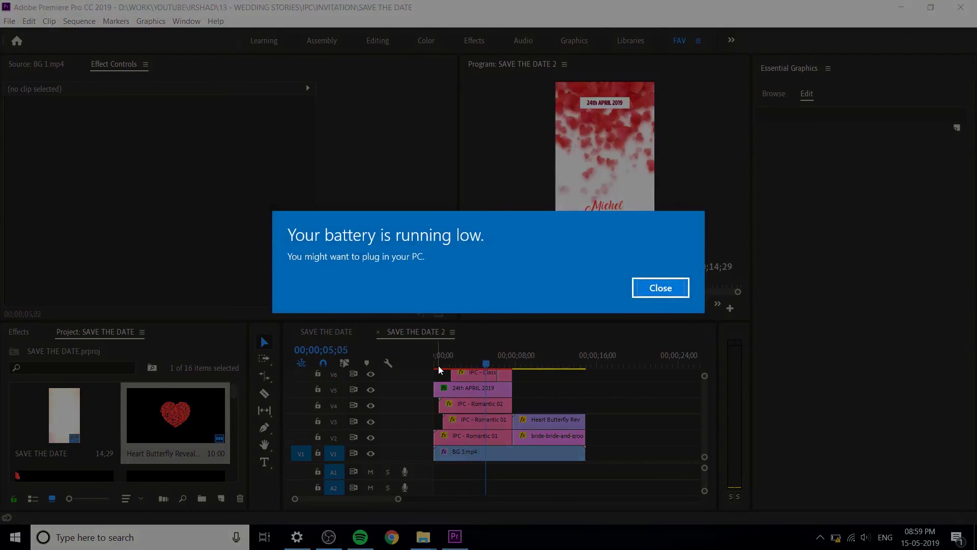
{"action": "key", "text": "Return"}
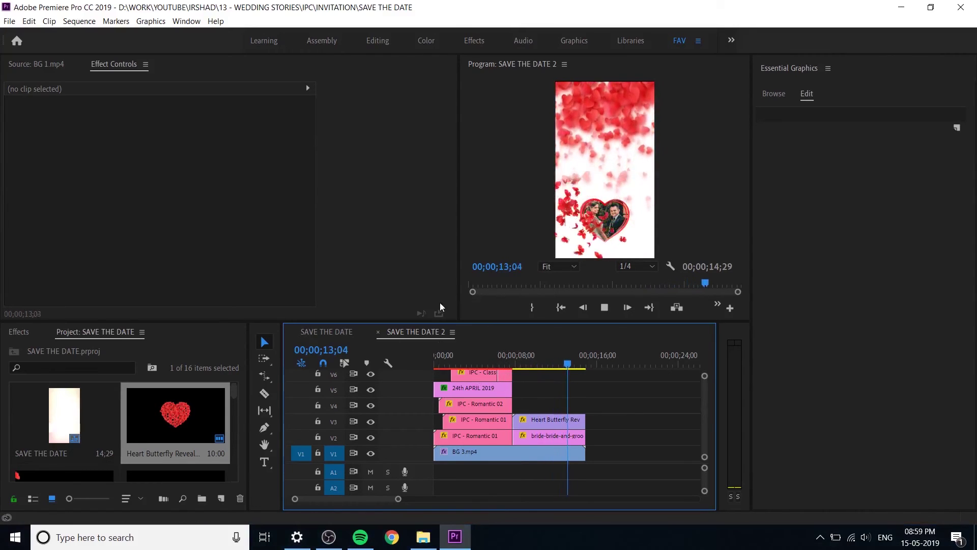
{"action": "left_click_drag", "start_coordinate": [478, 364], "coordinate": [419, 374]}
{"action": "key", "text": "ctrl+s"}
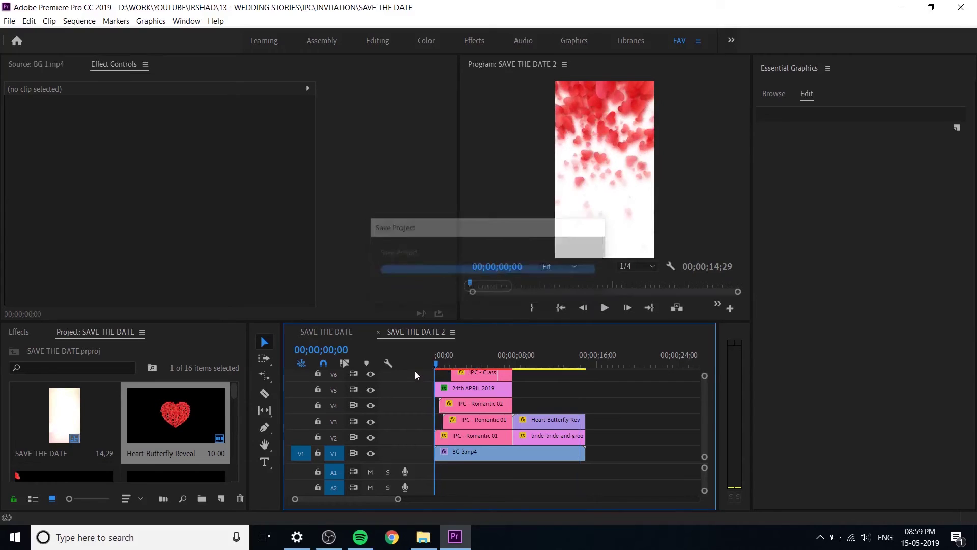
{"action": "key", "text": "space"}
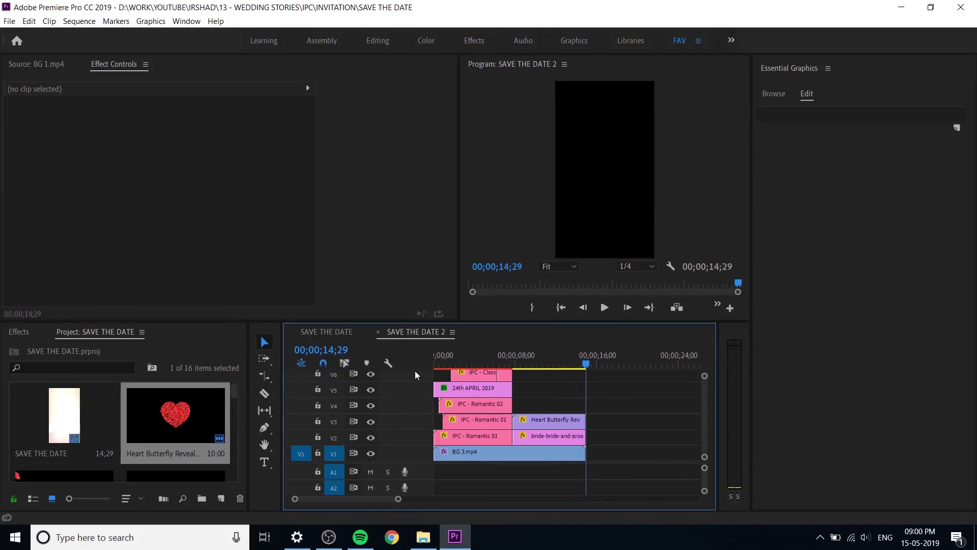
{"action": "left_click", "coordinate": [558, 365]}
{"action": "left_click_drag", "start_coordinate": [559, 365], "coordinate": [398, 400]}
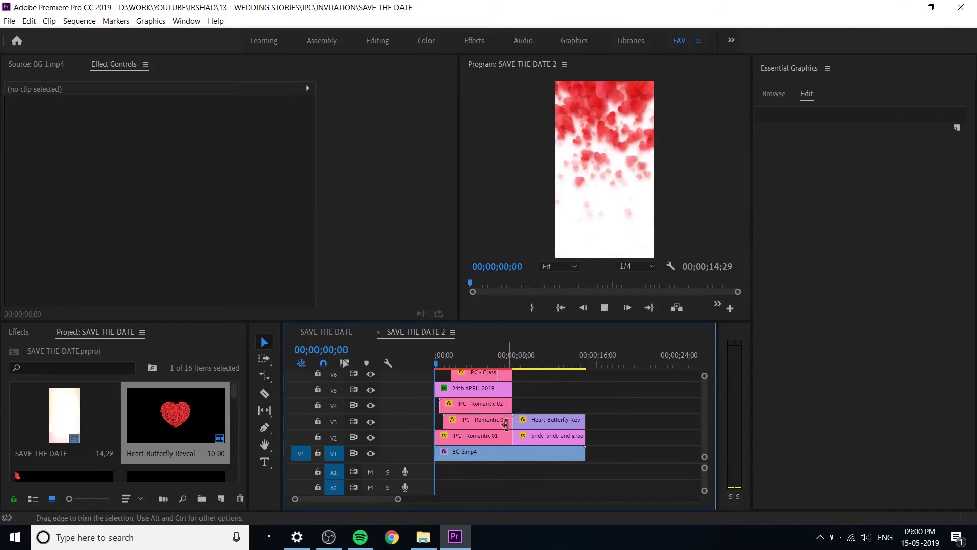
{"action": "key", "text": "space"}
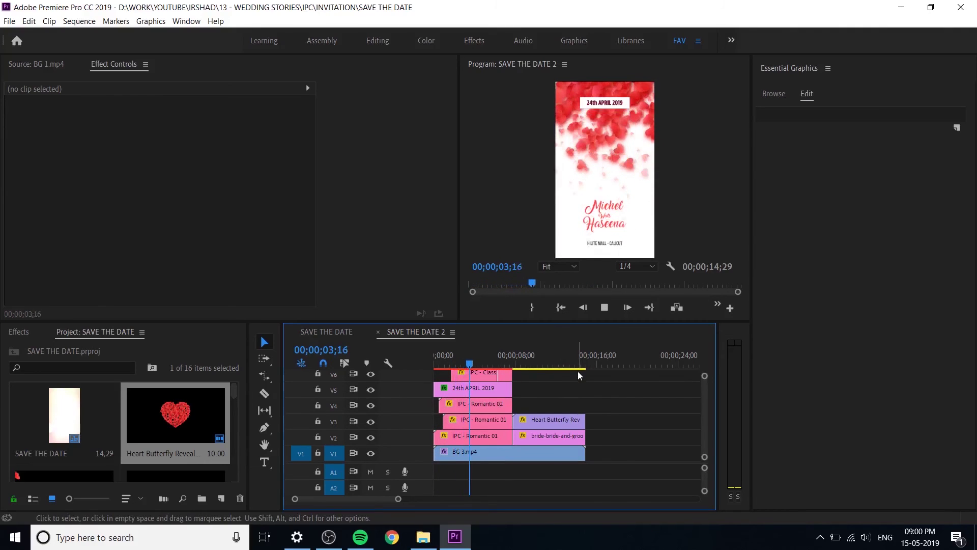
{"action": "key", "text": "ctrl+s"}
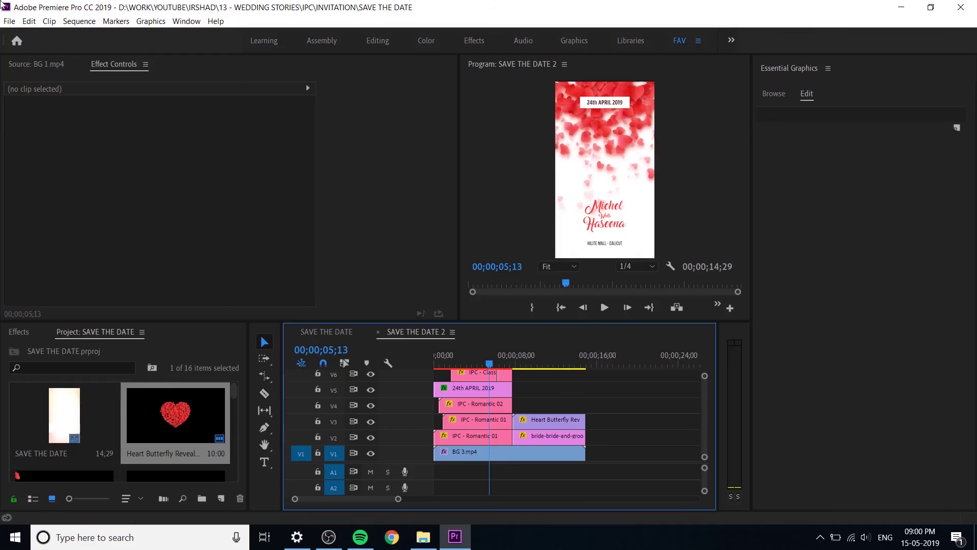
- Open Export Media settings with H.264 format and the Match Source - High bitrate preset
{"action": "key", "text": "alt+f"}
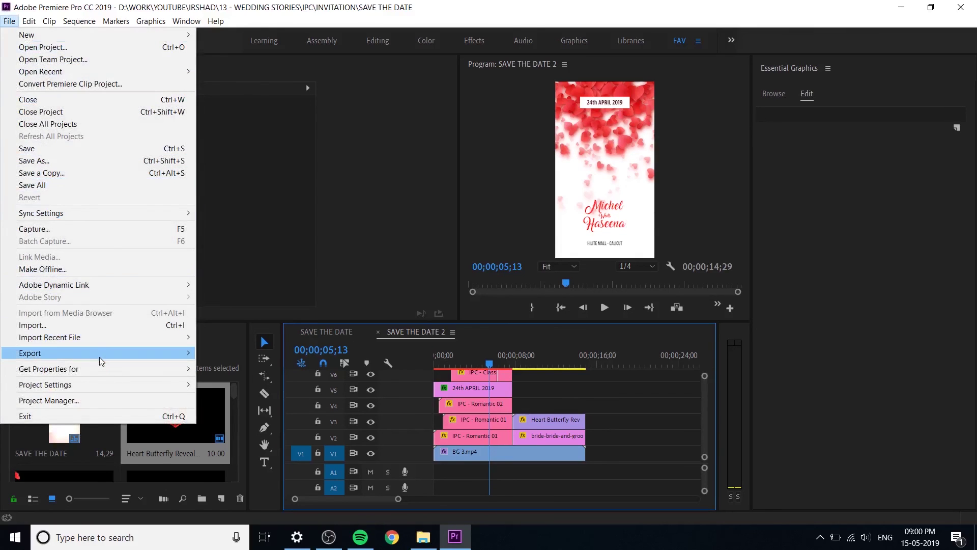
{"action": "mouse_move", "coordinate": [106, 355]}
{"action": "left_click", "coordinate": [295, 355]}
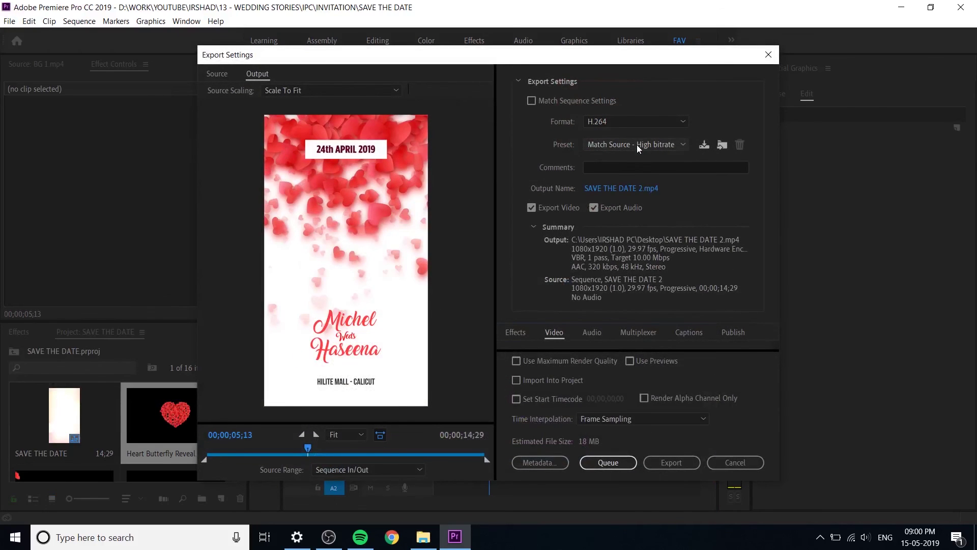
{"action": "left_click", "coordinate": [636, 144]}
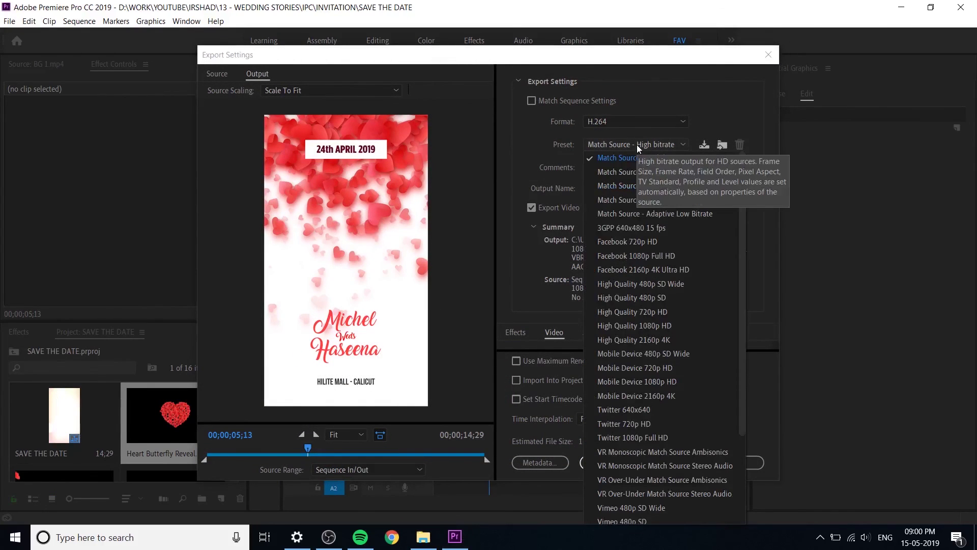
{"action": "left_click", "coordinate": [611, 122]}
{"action": "left_click", "coordinate": [616, 251]}
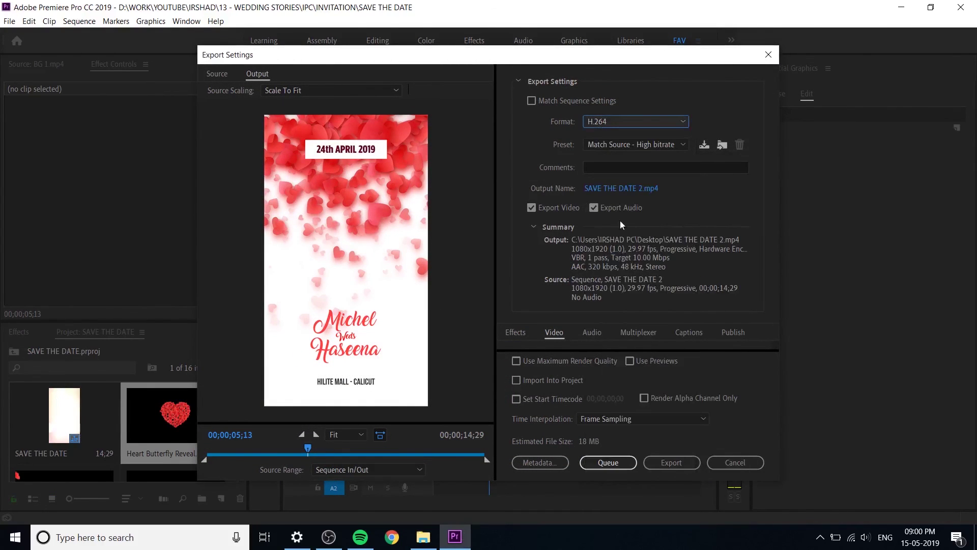
{"action": "left_click", "coordinate": [626, 146]}
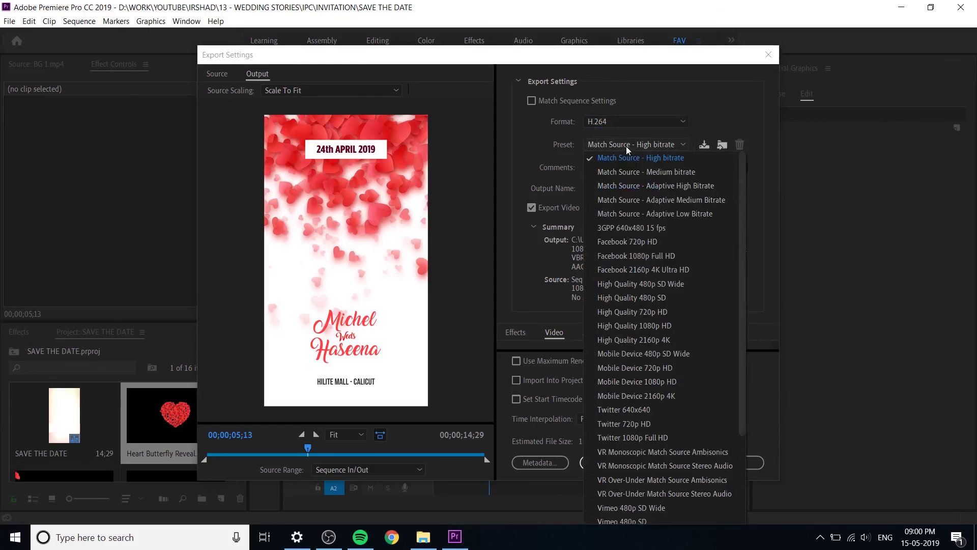
{"action": "left_click", "coordinate": [662, 150]}
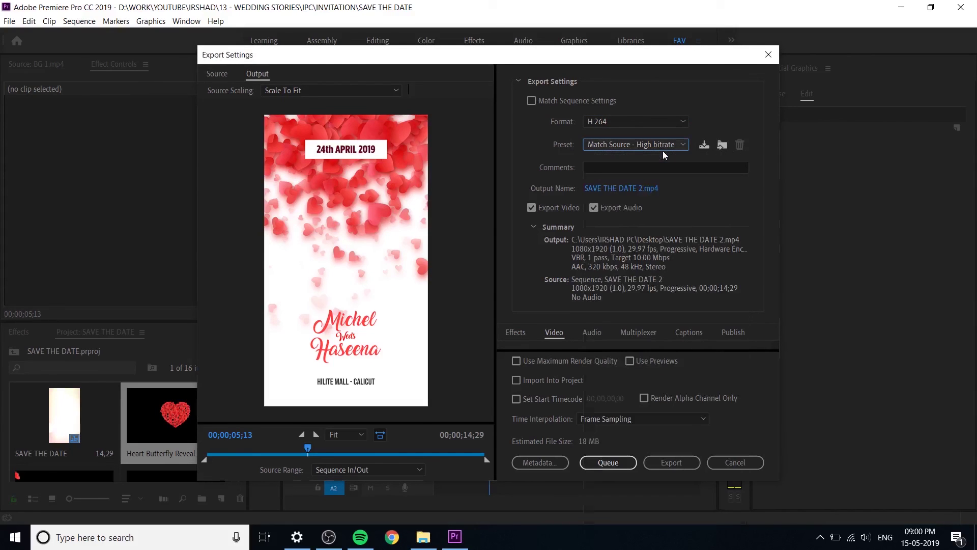
- Save the output as SAVE THE DATE 2 on the Desktop and start the export
{"action": "left_click", "coordinate": [624, 186]}
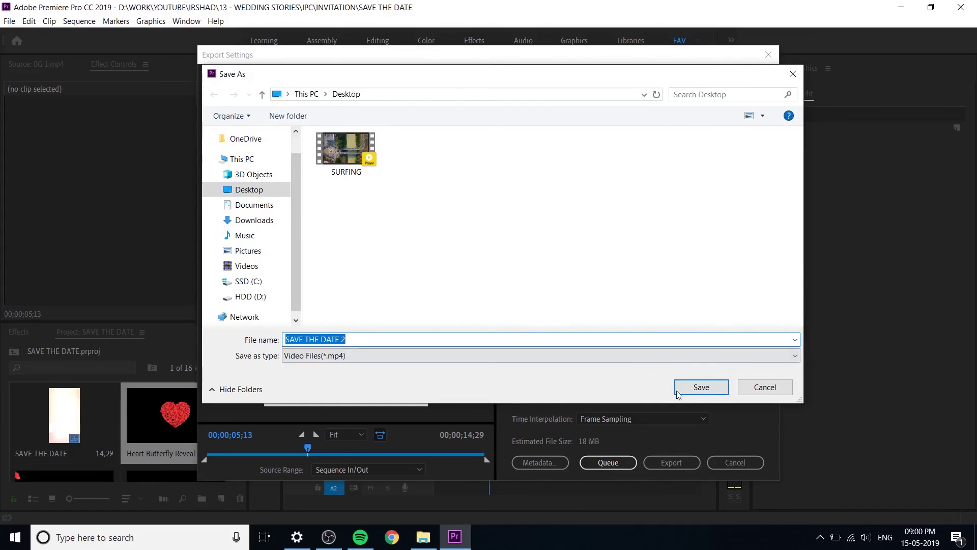
{"action": "left_click", "coordinate": [702, 386]}
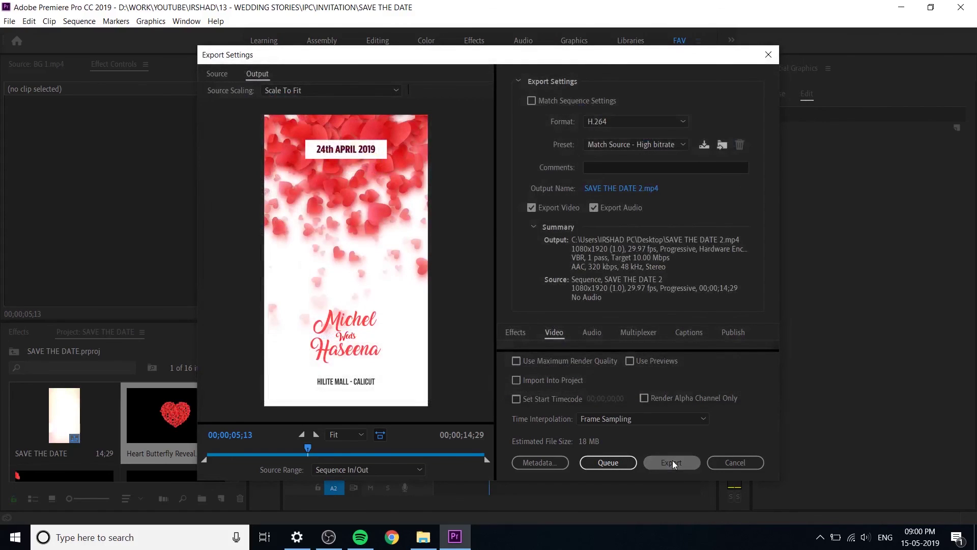
{"action": "left_click", "coordinate": [672, 462]}
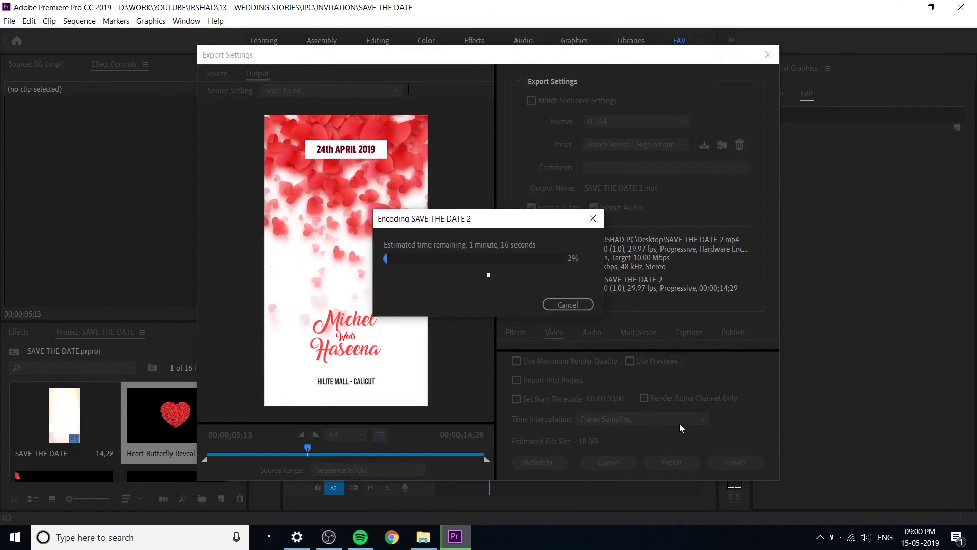